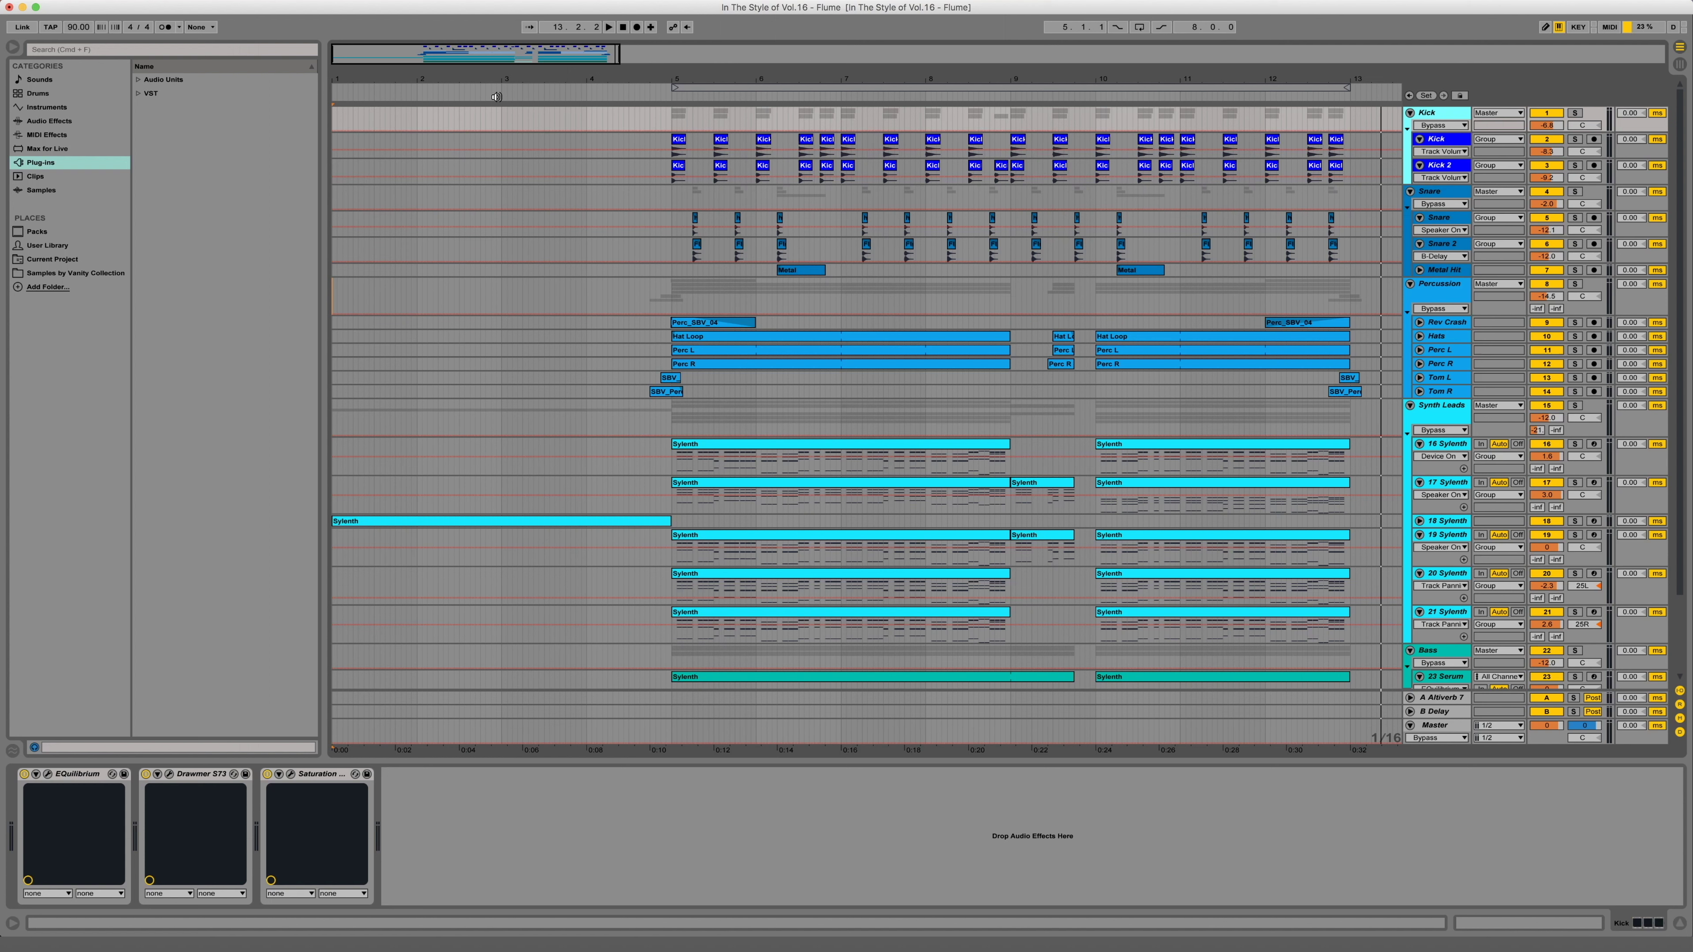
# - Solo the Synth Leads group, play the looped section from bar 5 to 13, and show the group's device chain
pyautogui.click(561, 93)
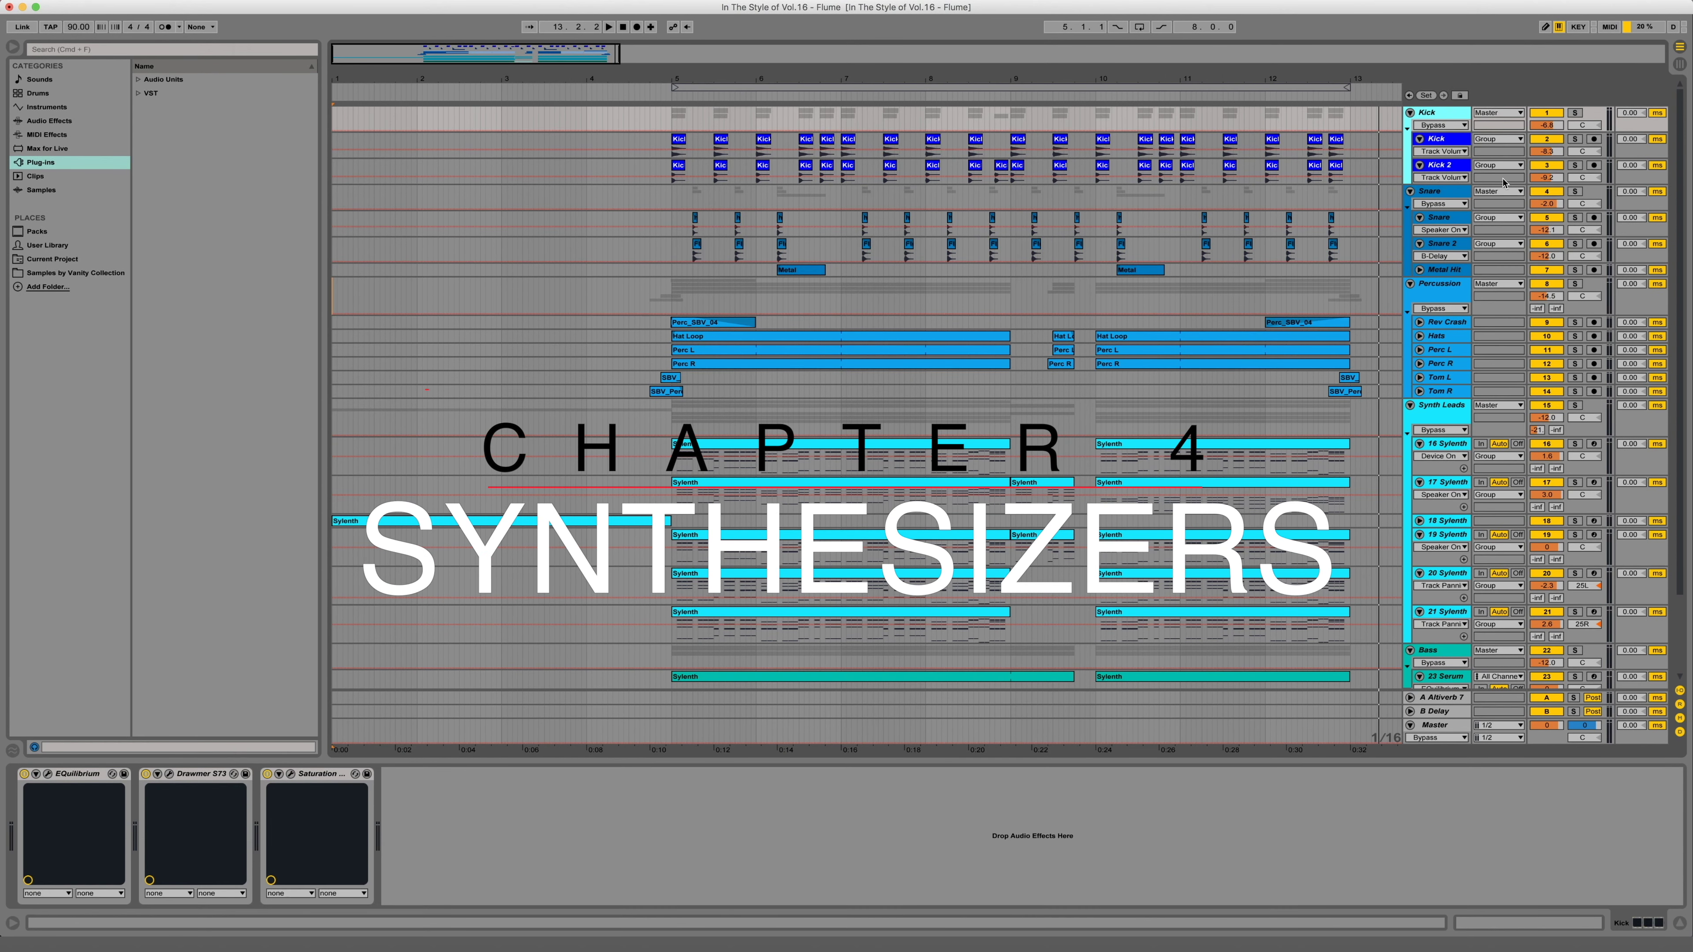
pyautogui.click(1577, 404)
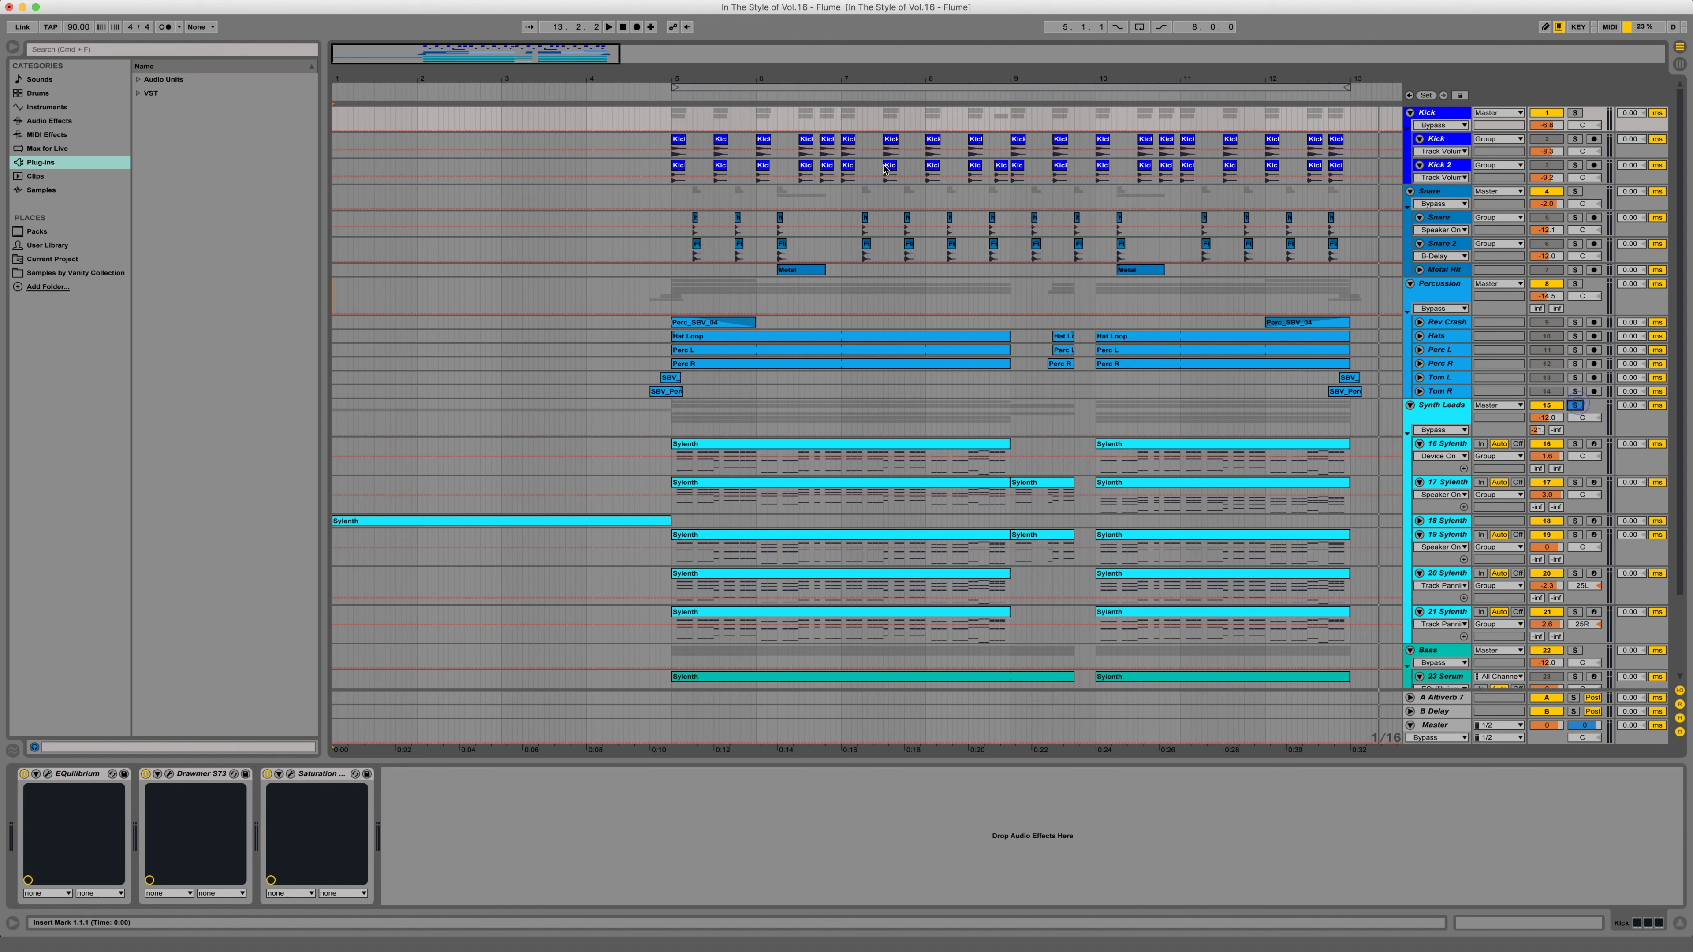
pyautogui.click(763, 90)
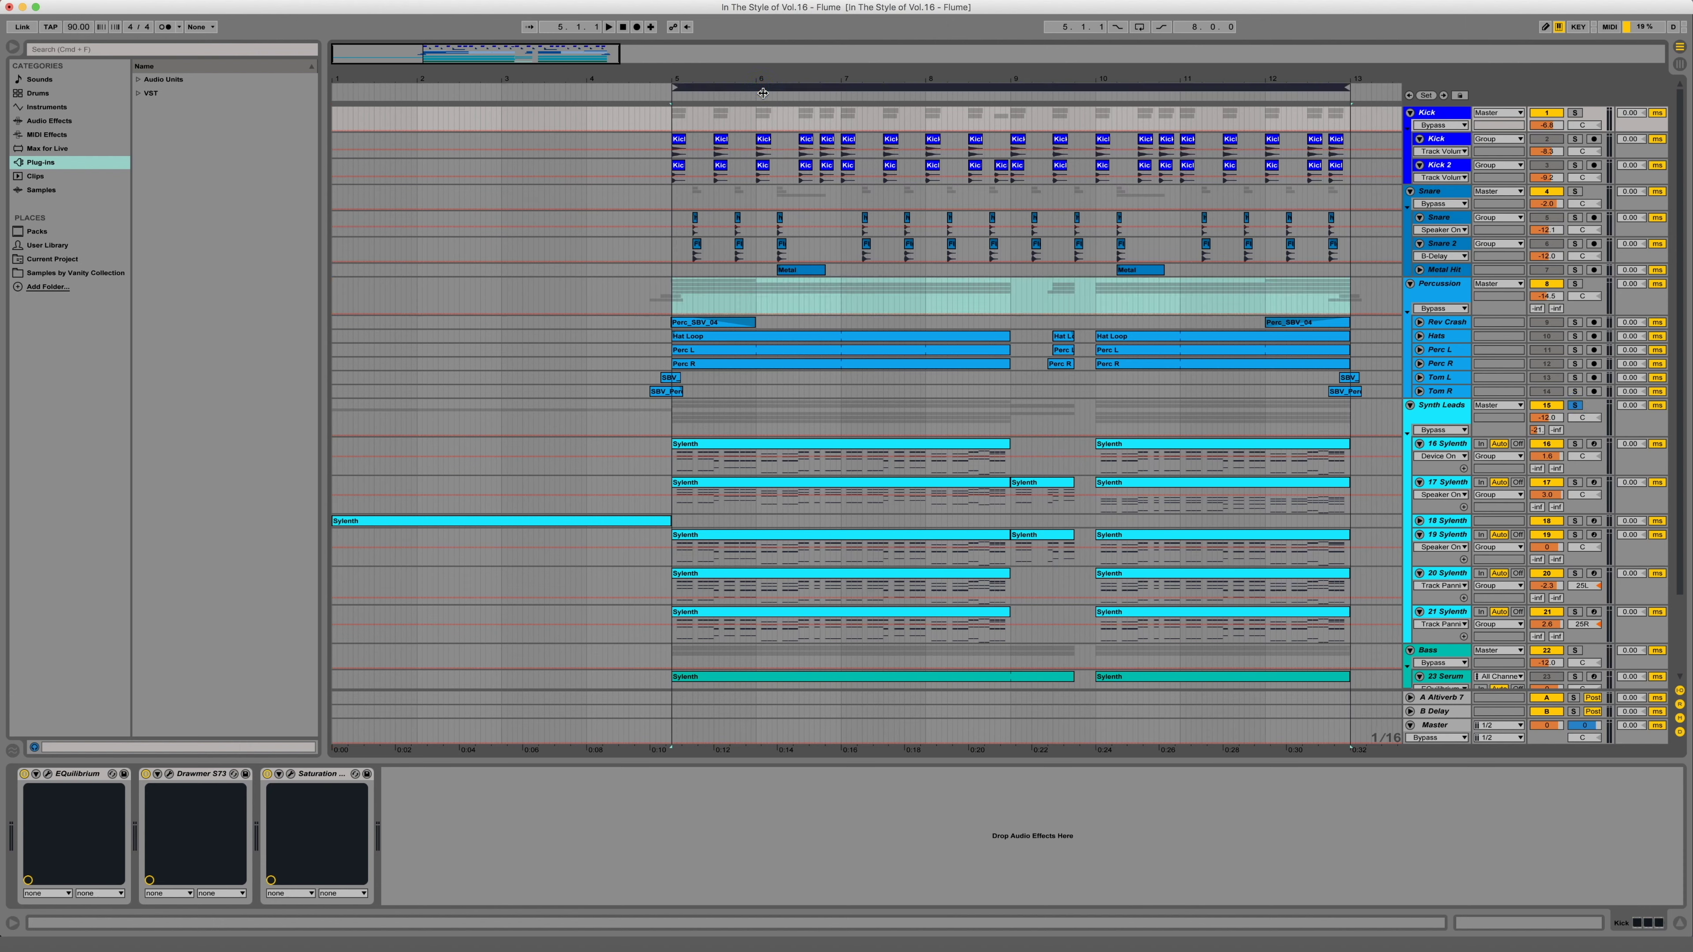
pyautogui.press('space')
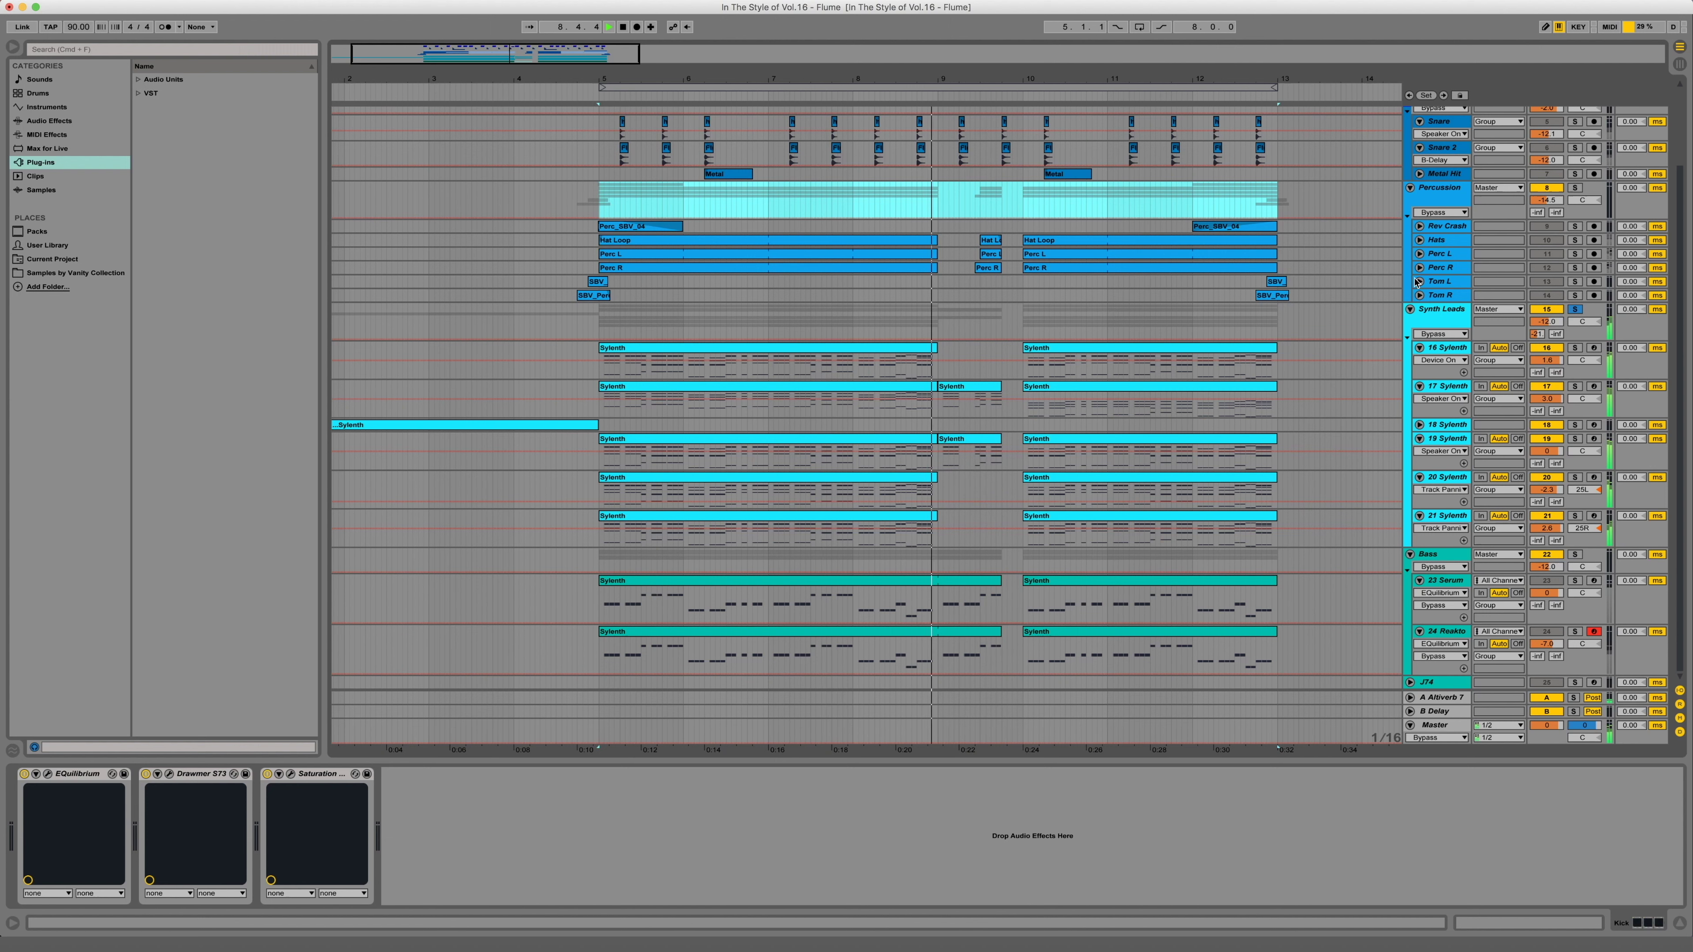
pyautogui.click(1441, 316)
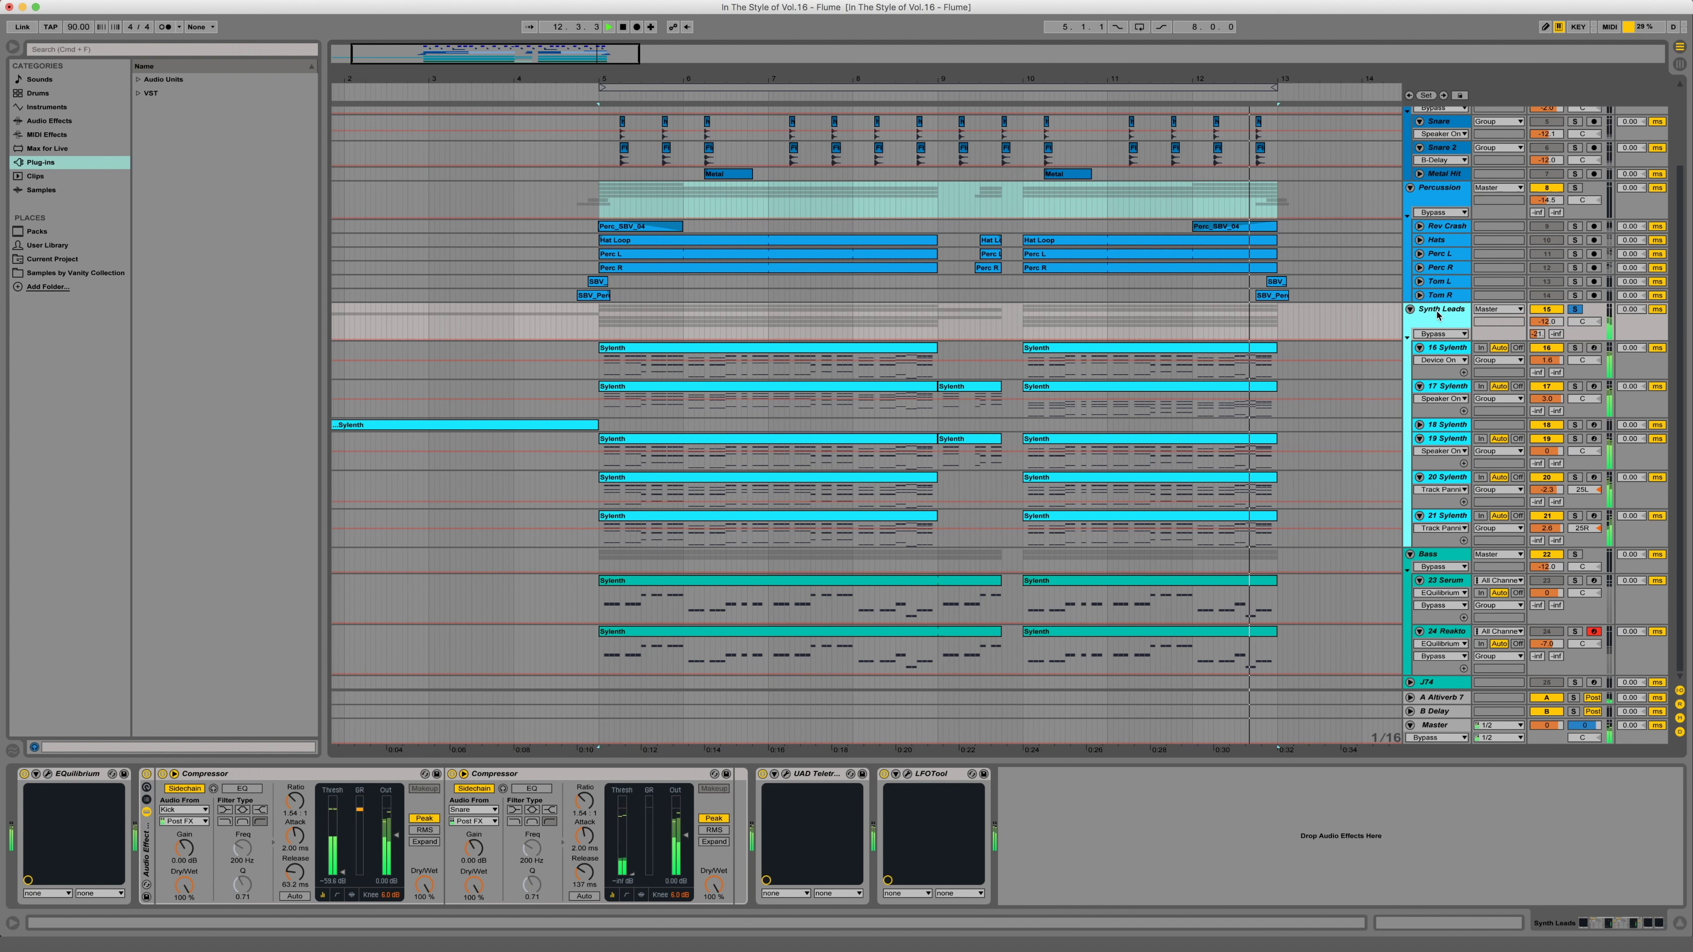
pyautogui.press('space')
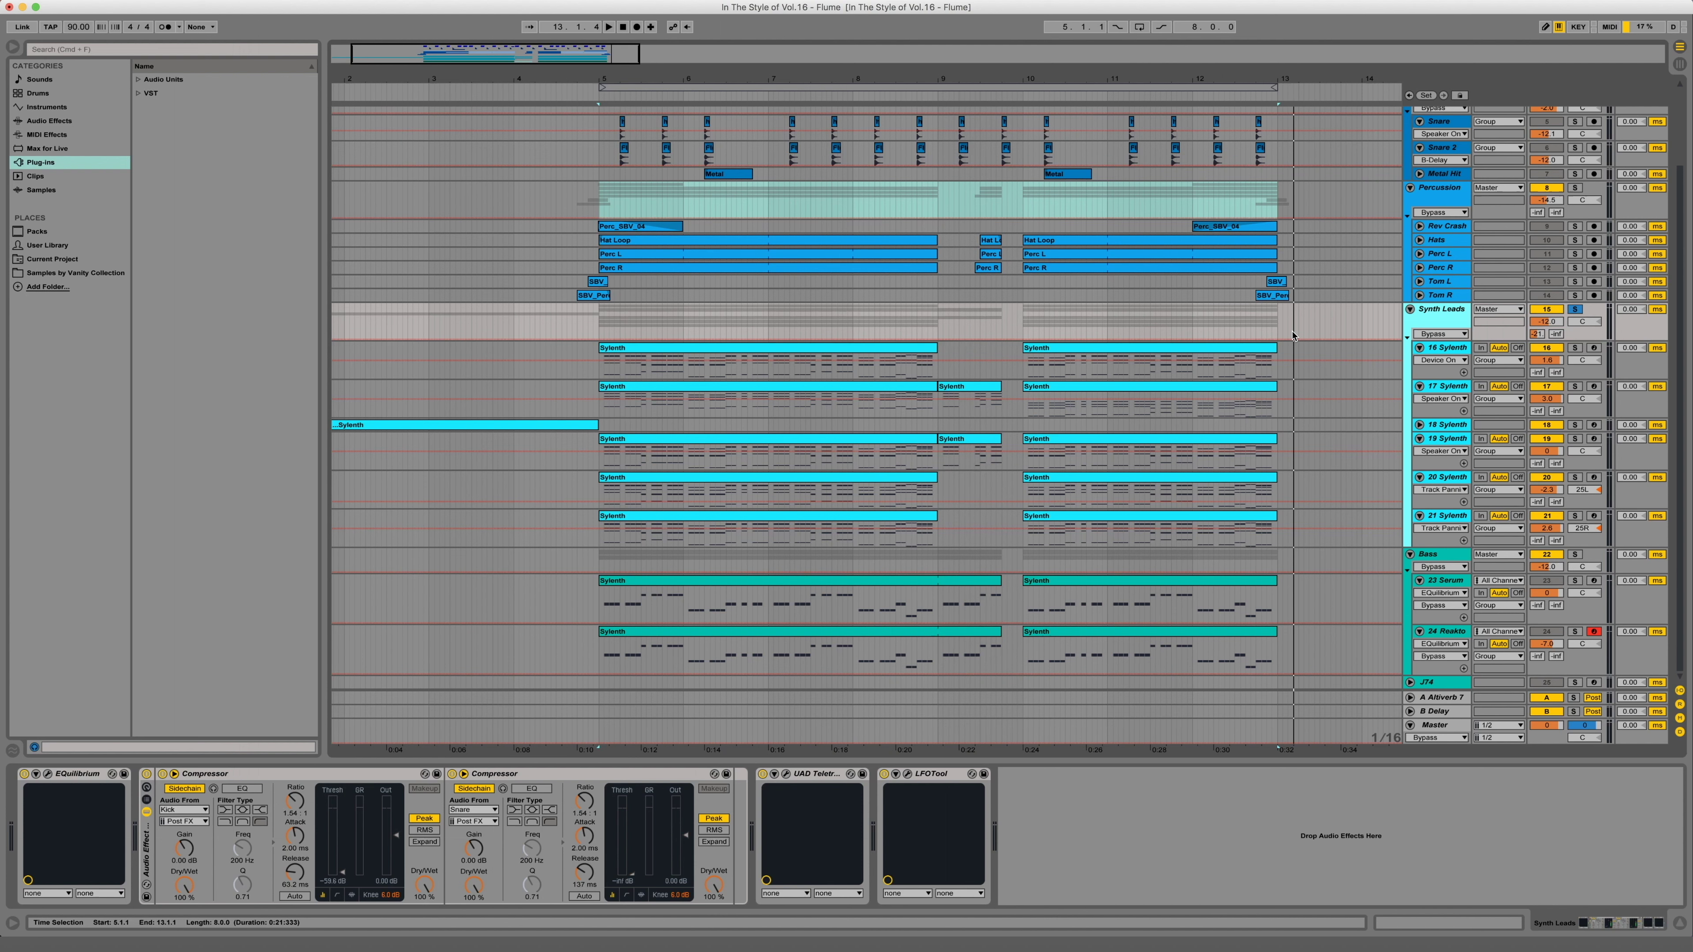
# - Audition the Sylenth1 layers by soloing and playing tracks 16, 17 and 19, followed by tracks 20 and 21 together
pyautogui.press('space')
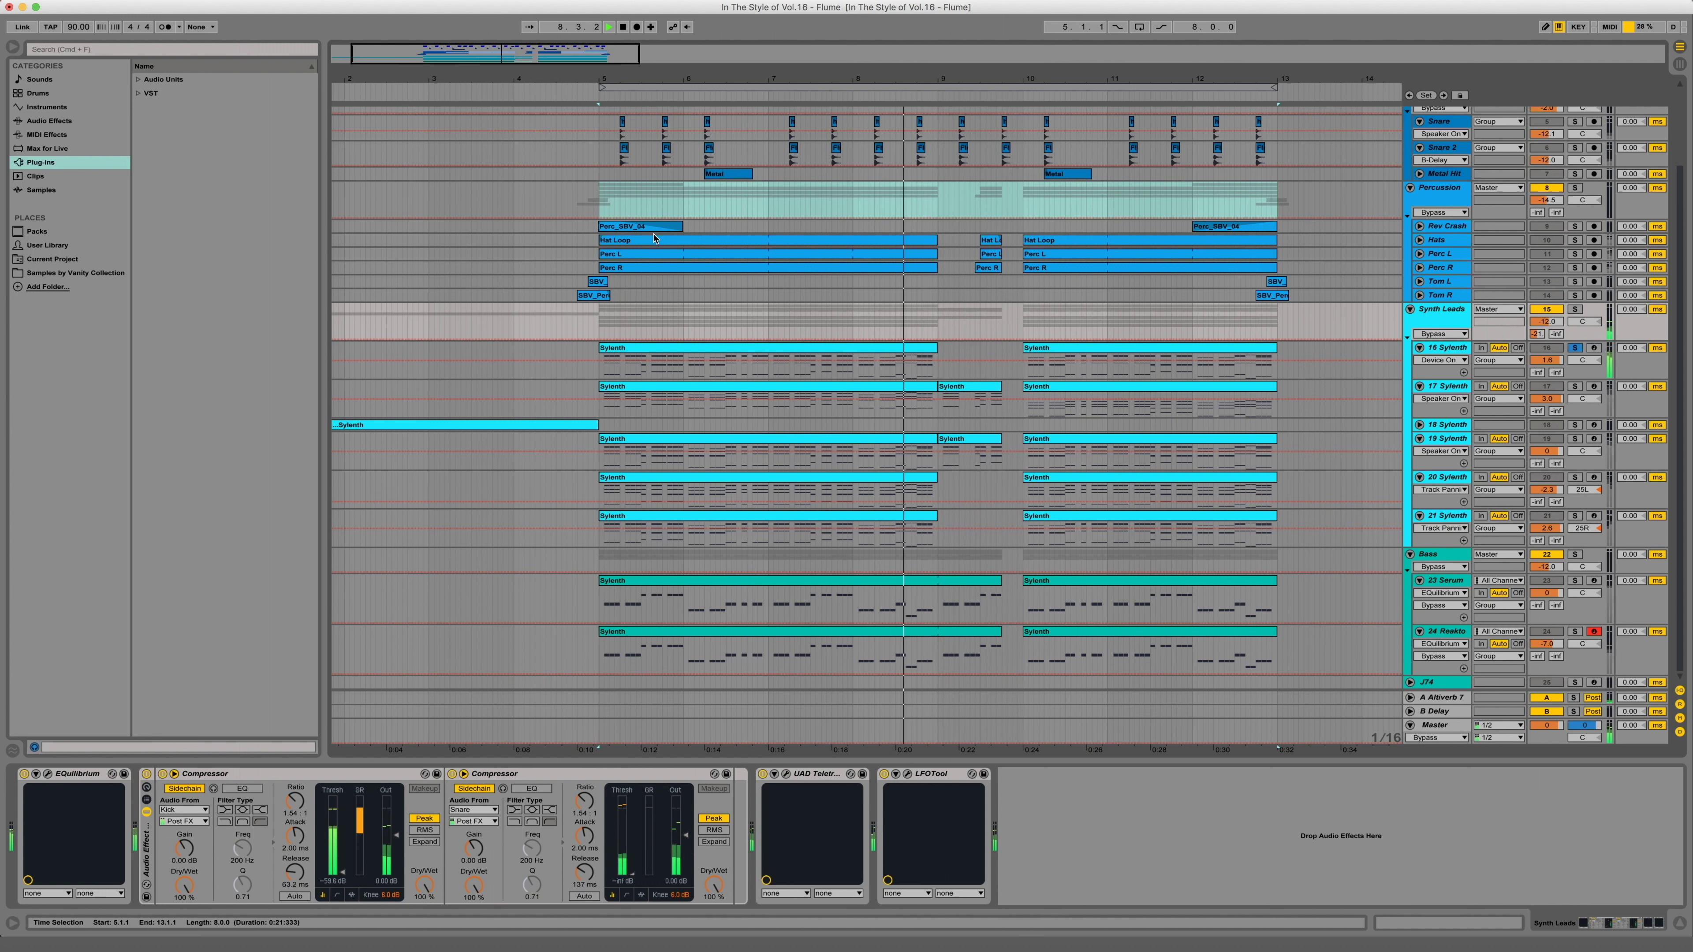
pyautogui.click(1575, 387)
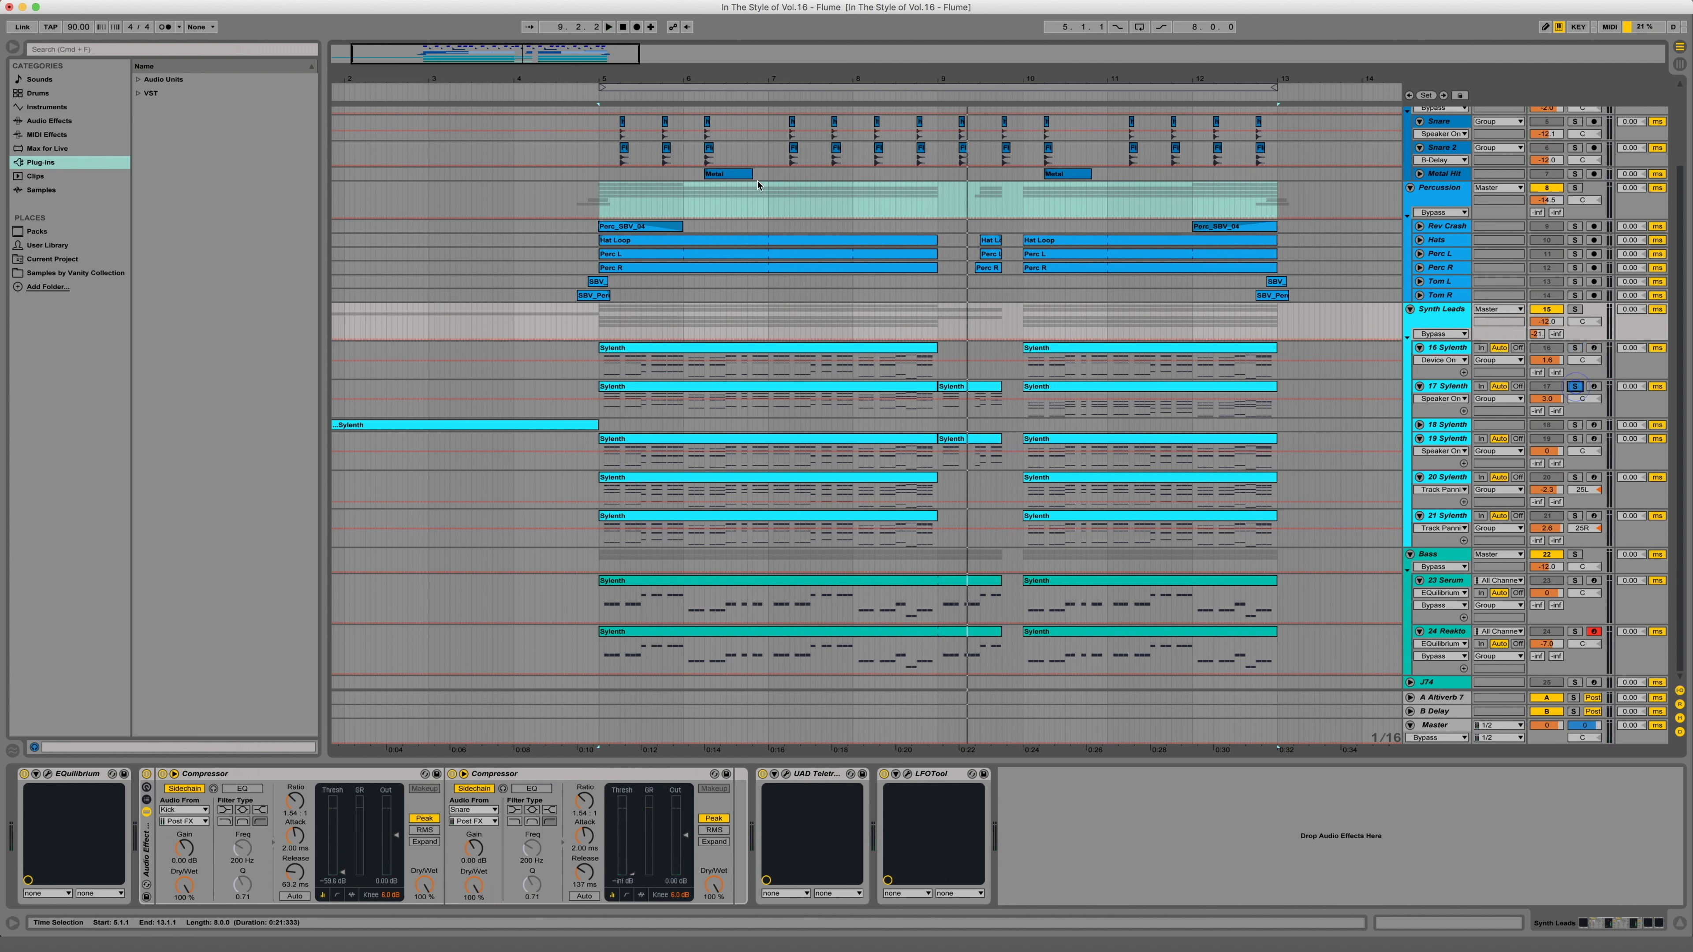
pyautogui.click(586, 97)
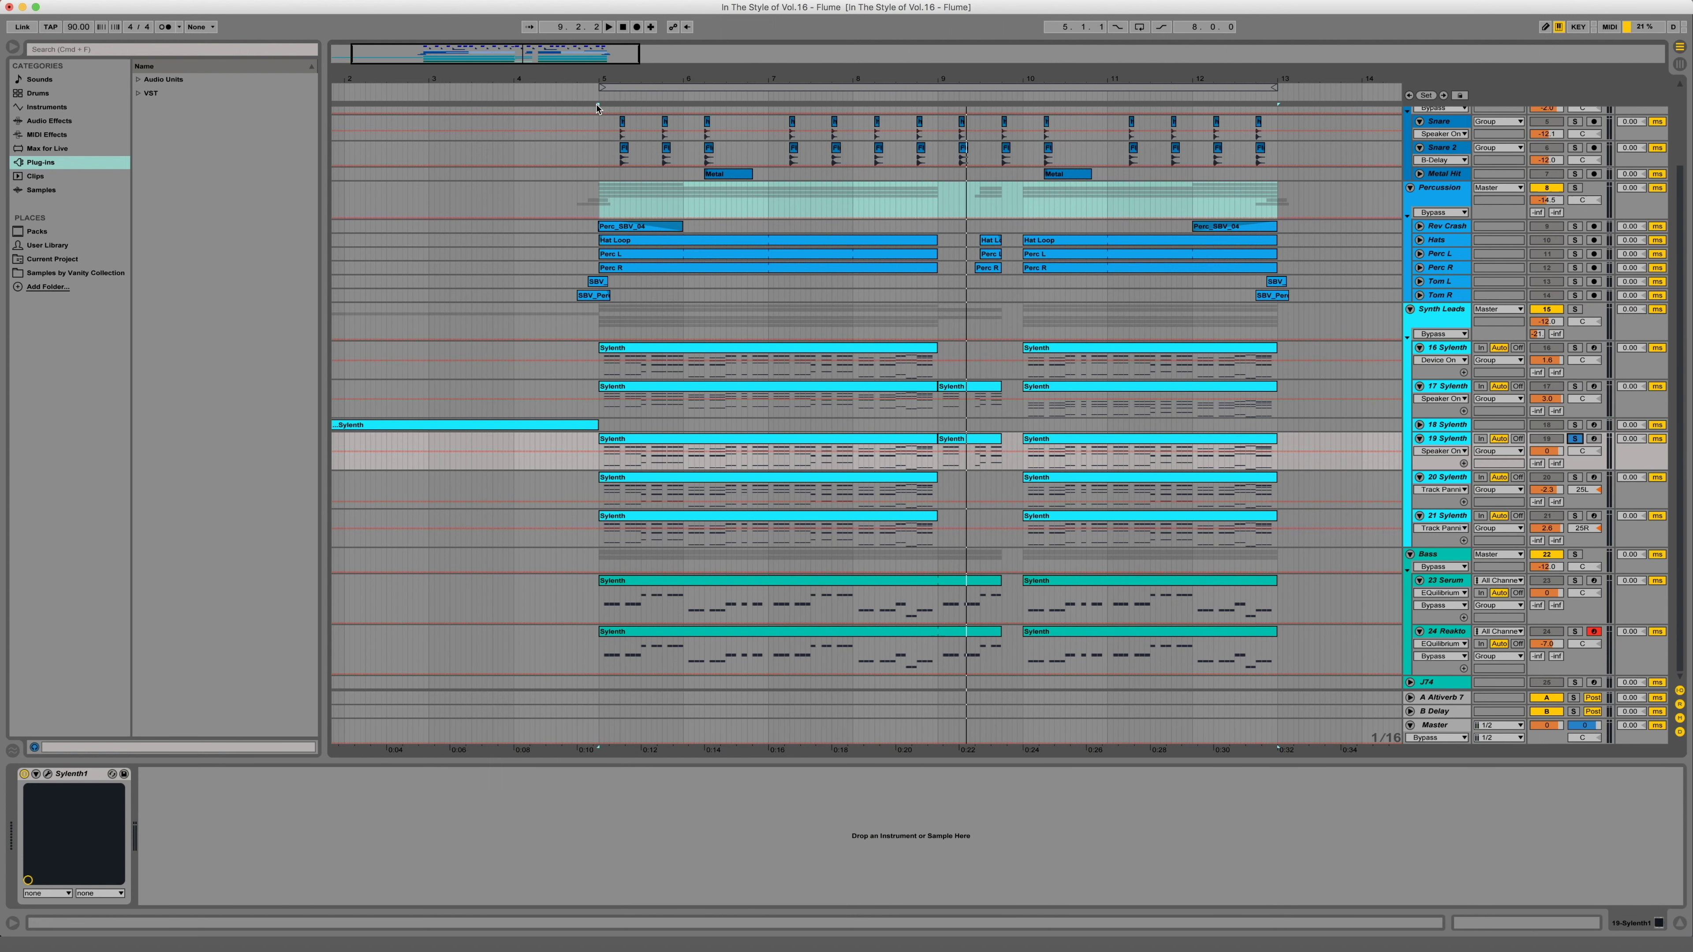
pyautogui.press('space')
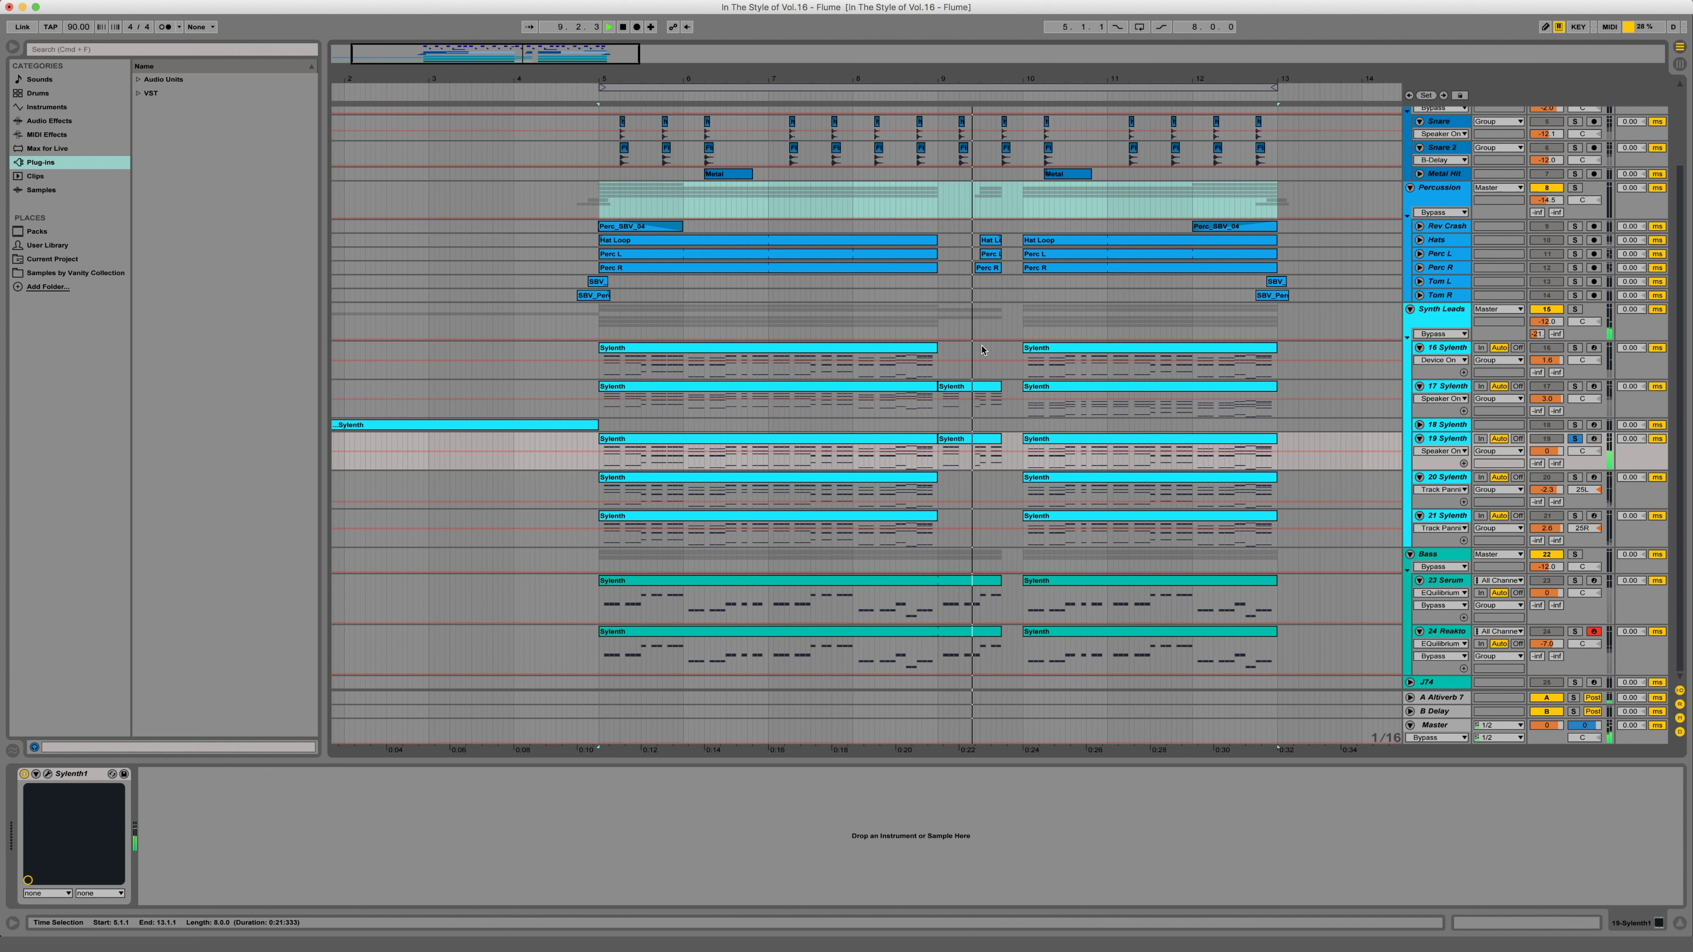
pyautogui.press('space')
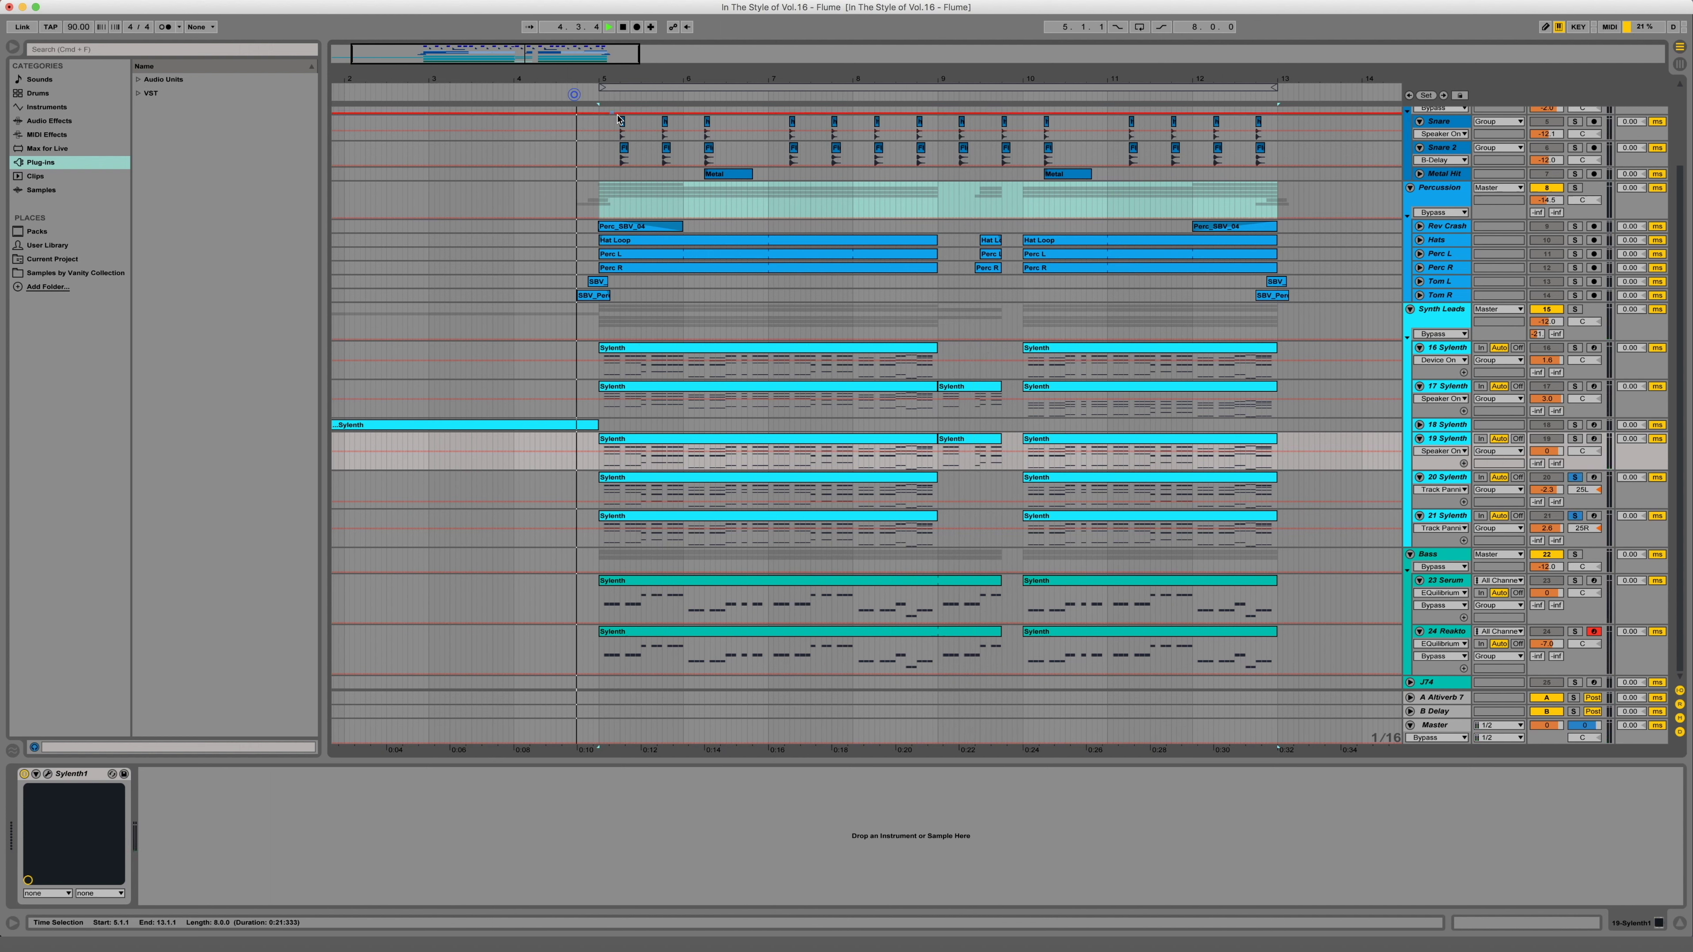
pyautogui.press('space')
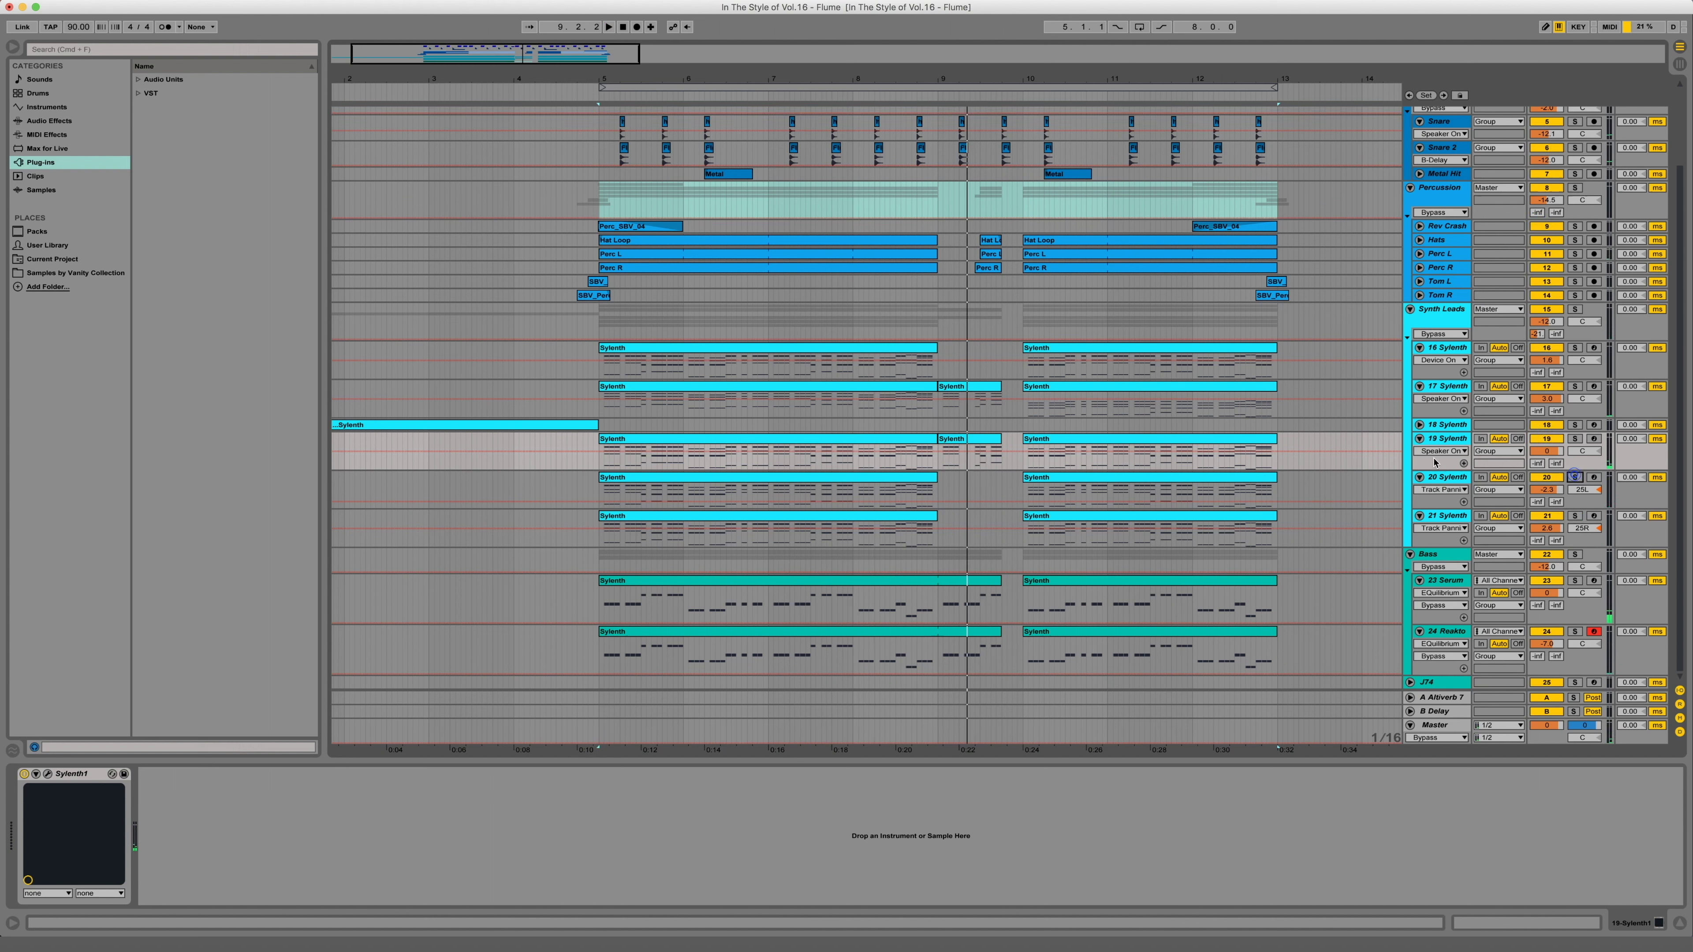
pyautogui.press('space')
# - Open the Synth Leads group's EQuilibrium, UAD Teletronix LA-2A and LFOTool windows and arrange them for viewing
pyautogui.click(1449, 320)
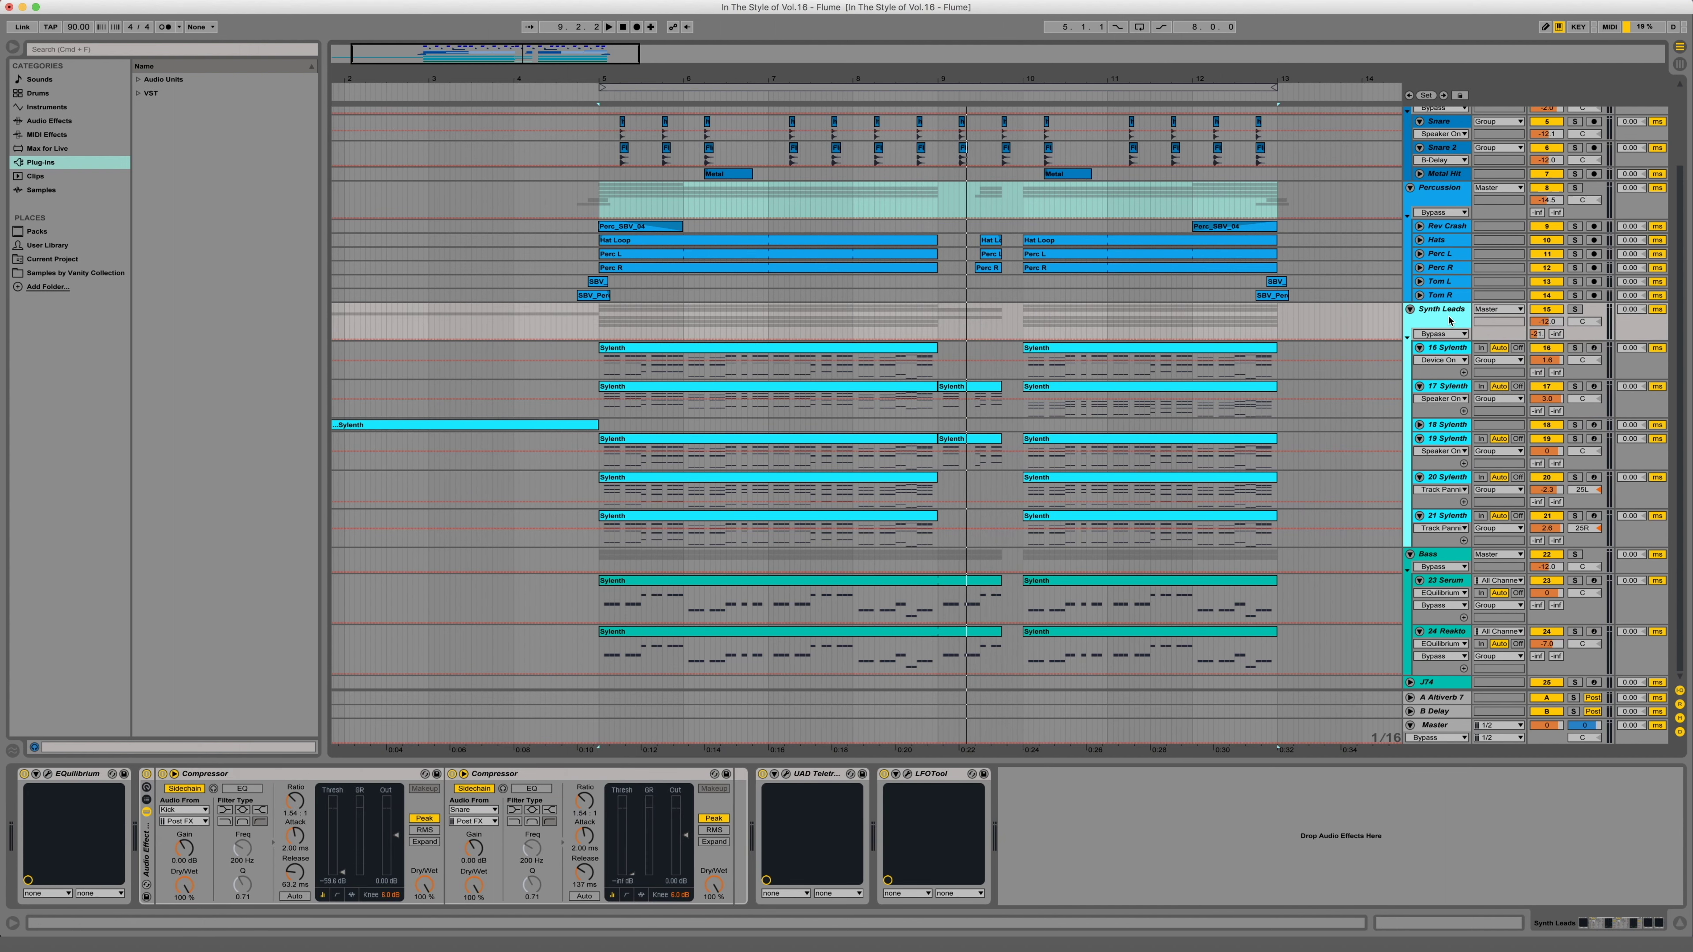
pyautogui.click(47, 774)
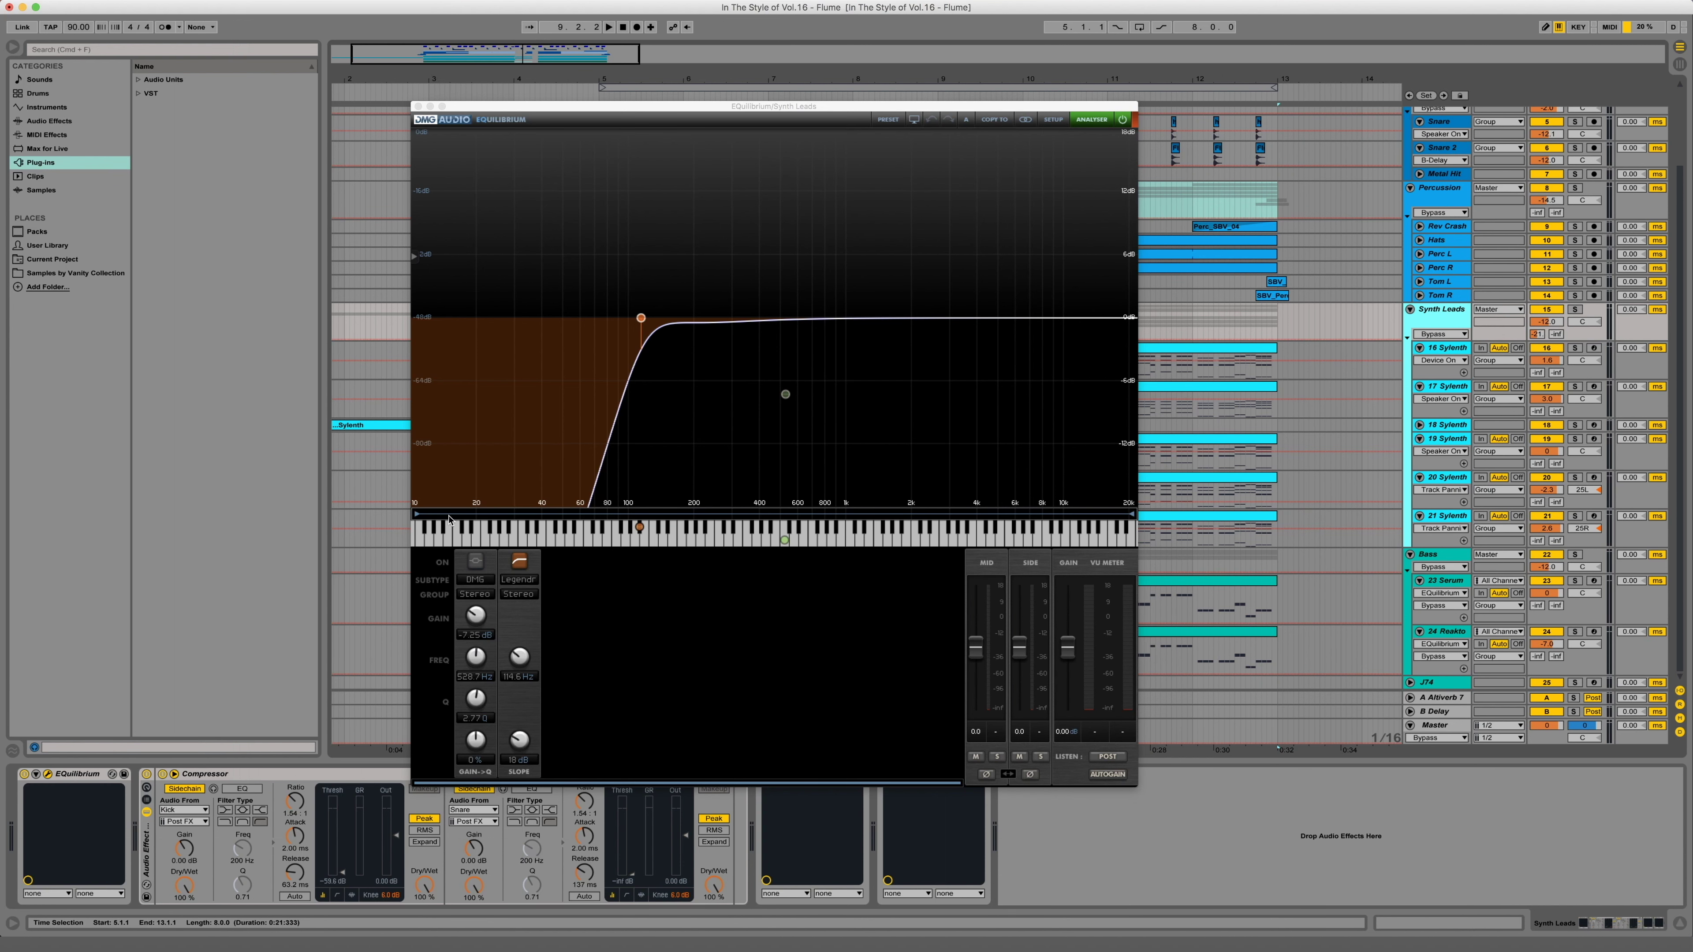
pyautogui.moveTo(674, 110); pyautogui.dragTo(684, 89)
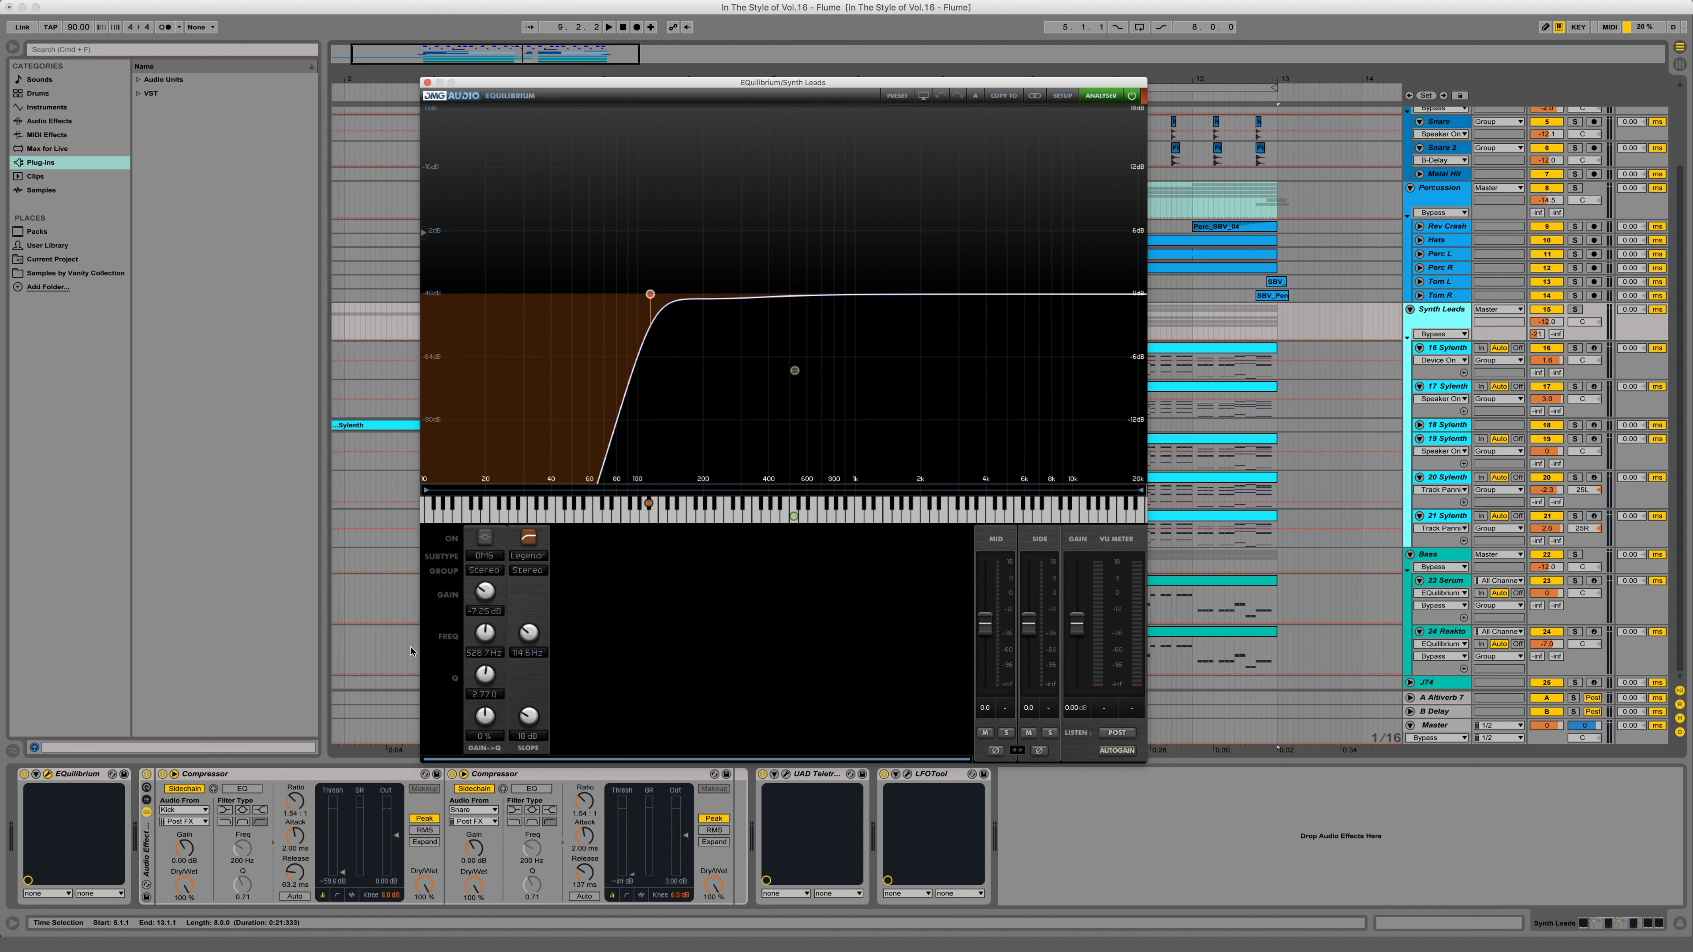
pyautogui.click(786, 775)
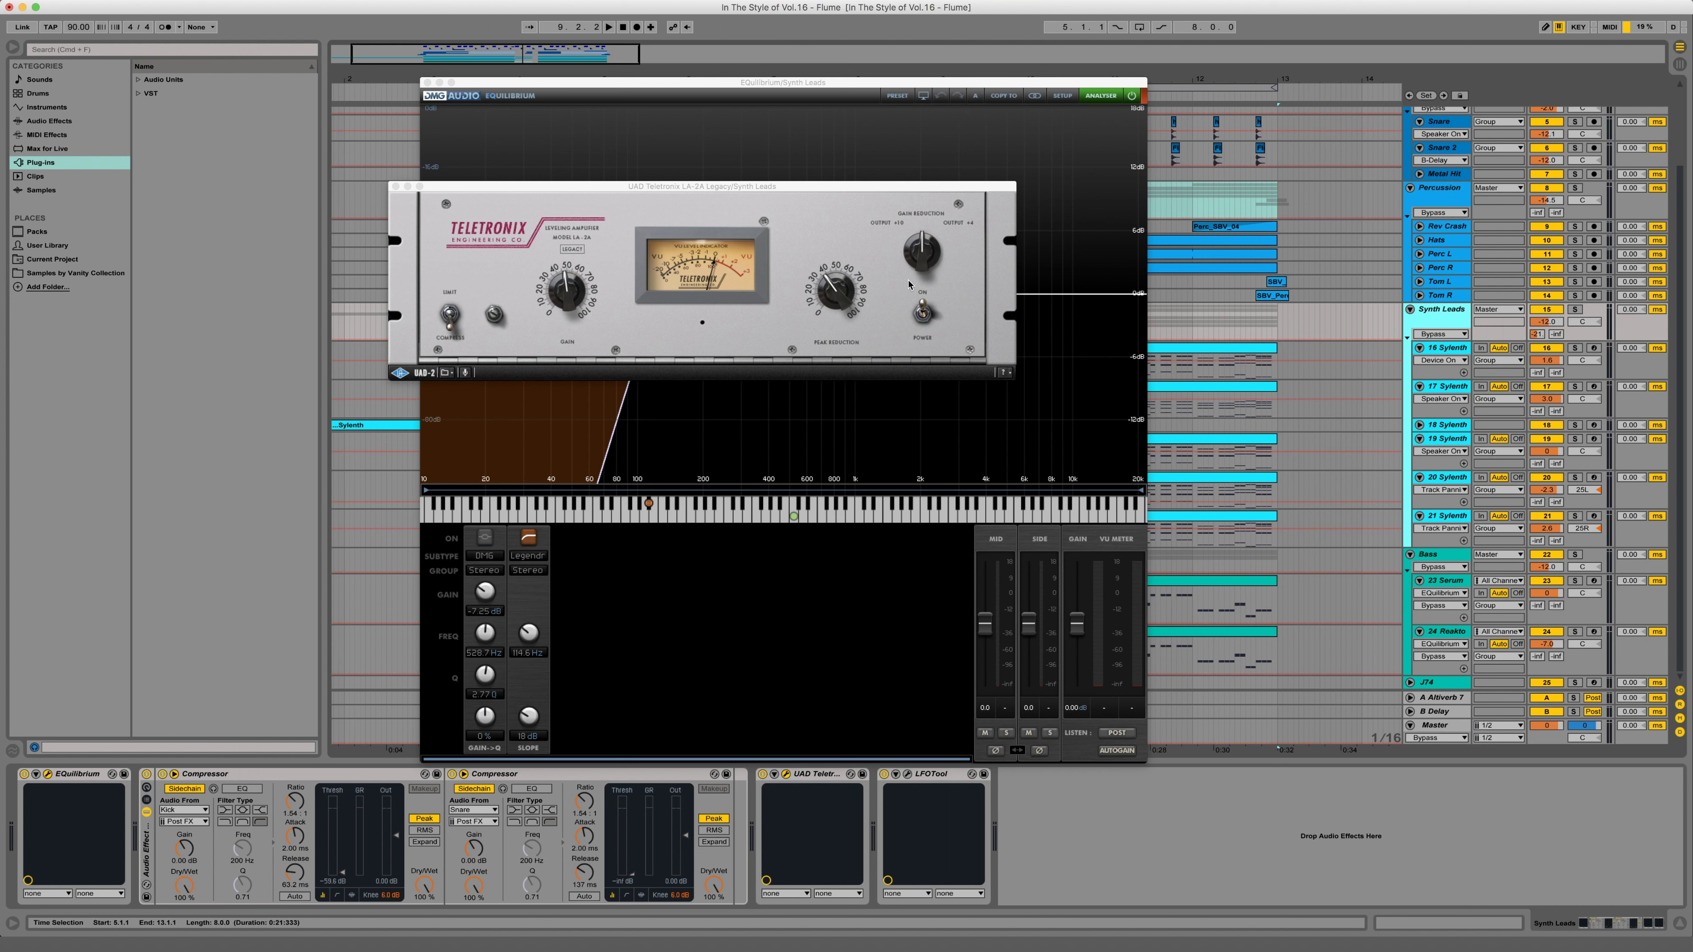
pyautogui.moveTo(873, 190); pyautogui.dragTo(967, 259)
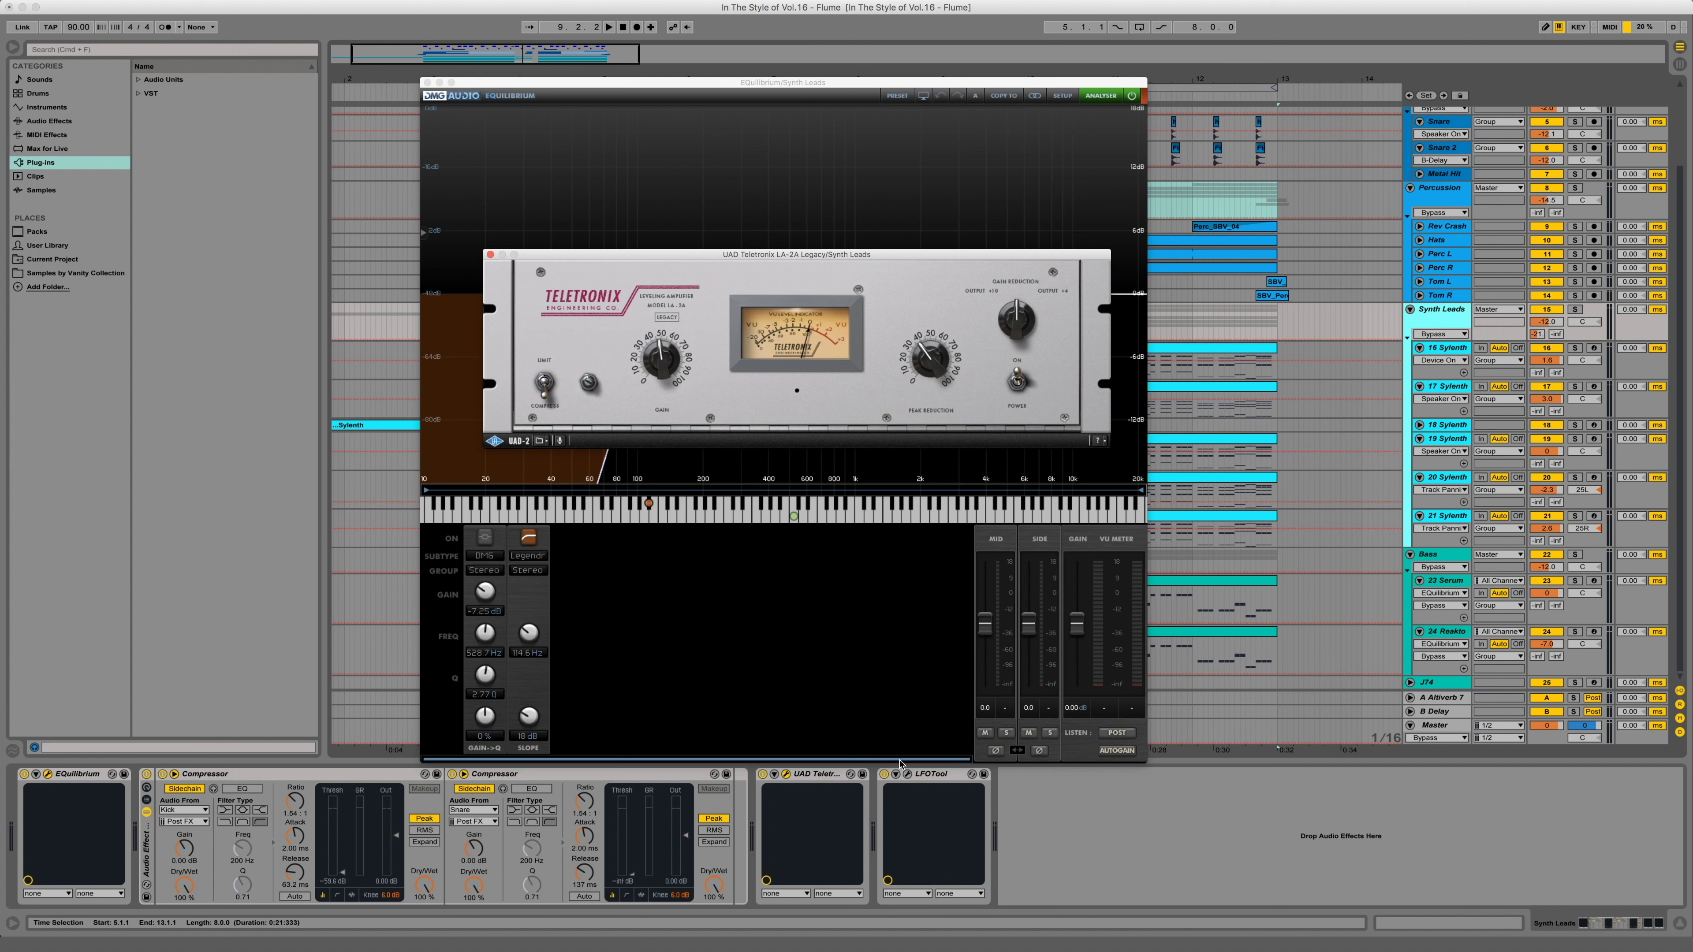
pyautogui.click(905, 775)
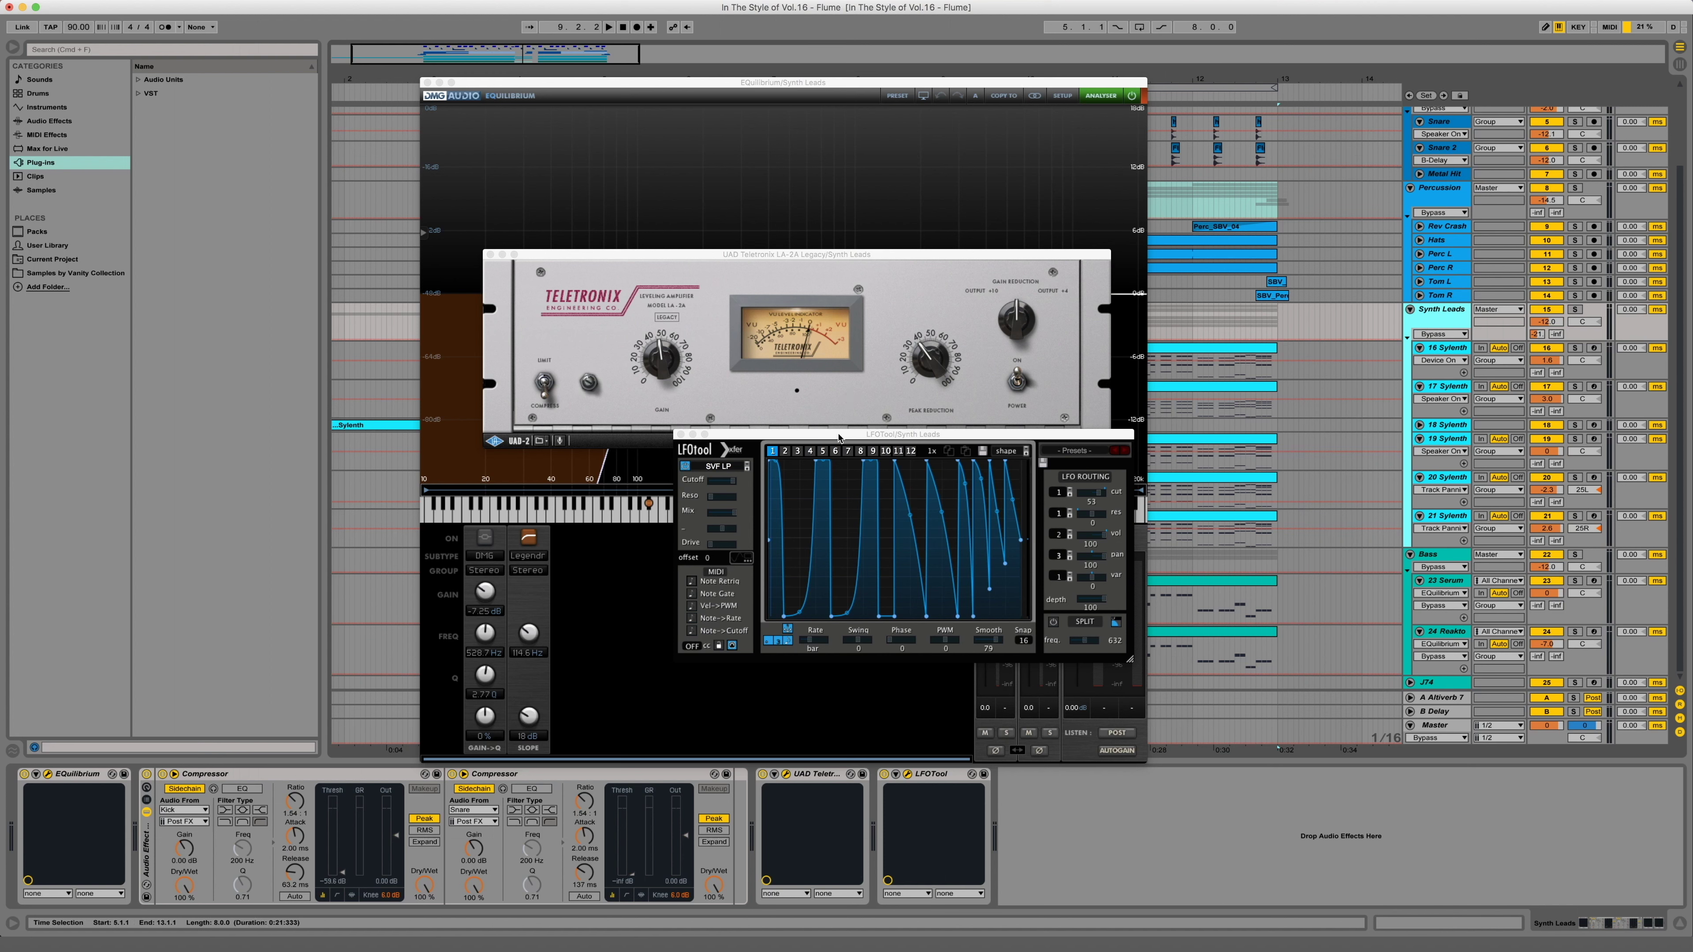
pyautogui.moveTo(845, 433); pyautogui.dragTo(778, 375)
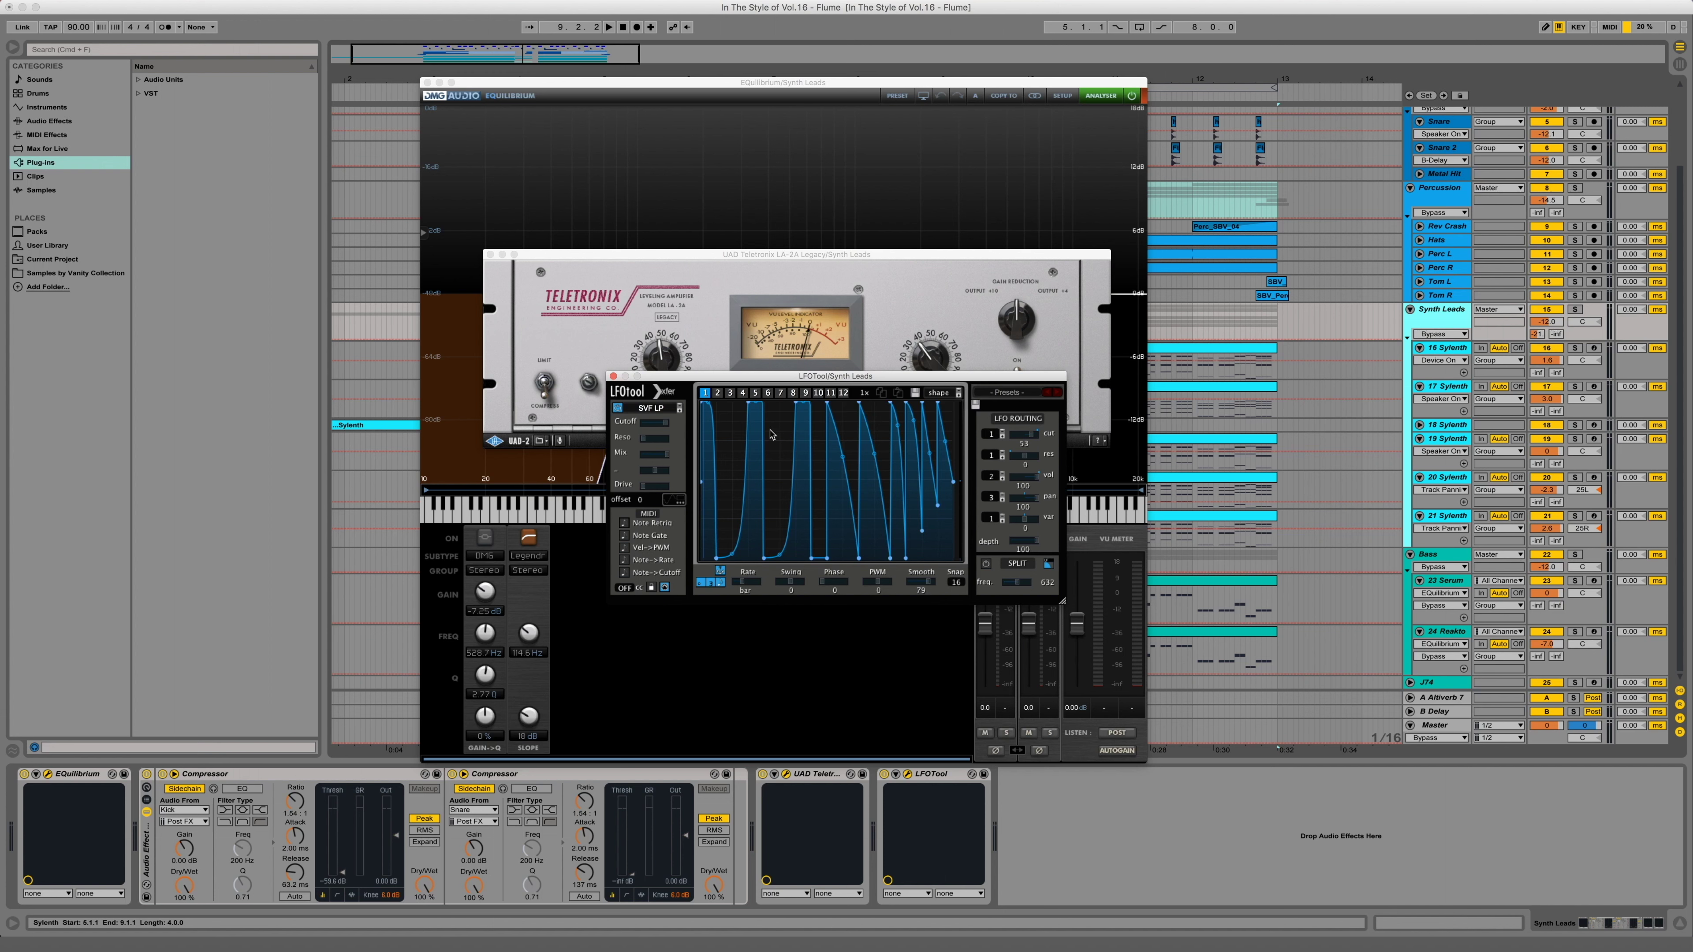
# - Bypass LFOTool and play the soloed Synth Leads group, closing the LA-2A and EQuilibrium windows
pyautogui.click(885, 774)
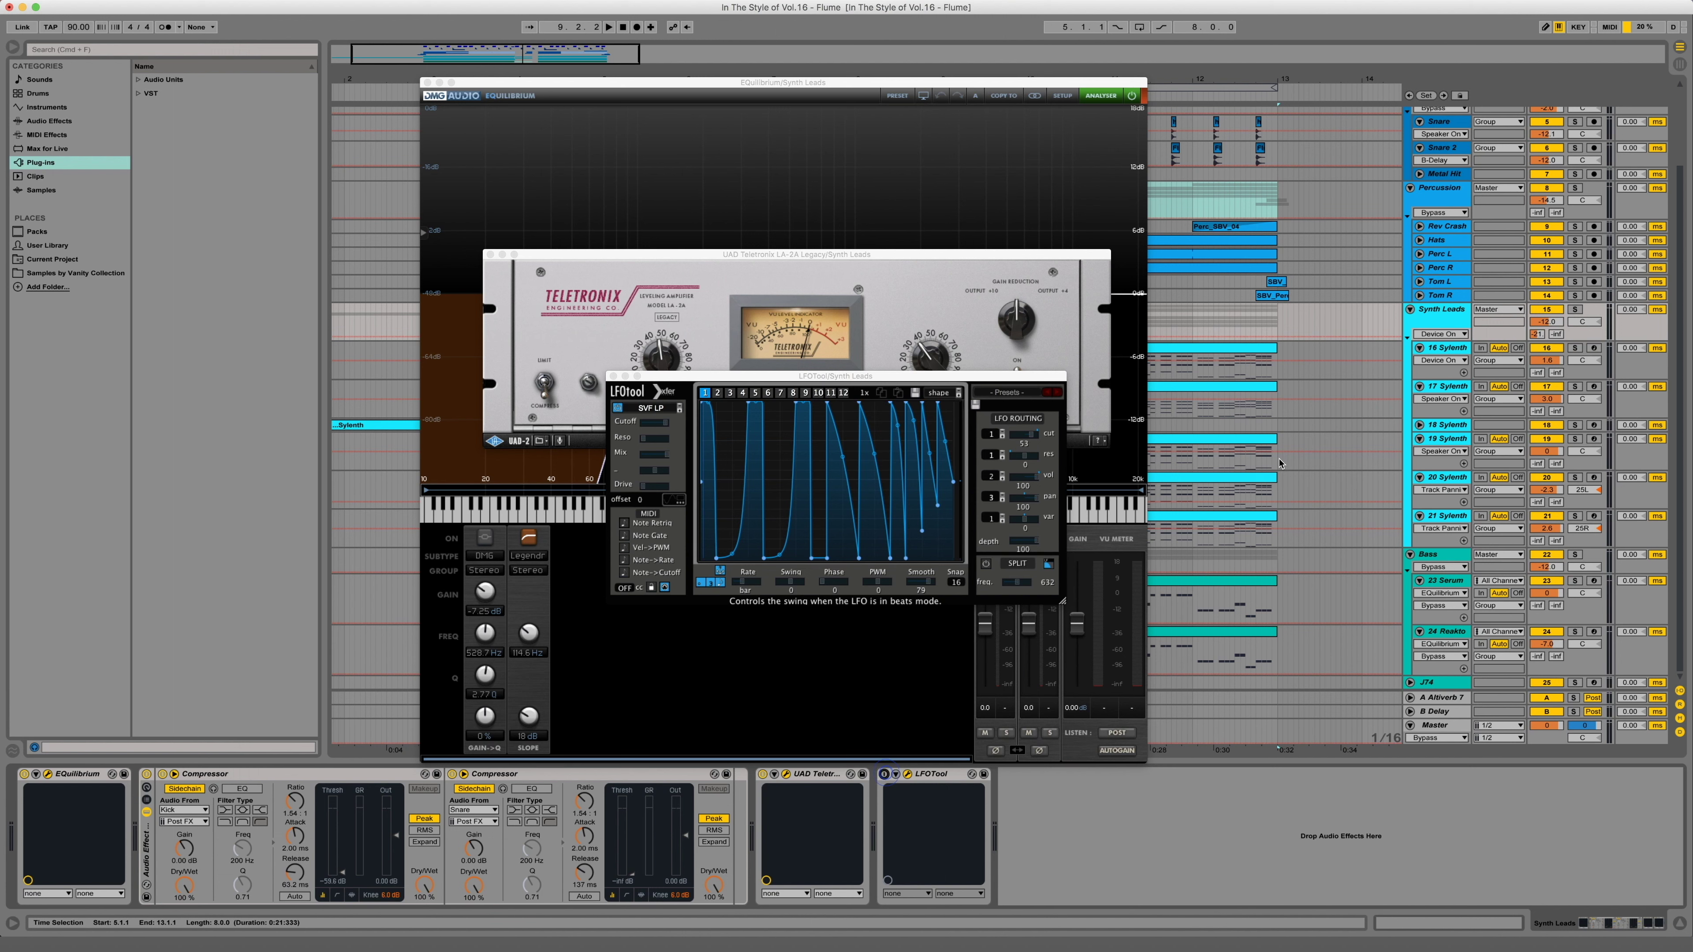
pyautogui.click(1574, 310)
pyautogui.press('space')
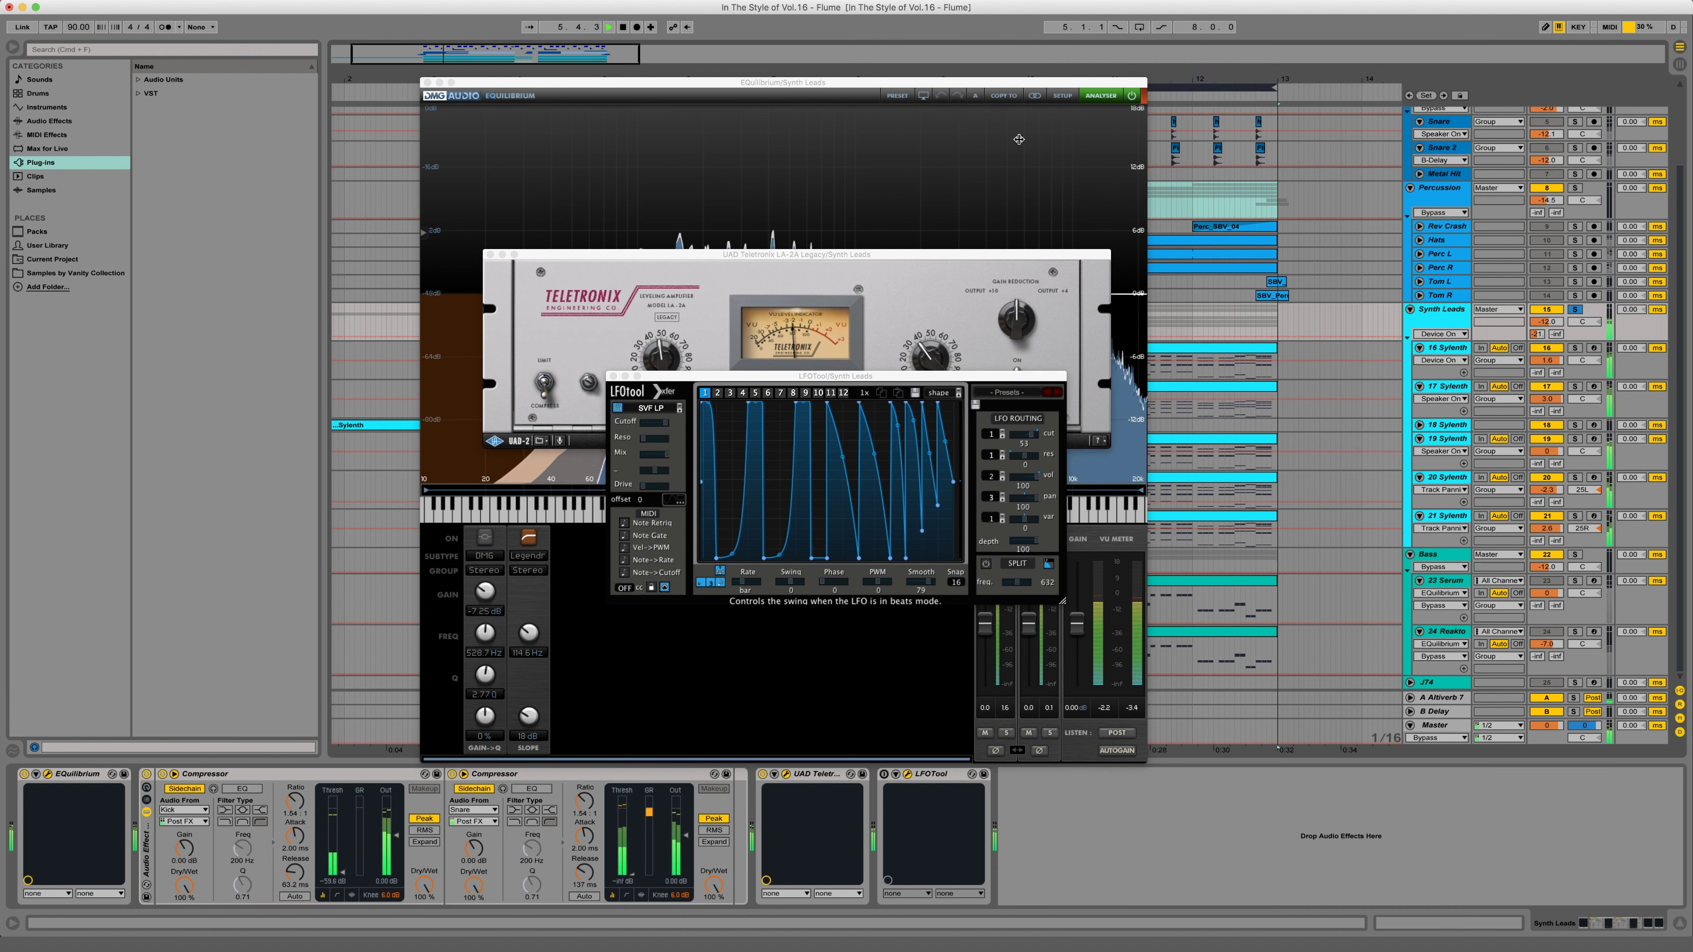
pyautogui.click(488, 254)
pyautogui.click(426, 82)
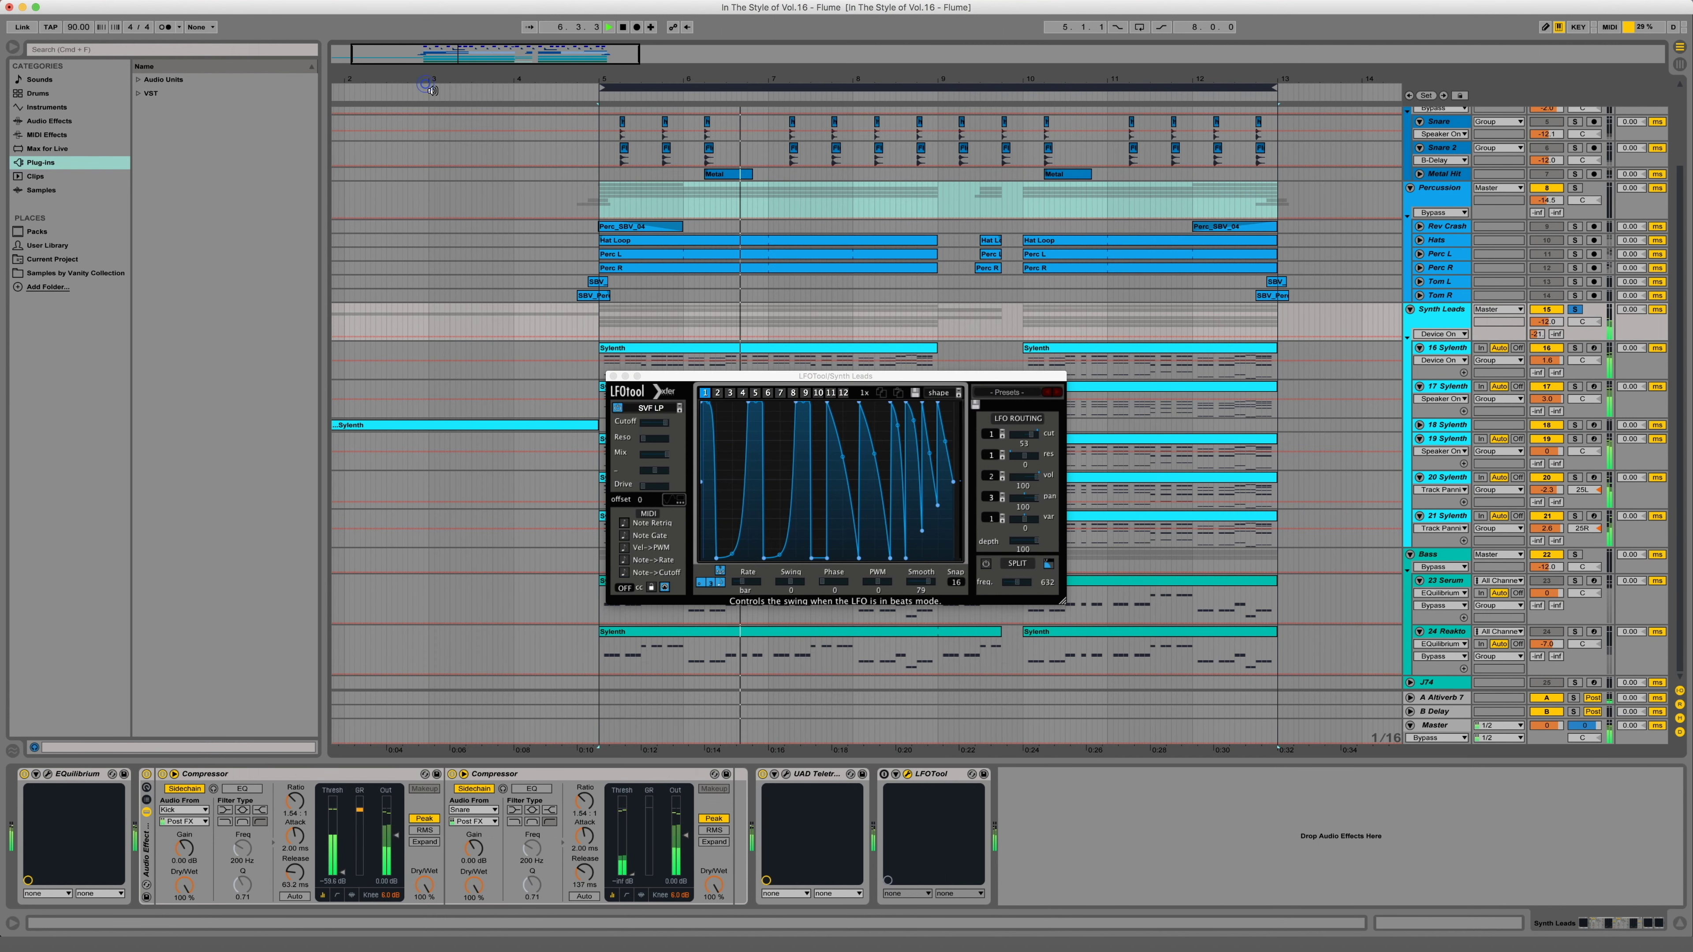
# - Move the LFOTool window aside and play the looped Synth Leads section with LFOTool switched back on
pyautogui.moveTo(841, 377); pyautogui.dragTo(975, 461)
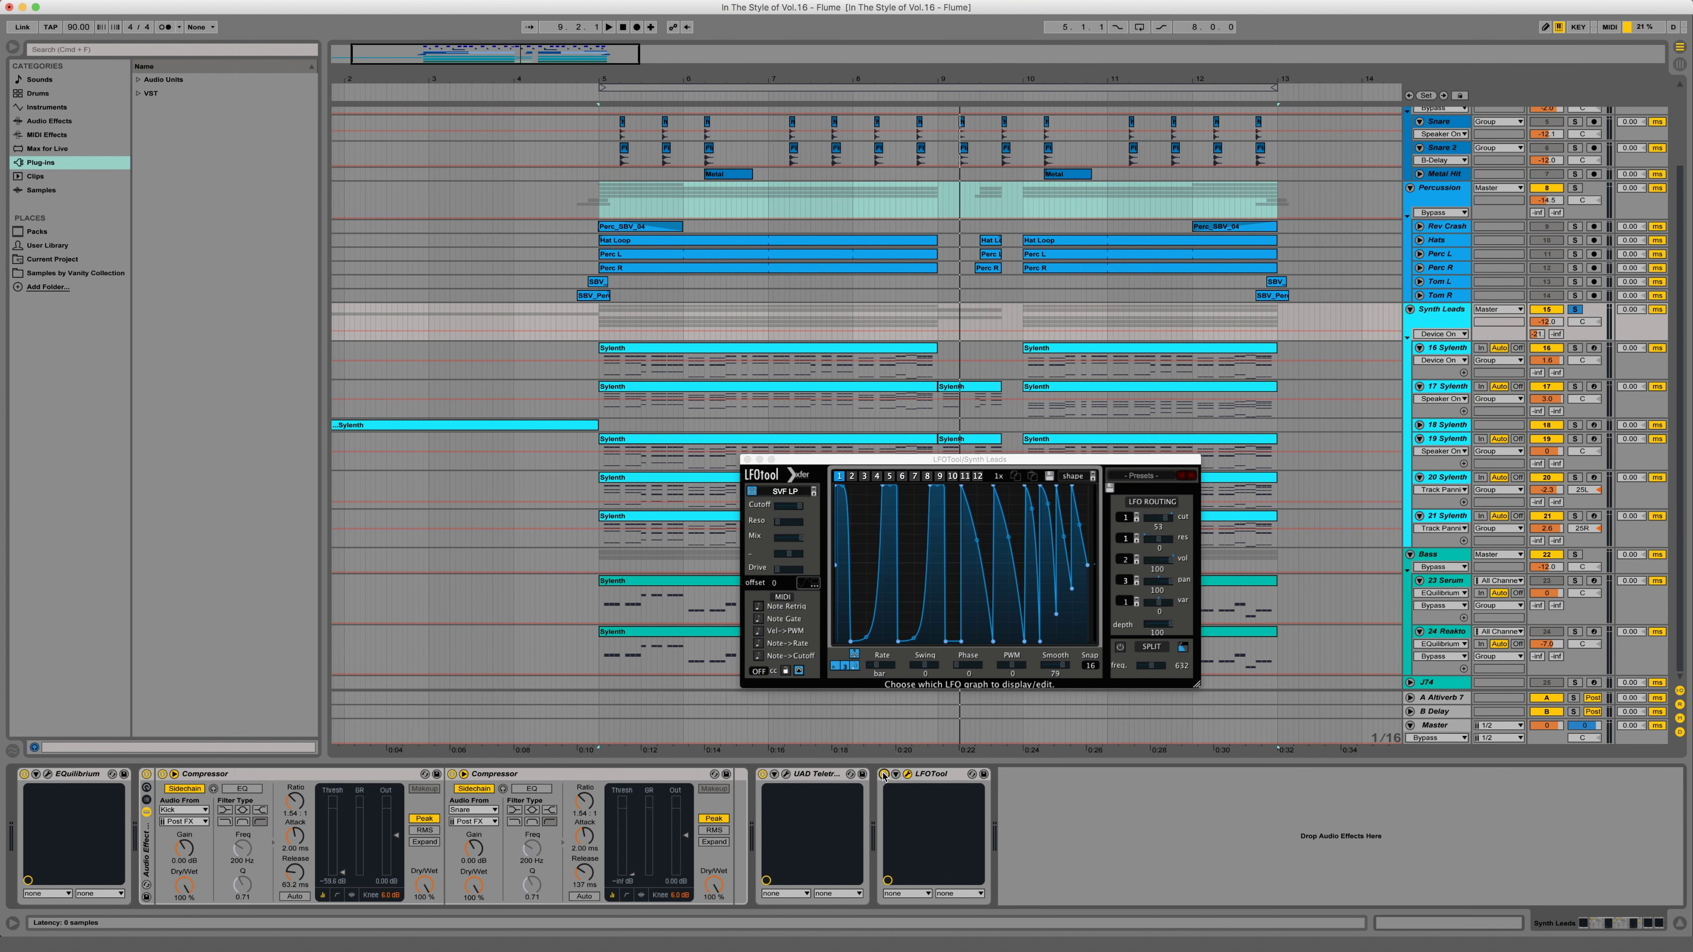
pyautogui.click(721, 91)
pyautogui.press('space')
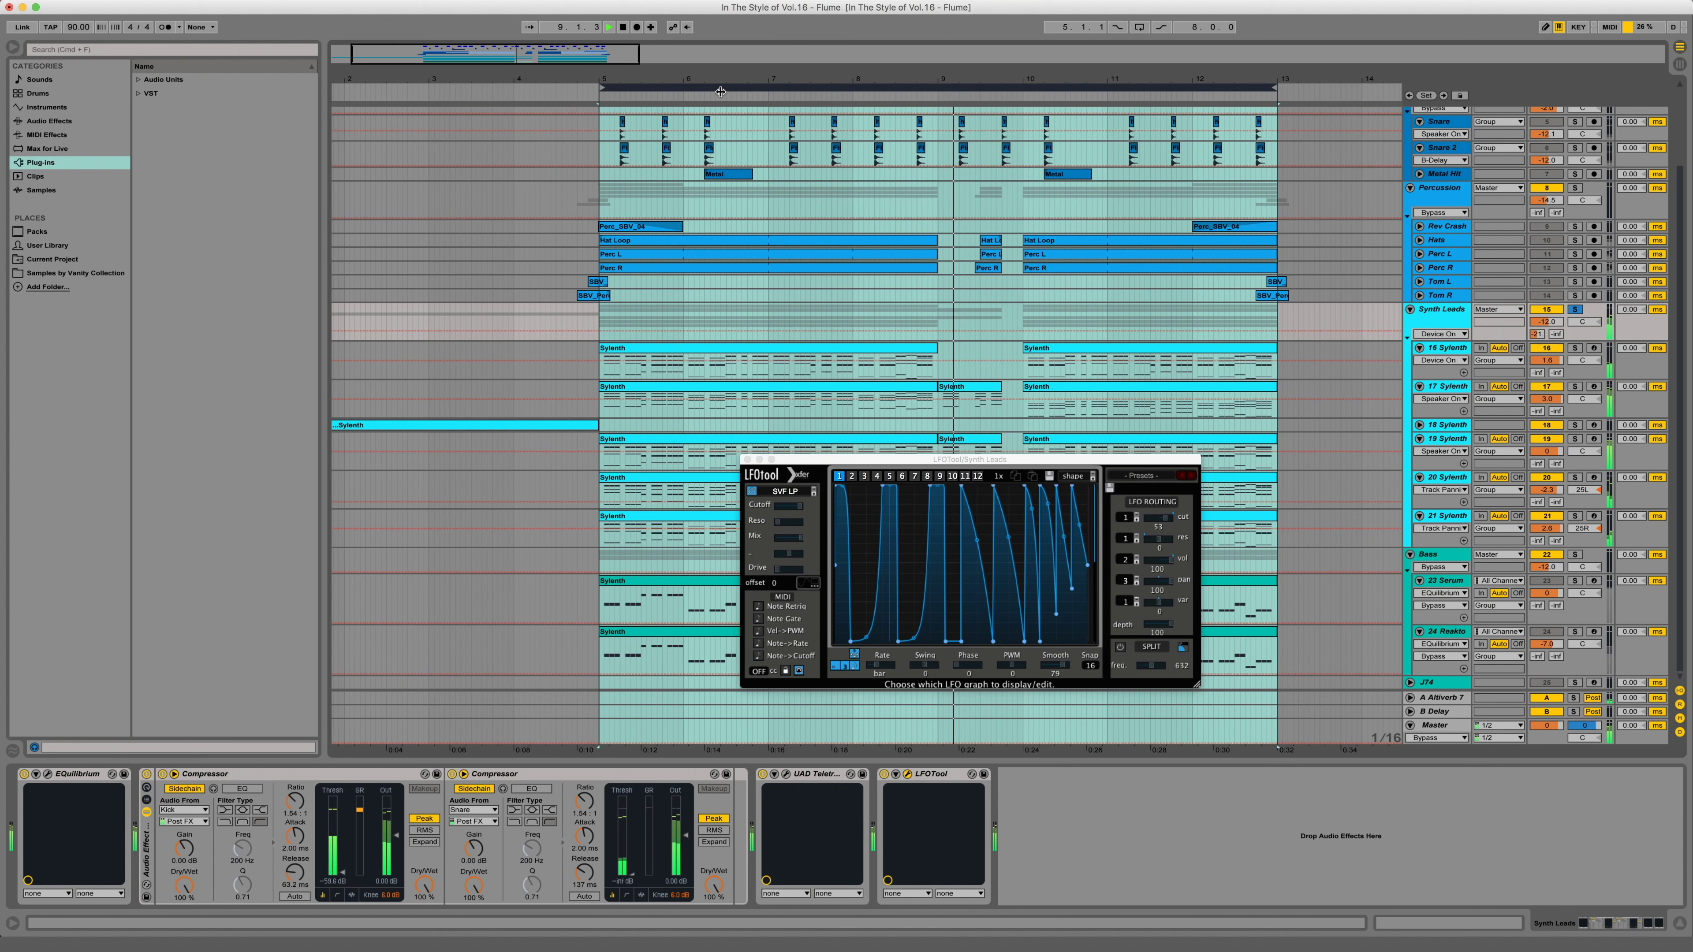
pyautogui.press('space')
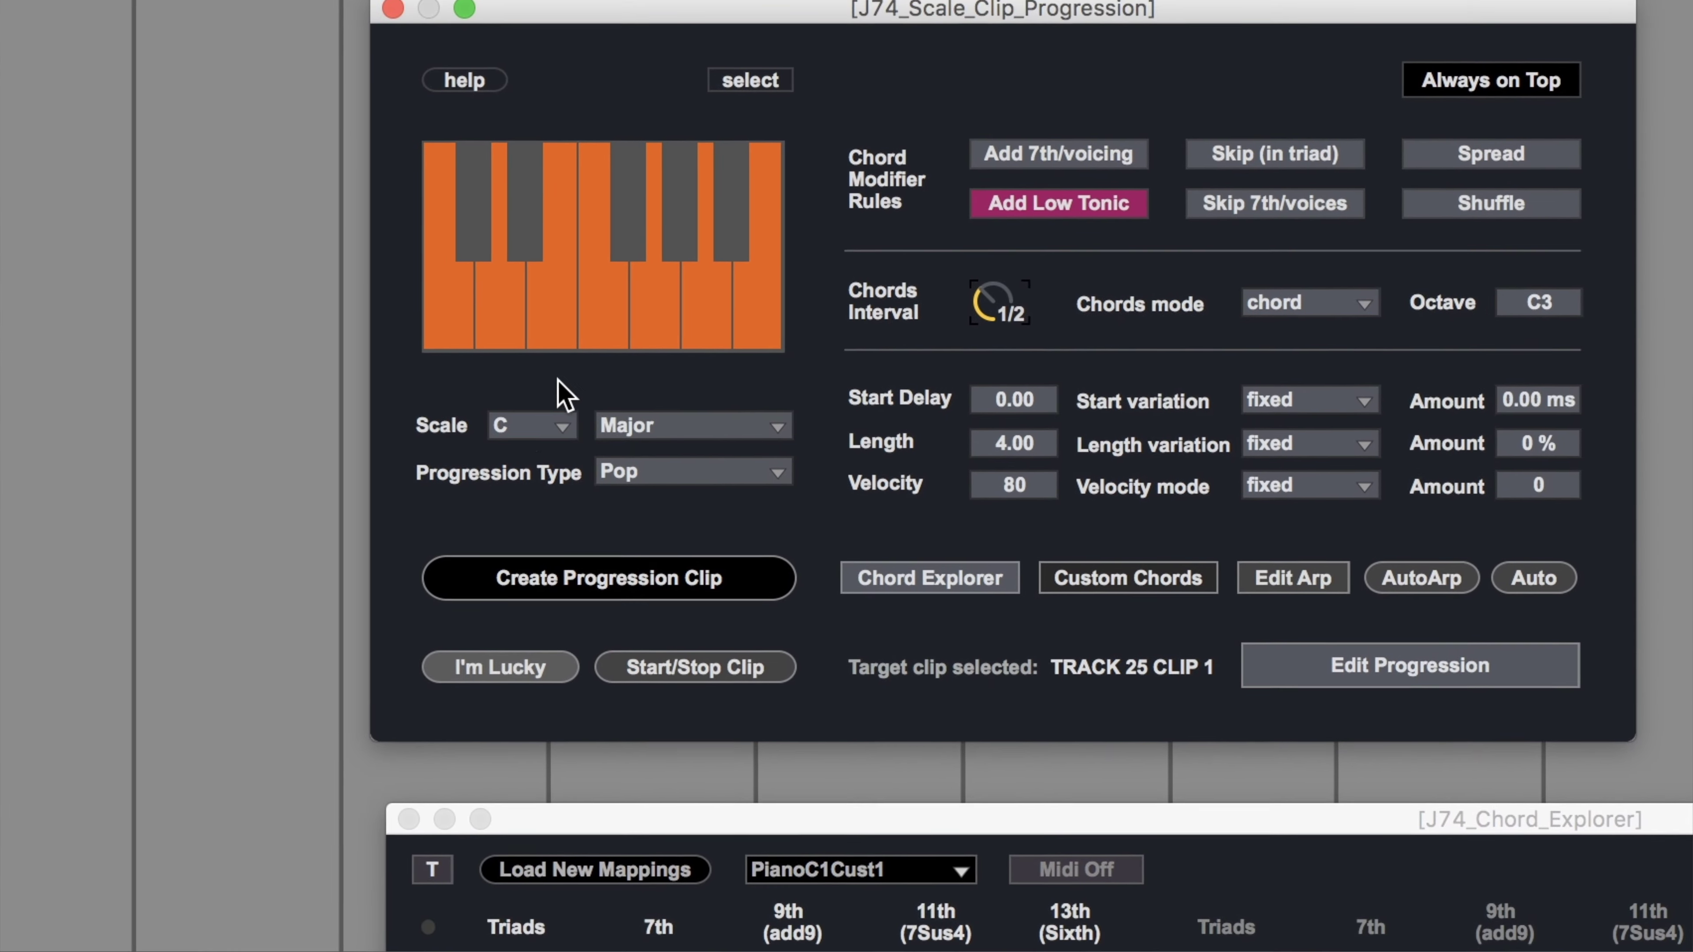
# - Set the J74 progression scale to D Minor, enable Add 7th/voicing, and create the progression clip
pyautogui.click(544, 378)
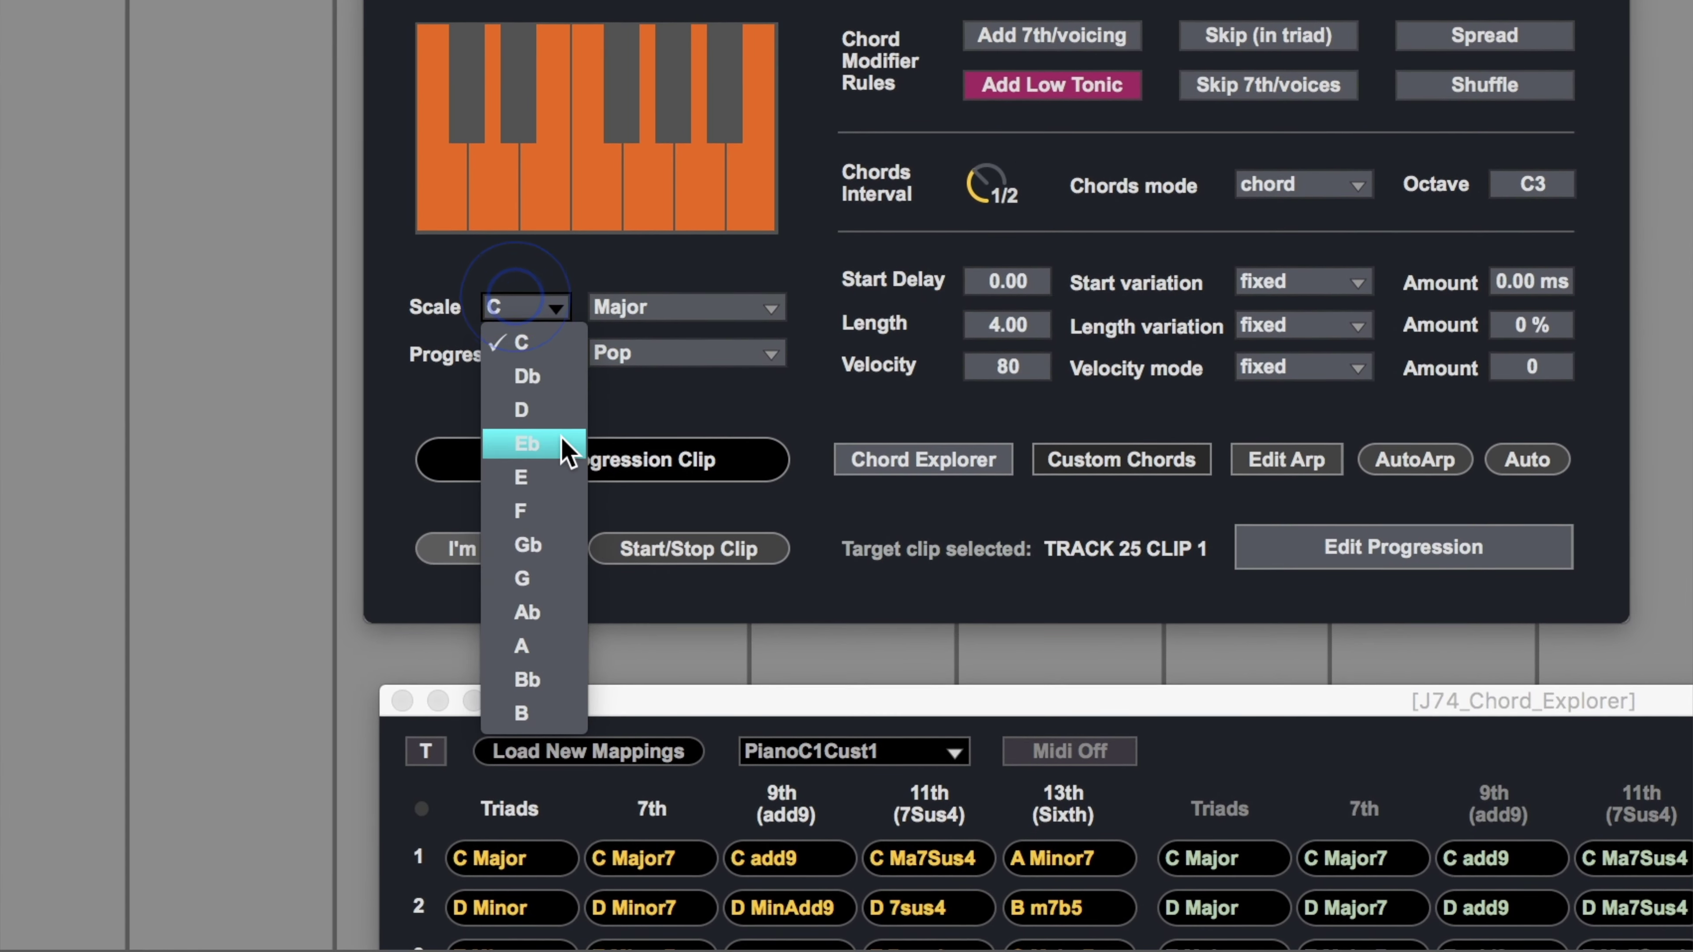
pyautogui.click(521, 410)
pyautogui.click(650, 308)
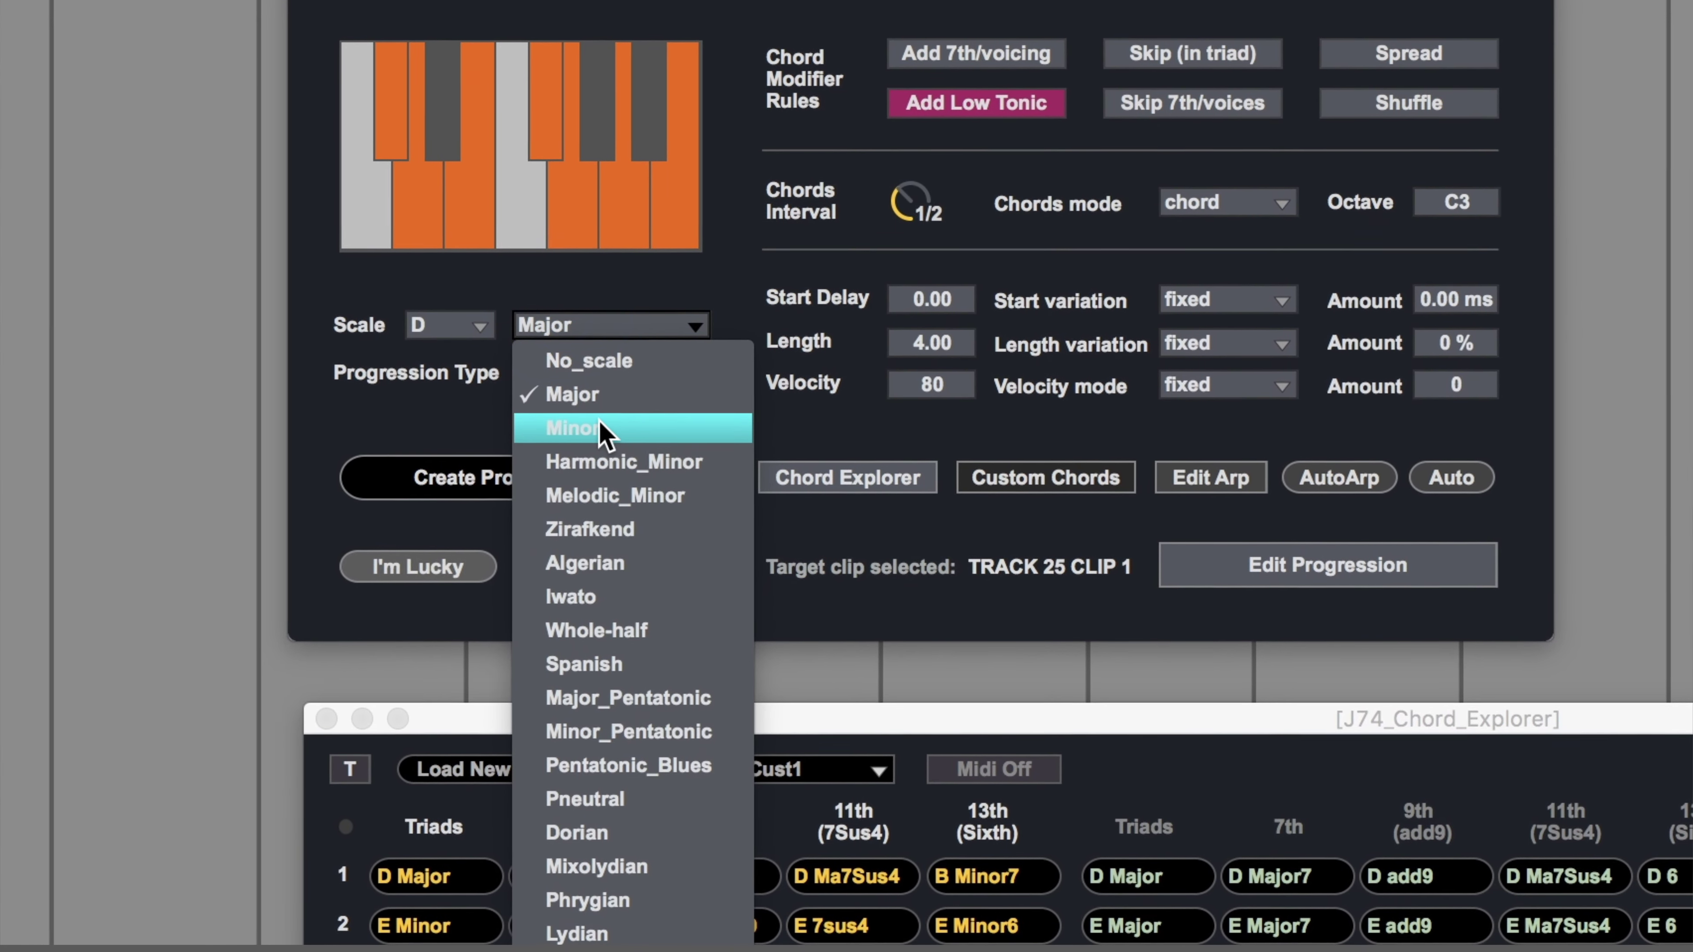
pyautogui.click(600, 430)
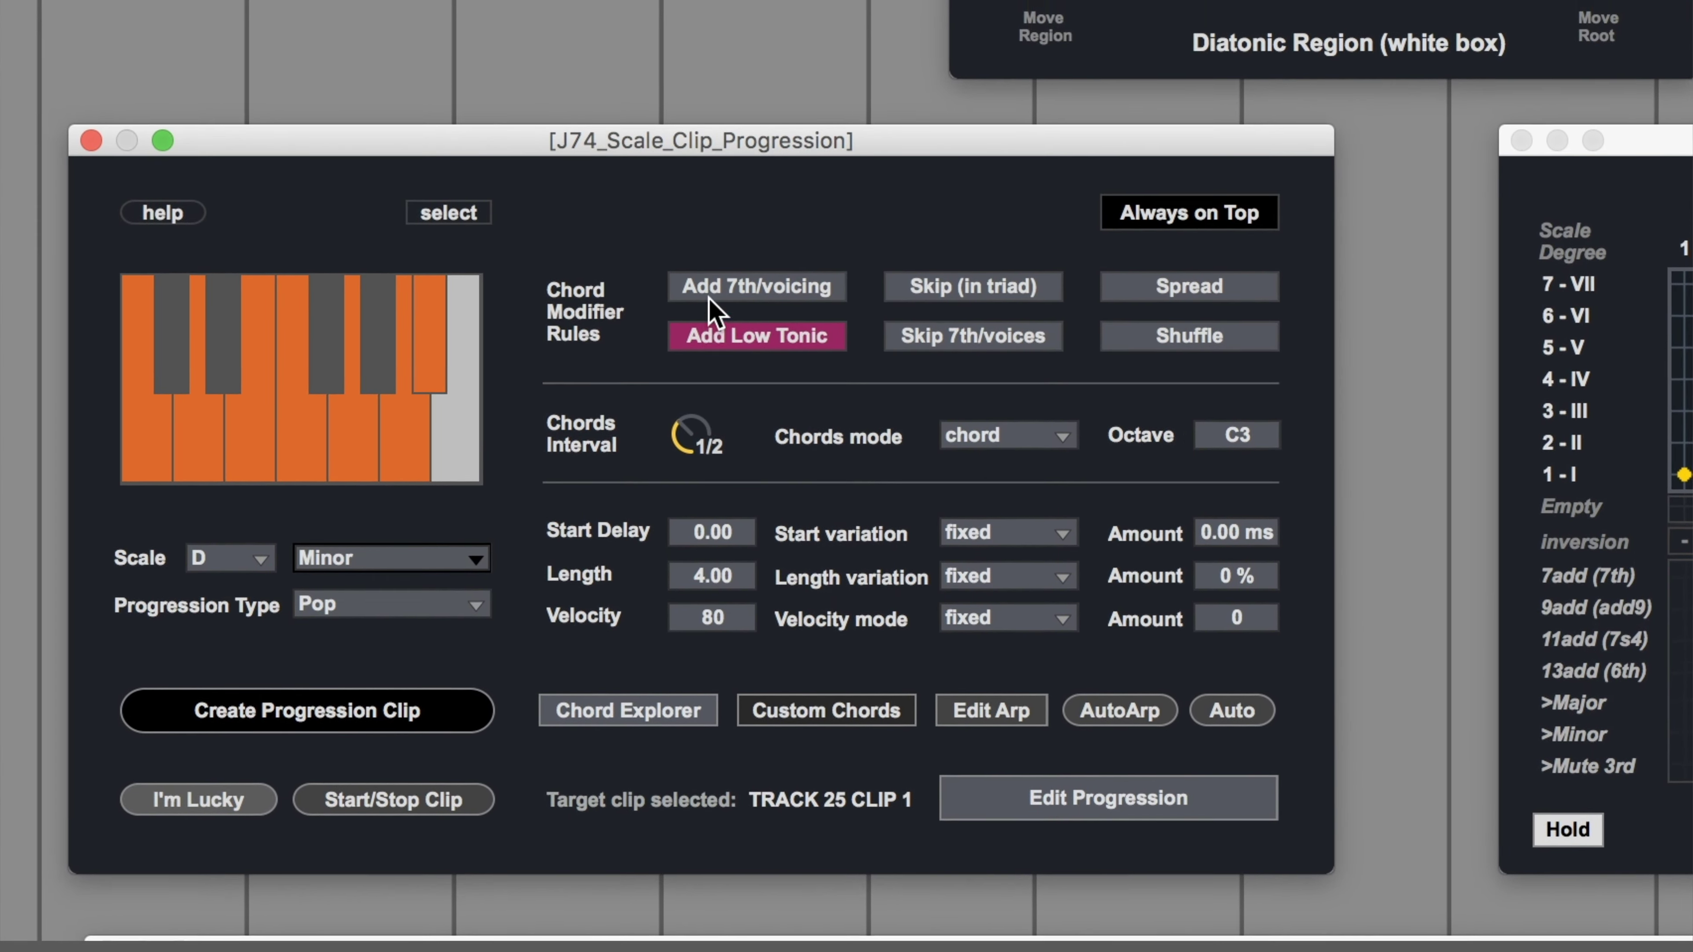
pyautogui.click(937, 57)
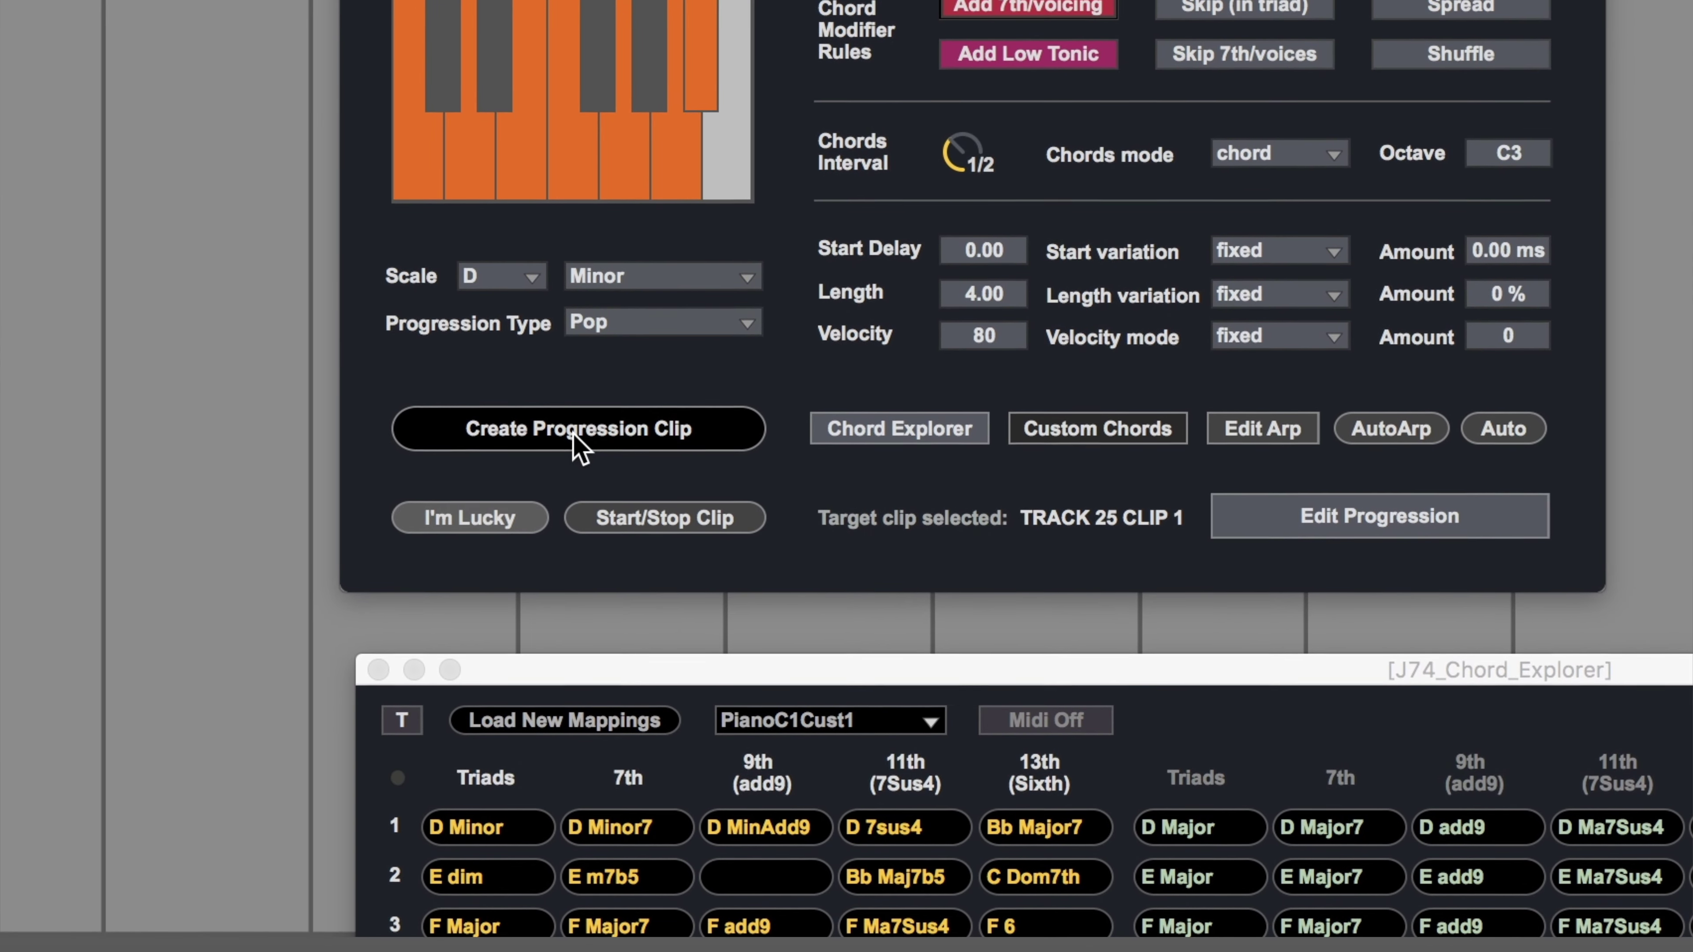
pyautogui.click(303, 711)
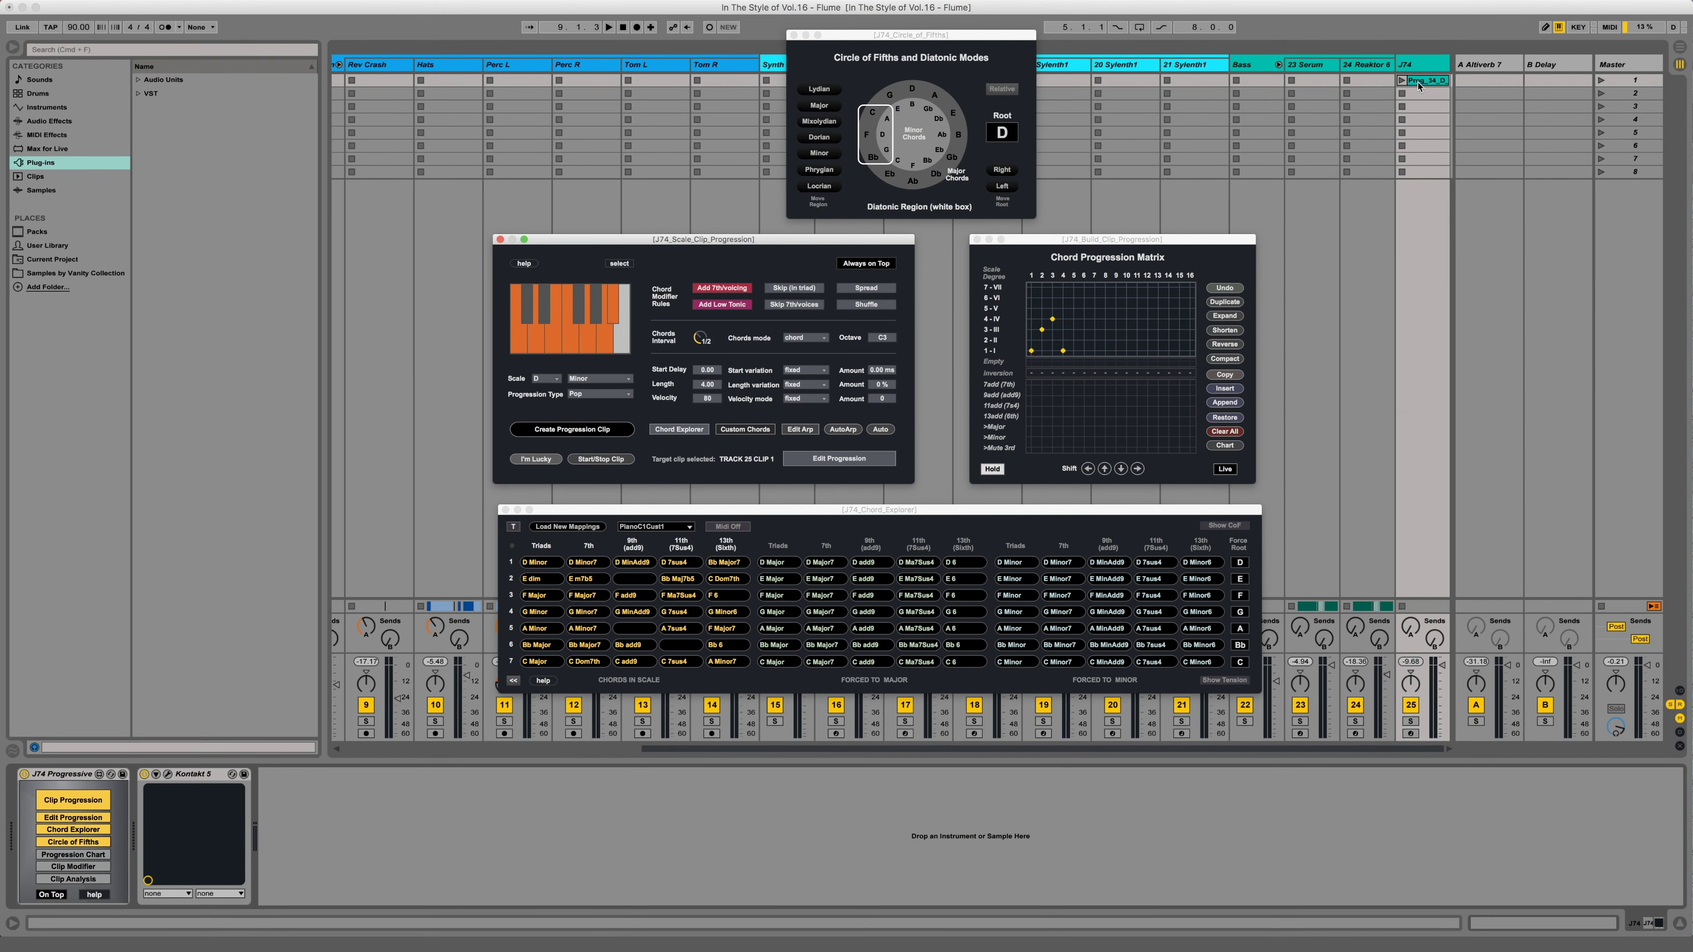
# - Open the J74 track's progression clip in the note editor, clear the note selection, and enlarge the editor
pyautogui.doubleClick(1418, 84)
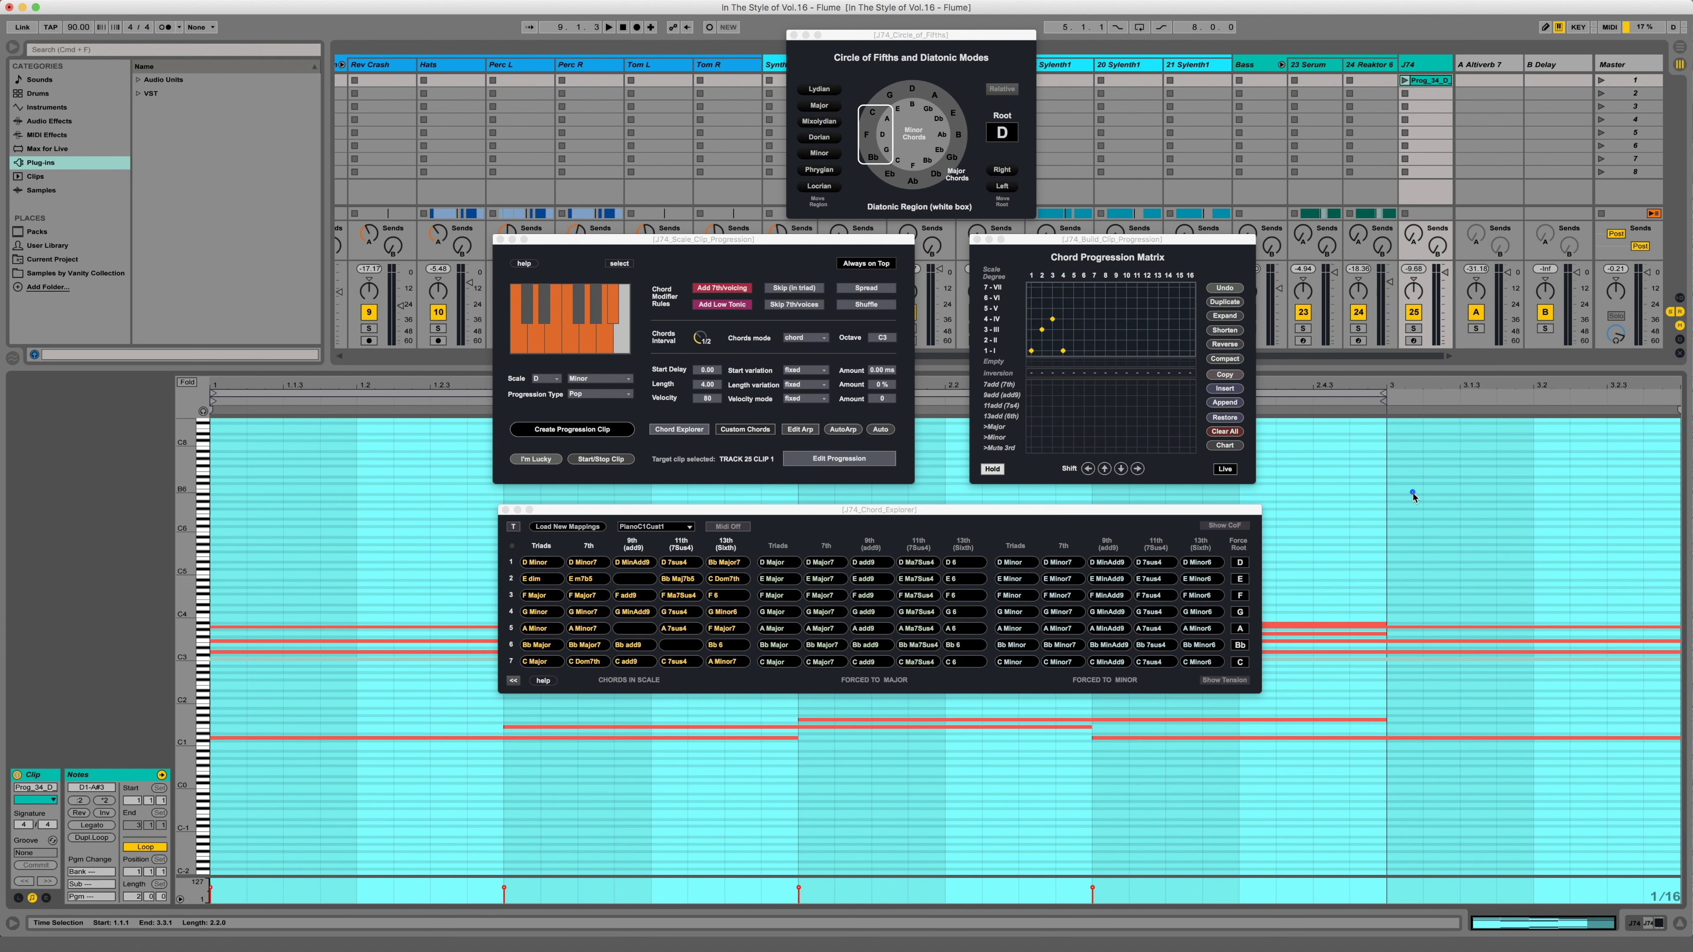
pyautogui.click(1413, 495)
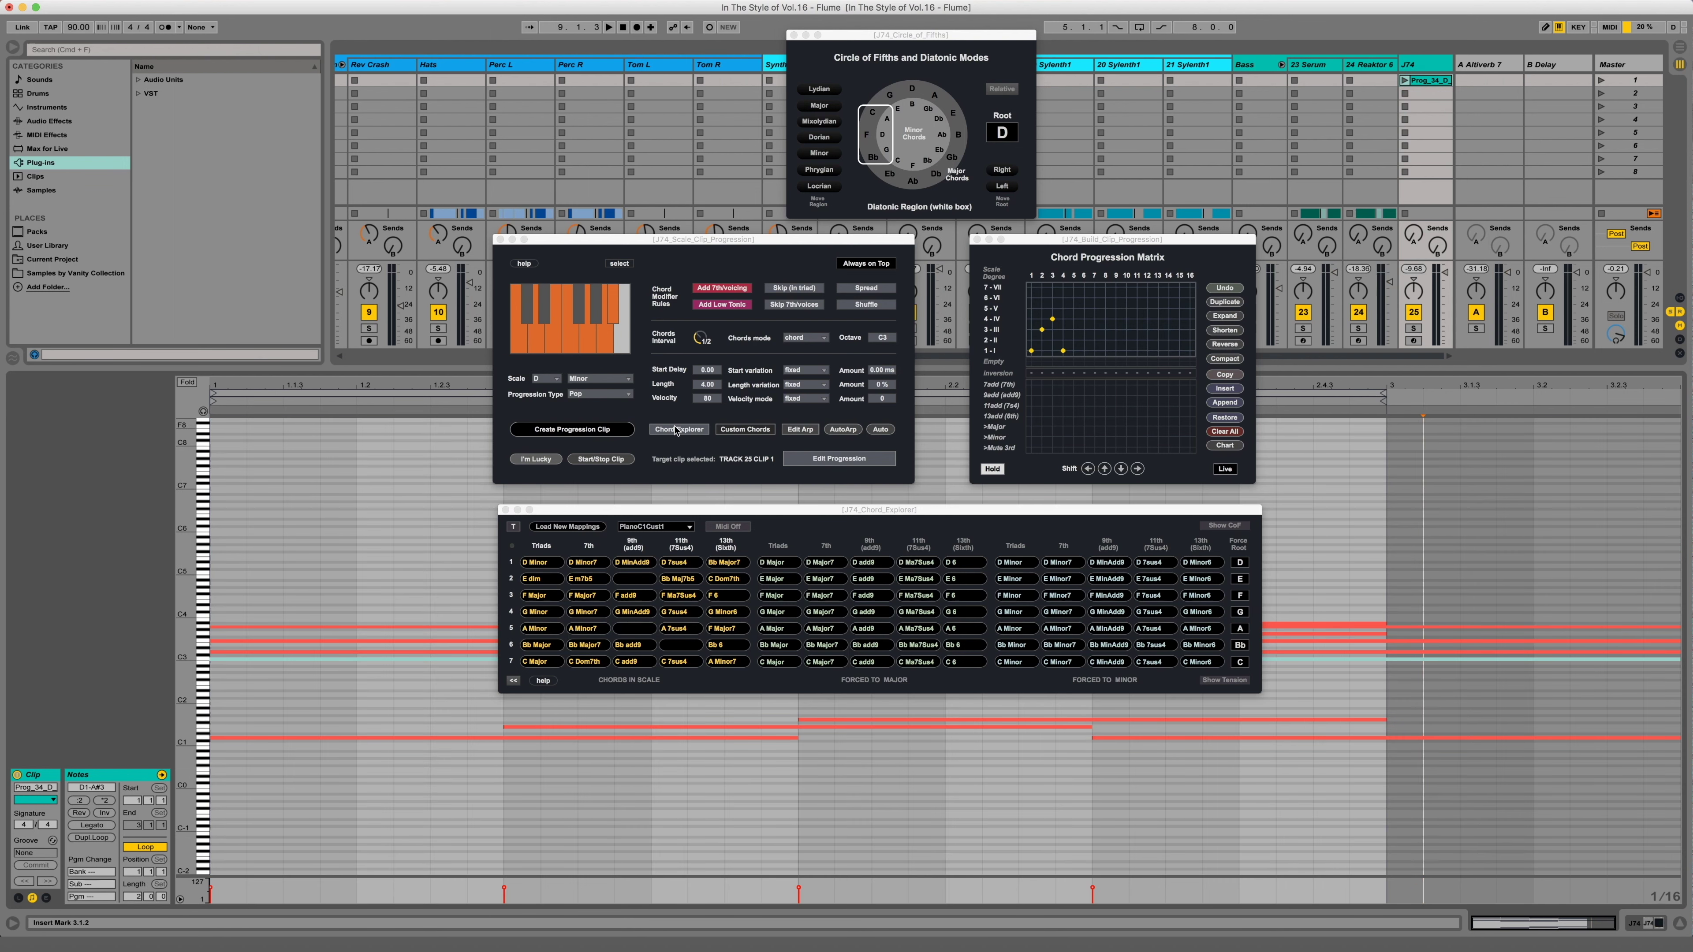
pyautogui.moveTo(362, 368); pyautogui.dragTo(358, 226)
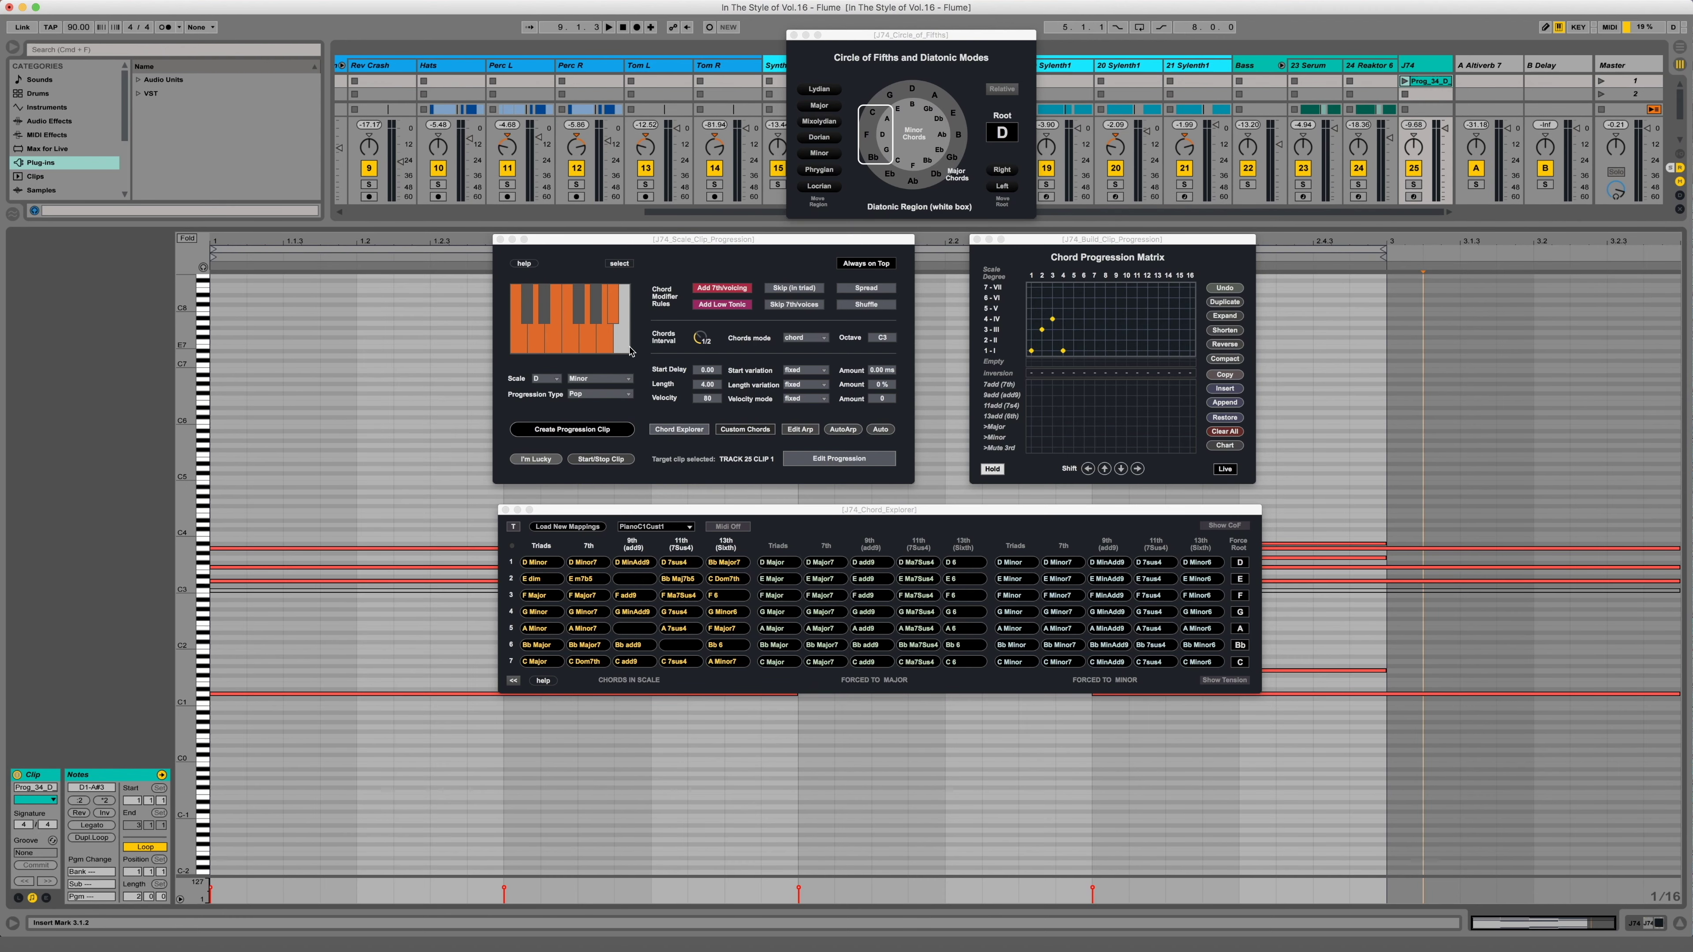
# - Change the chords mode to arp_down and create the progression clip again
pyautogui.click(794, 337)
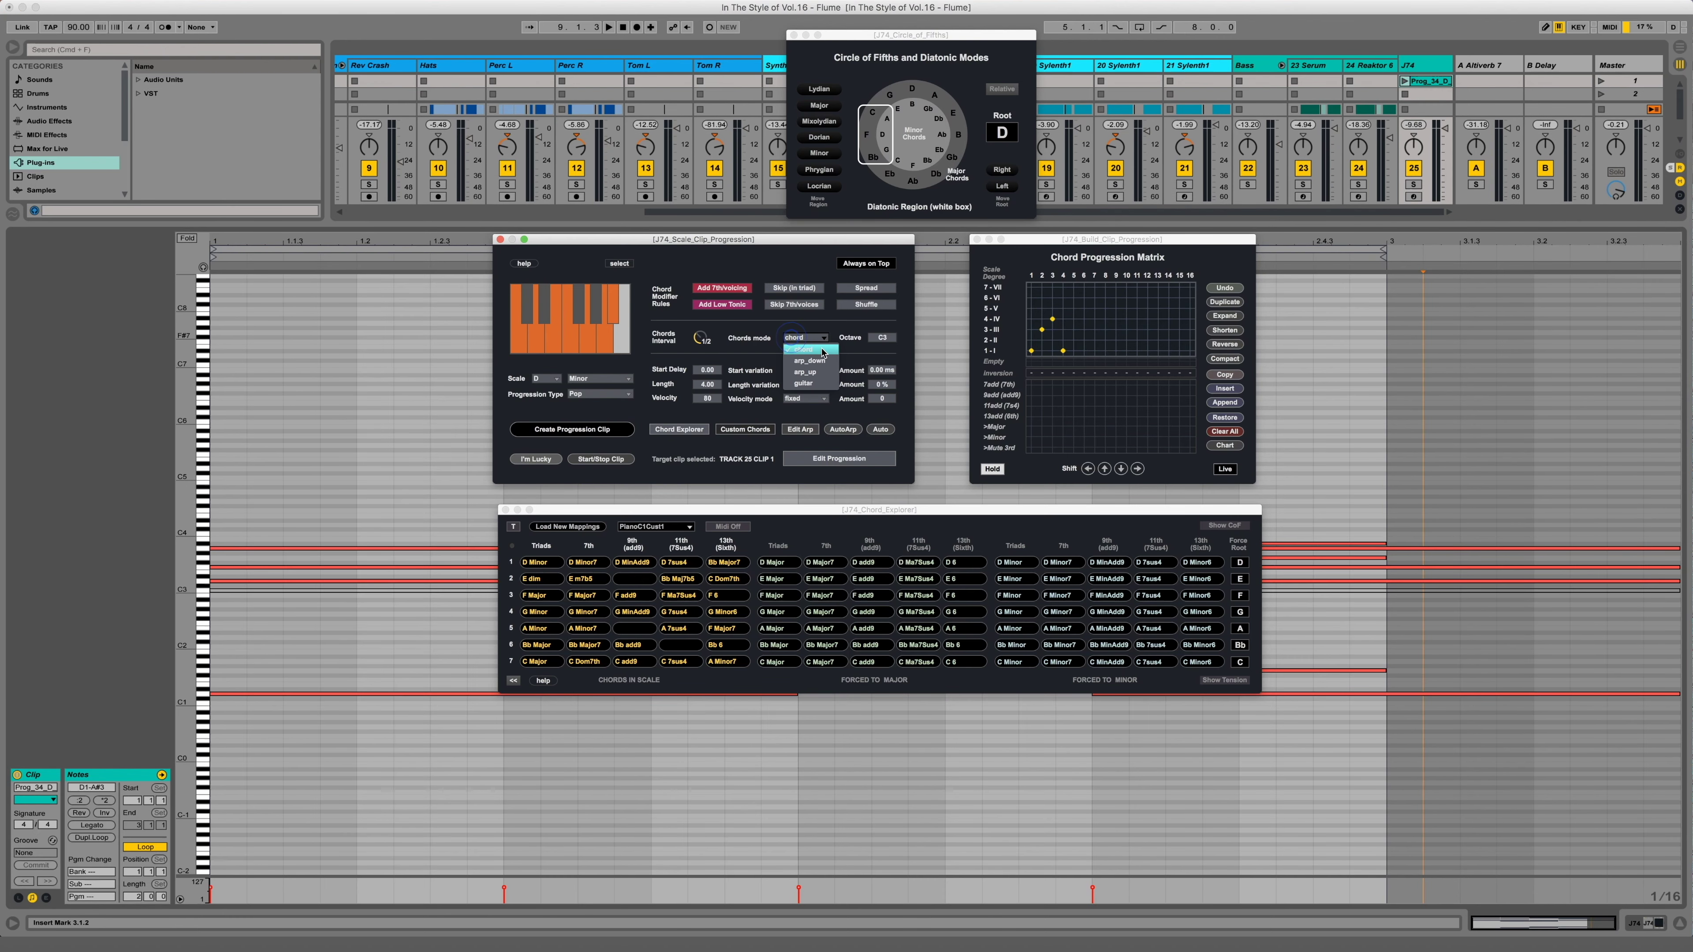
pyautogui.click(809, 361)
pyautogui.click(588, 430)
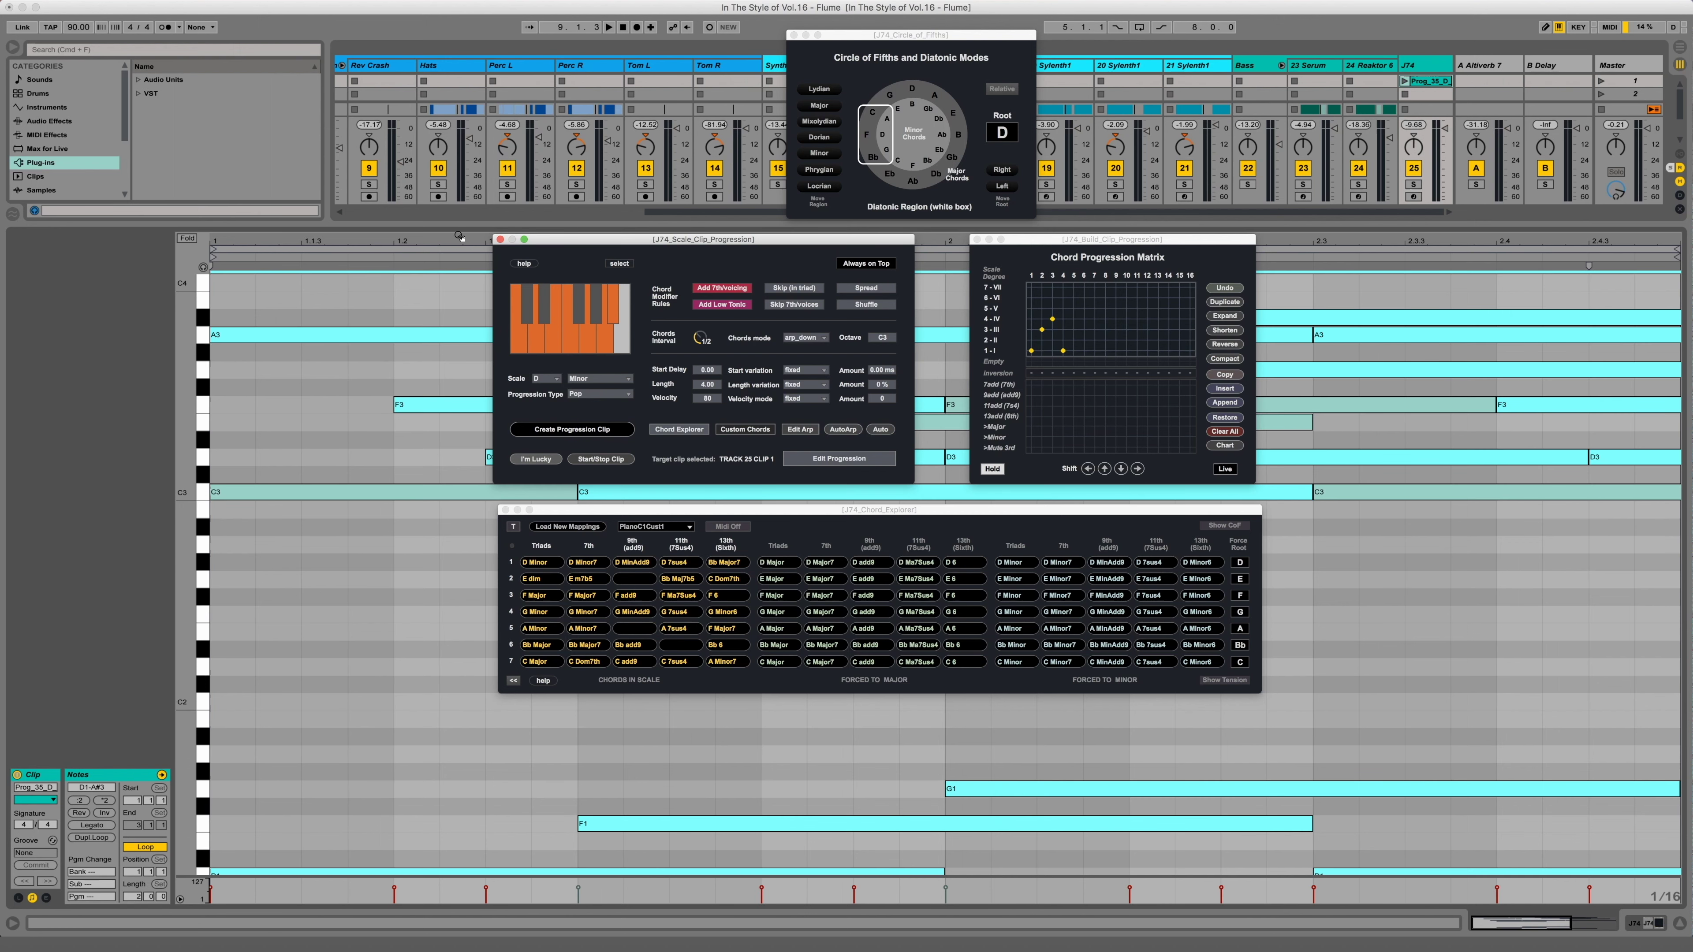
# - Zoom the note editor out to the whole progression clip, move the Scale Clip Progression window aside, and close the Chord Progression Matrix and Chord Explorer
pyautogui.moveTo(459, 235); pyautogui.dragTo(459, 220)
pyautogui.click(360, 360)
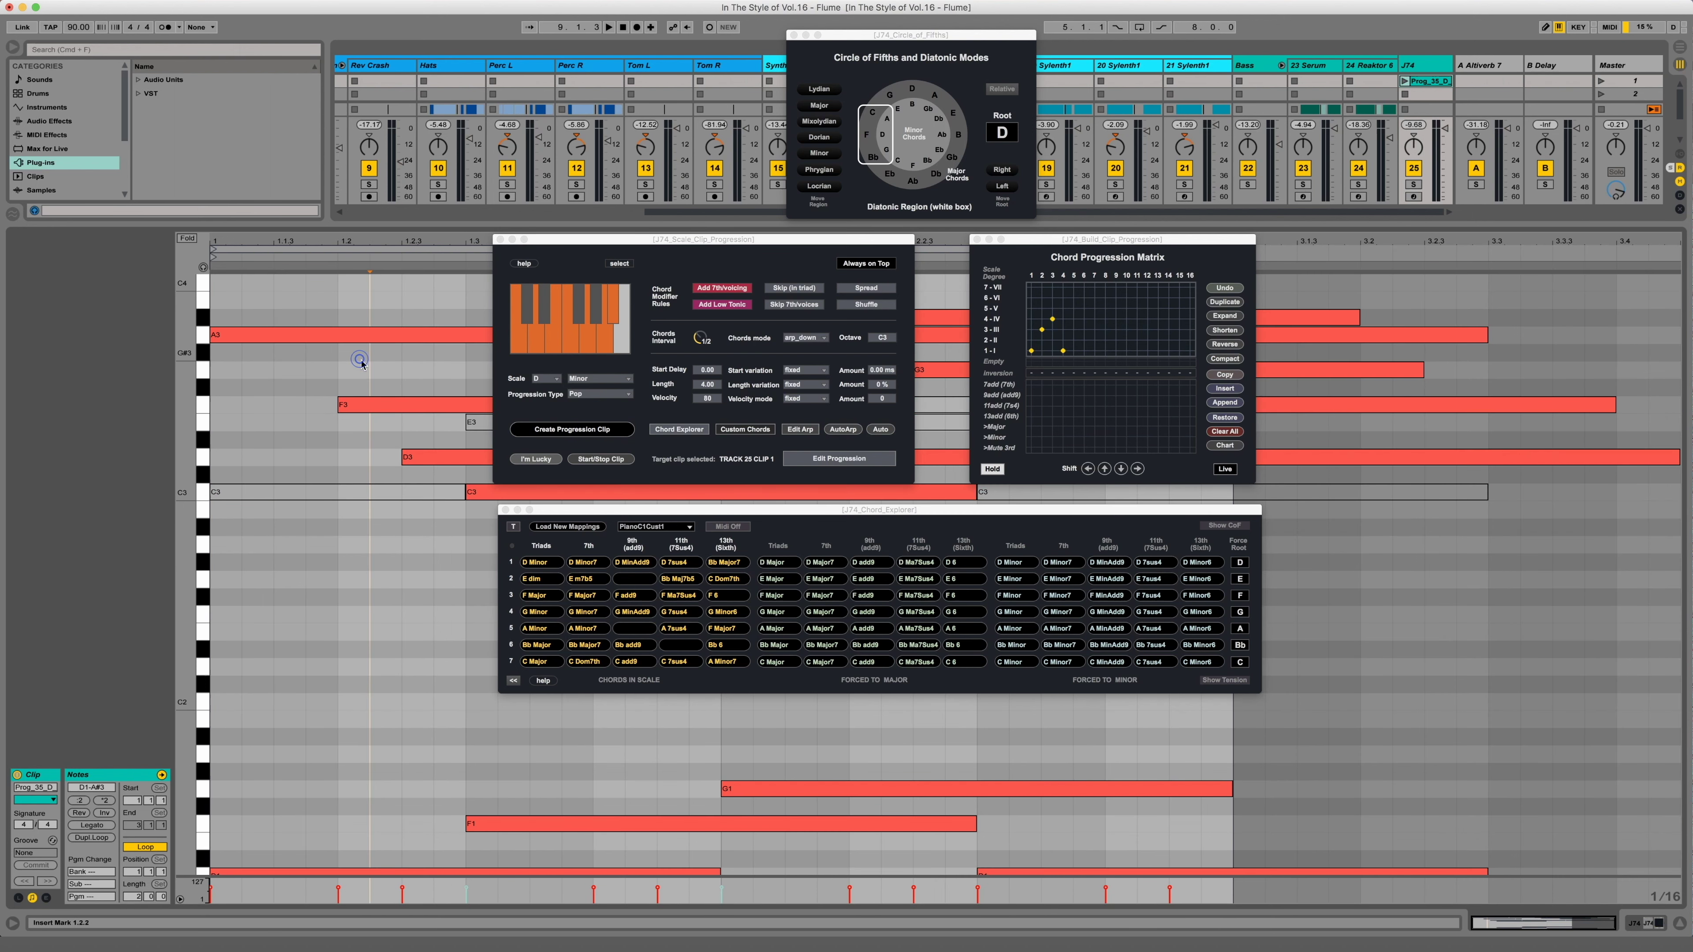
pyautogui.moveTo(544, 240); pyautogui.dragTo(331, 7)
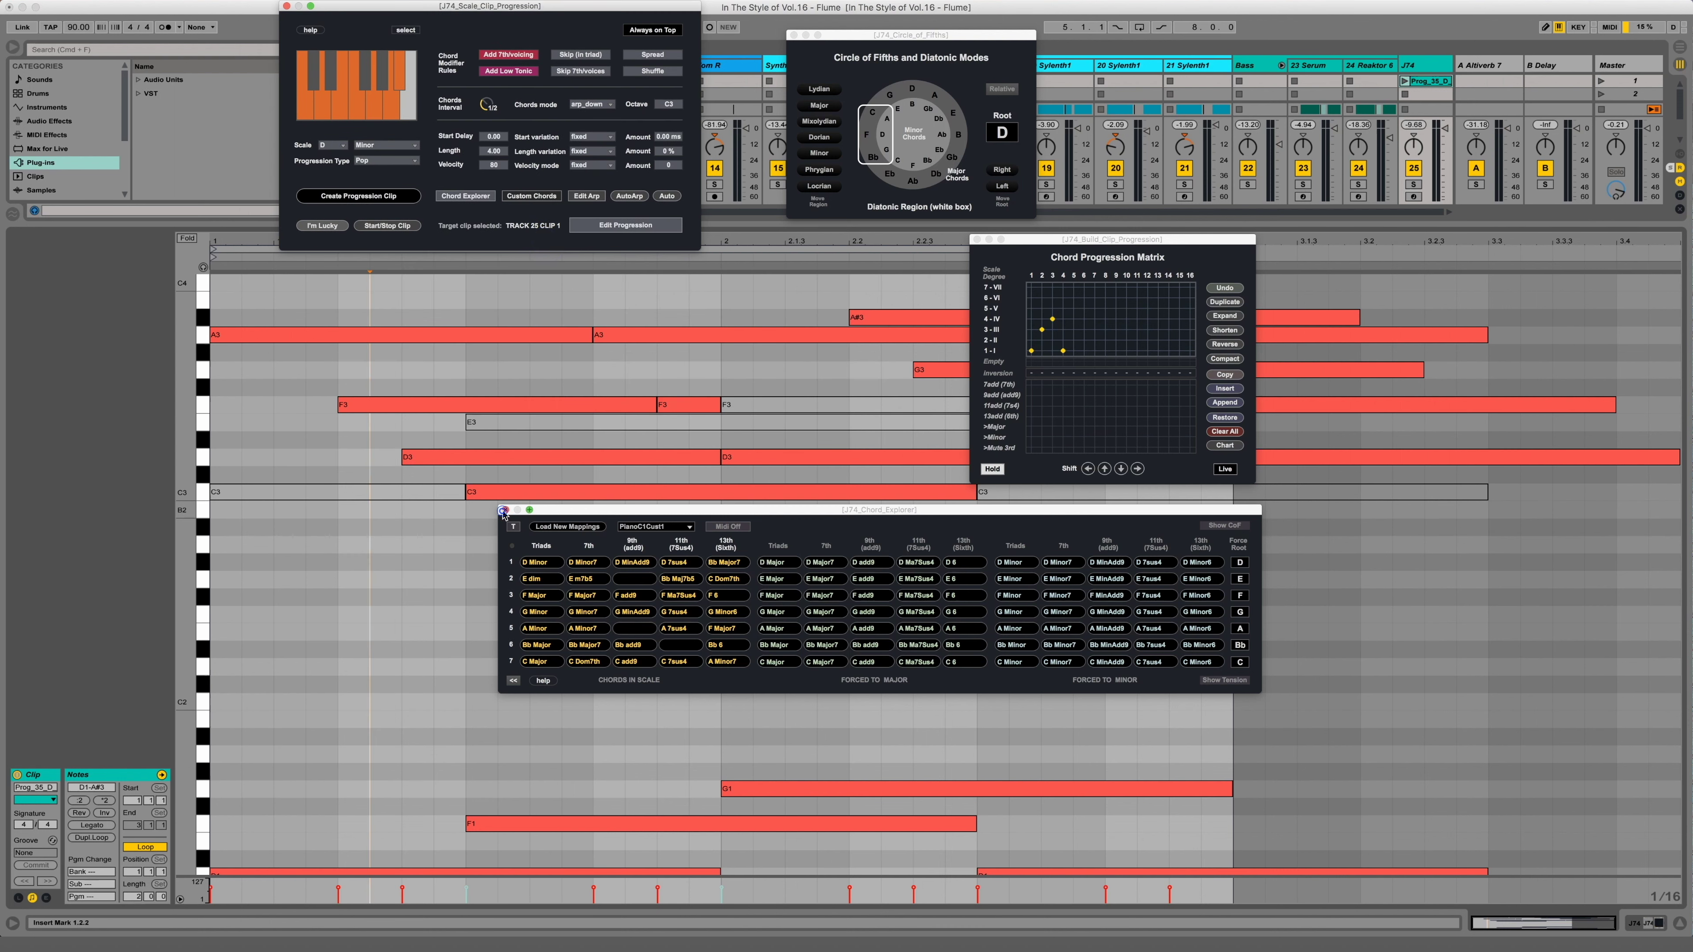
pyautogui.click(977, 240)
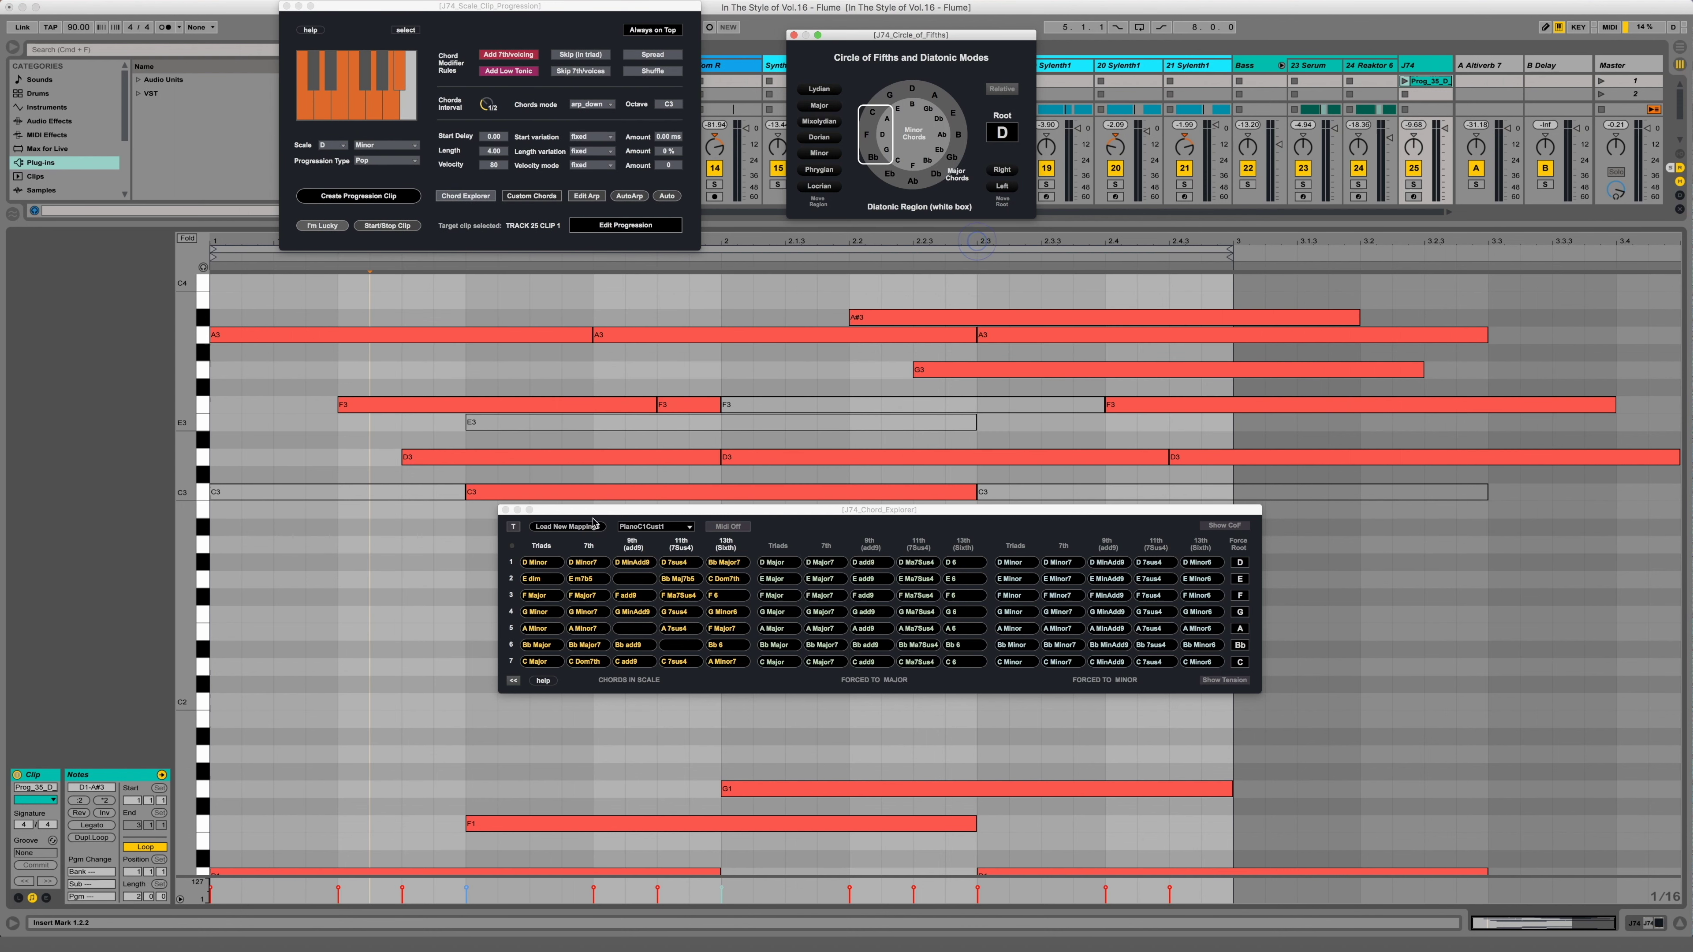
pyautogui.click(504, 510)
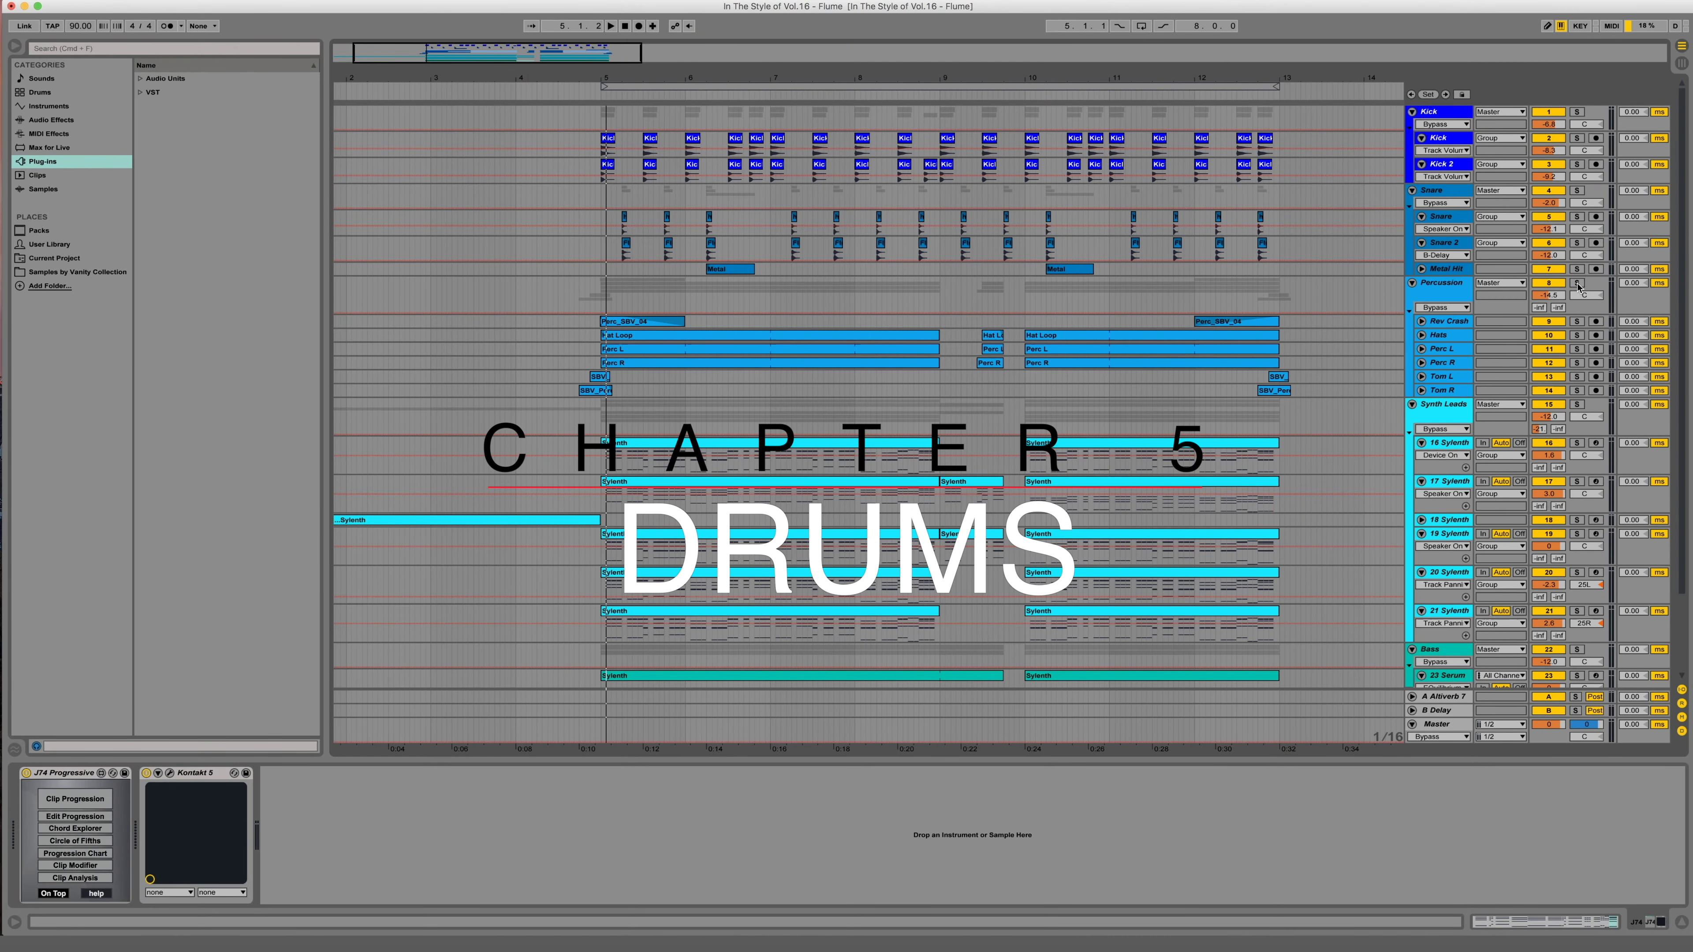
# - Solo the Percussion, Snare and Kick groups together and play the looped section
pyautogui.click(1577, 282)
pyautogui.click(1577, 190)
pyautogui.click(1577, 111)
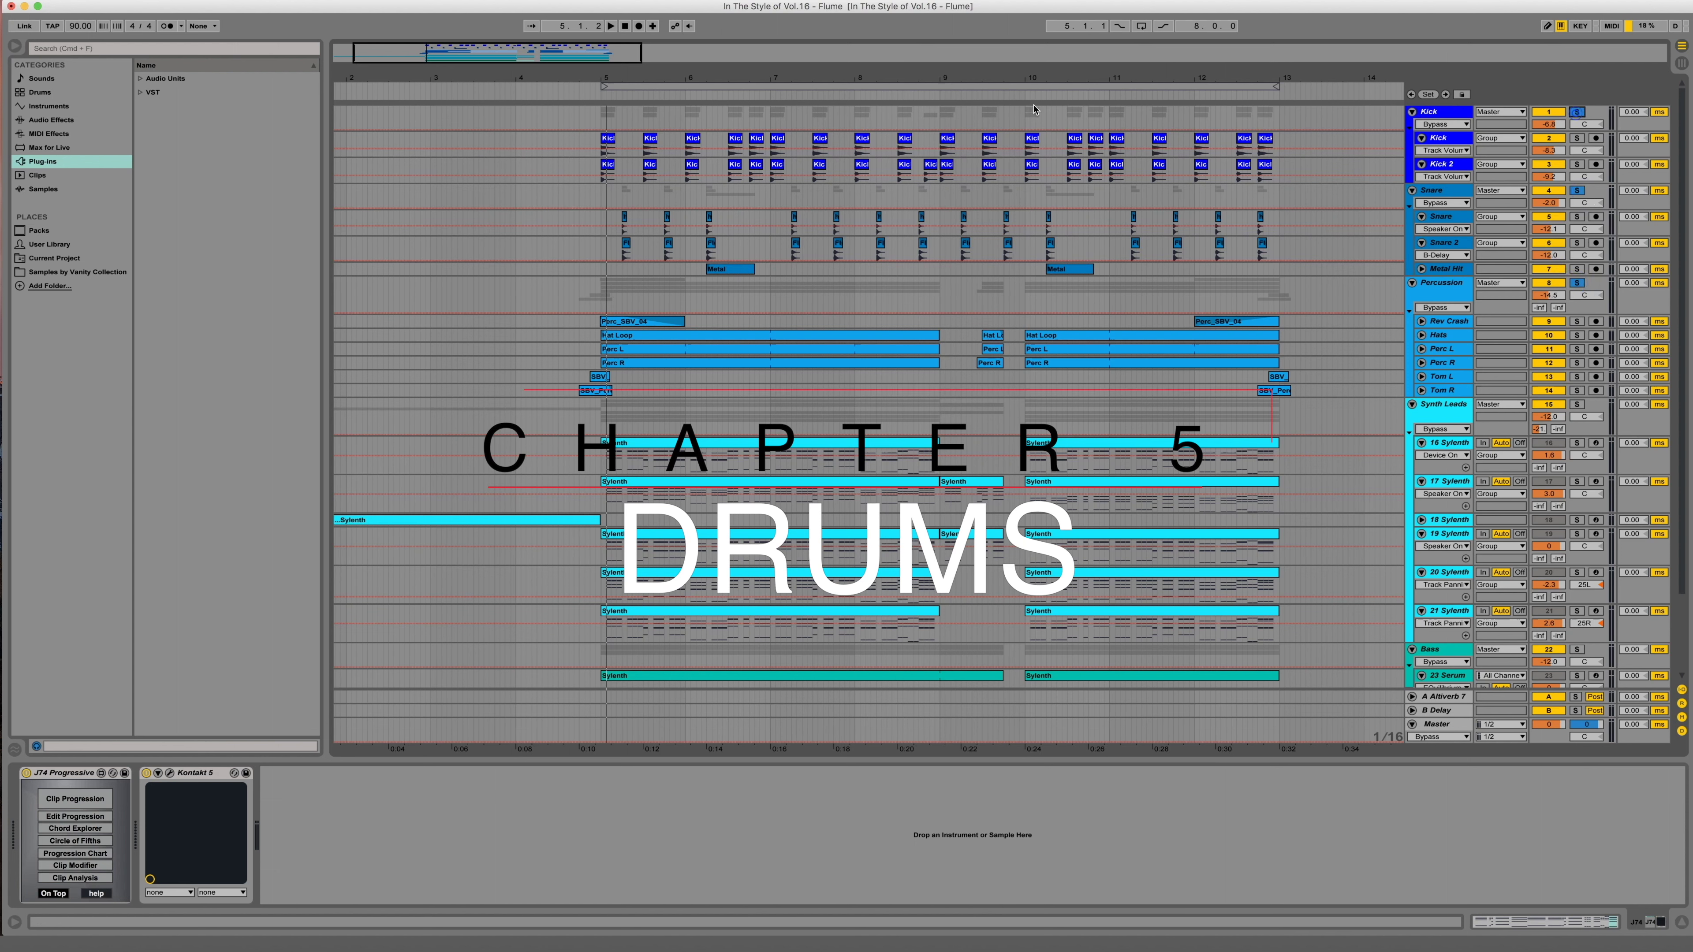
pyautogui.click(831, 90)
pyautogui.press('space')
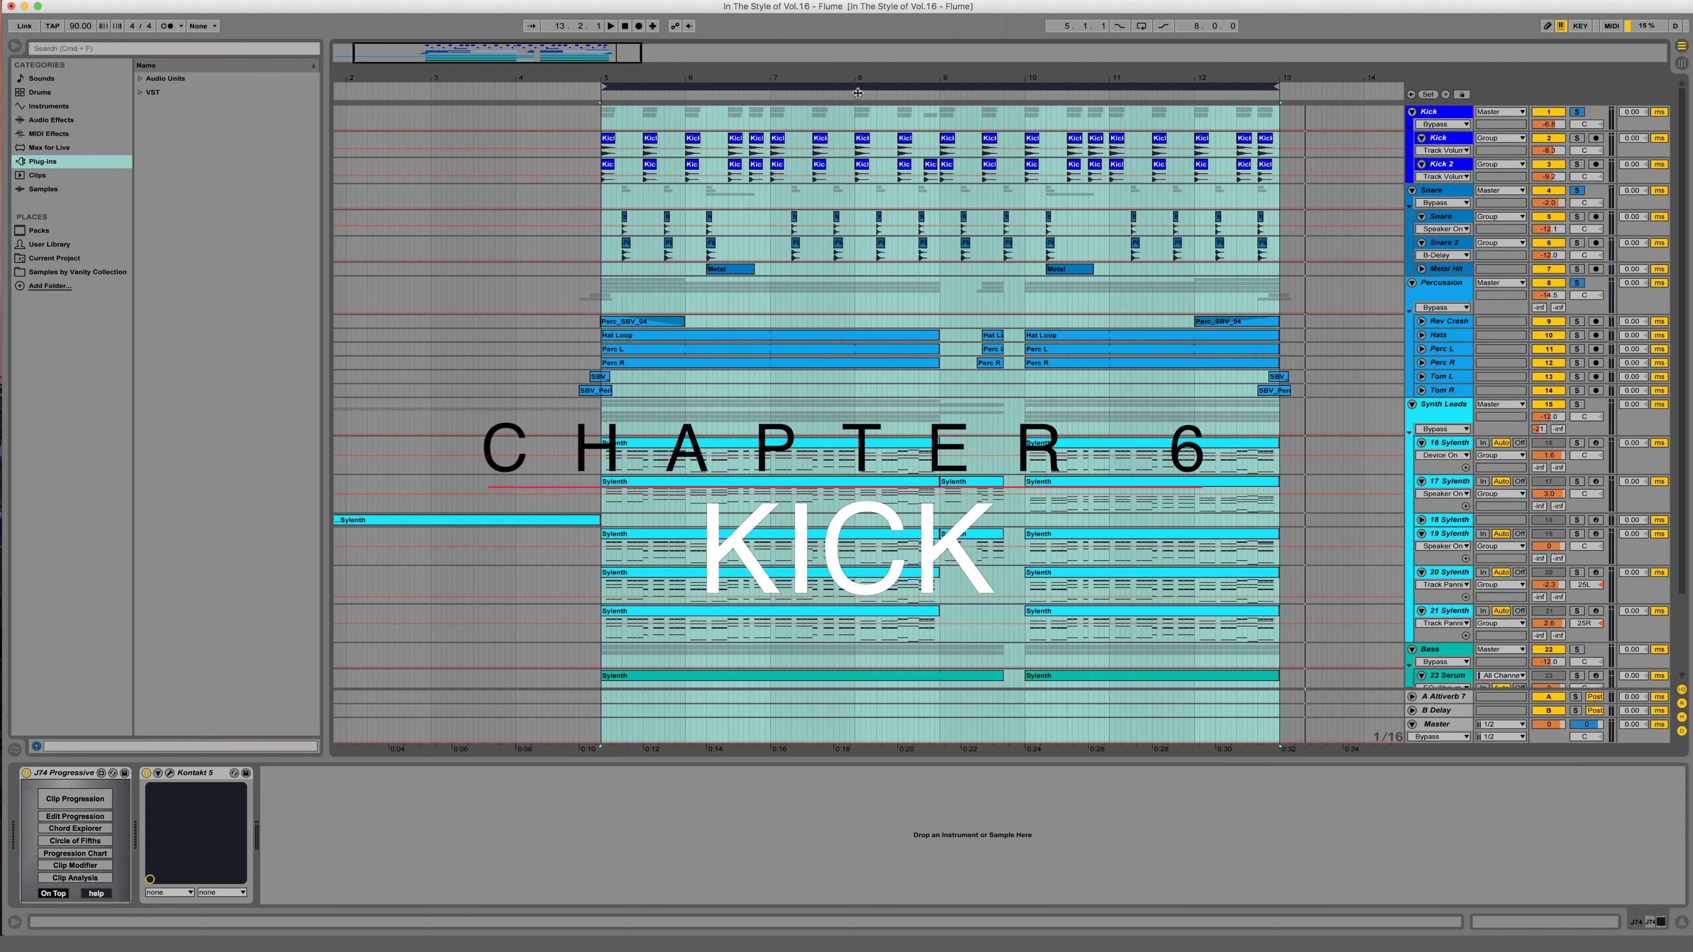
# - Play the looped section with only the Kick group soloed, display that group's effects chain, and stop playback
pyautogui.press('space')
pyautogui.click(1577, 111)
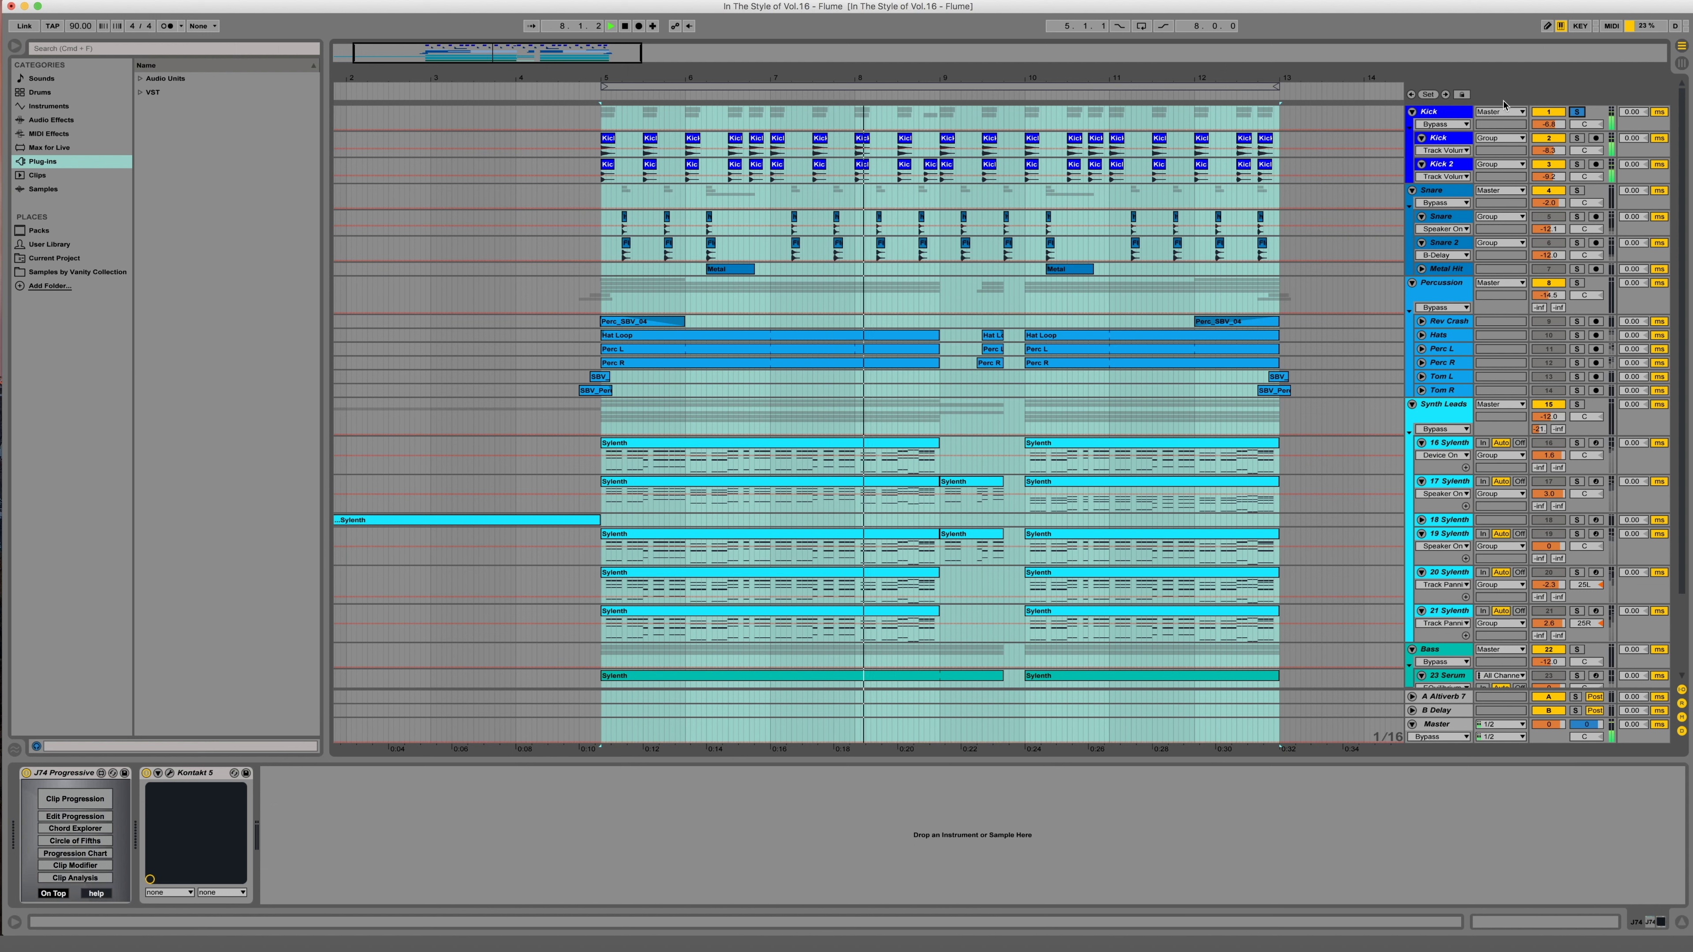
pyautogui.click(1411, 143)
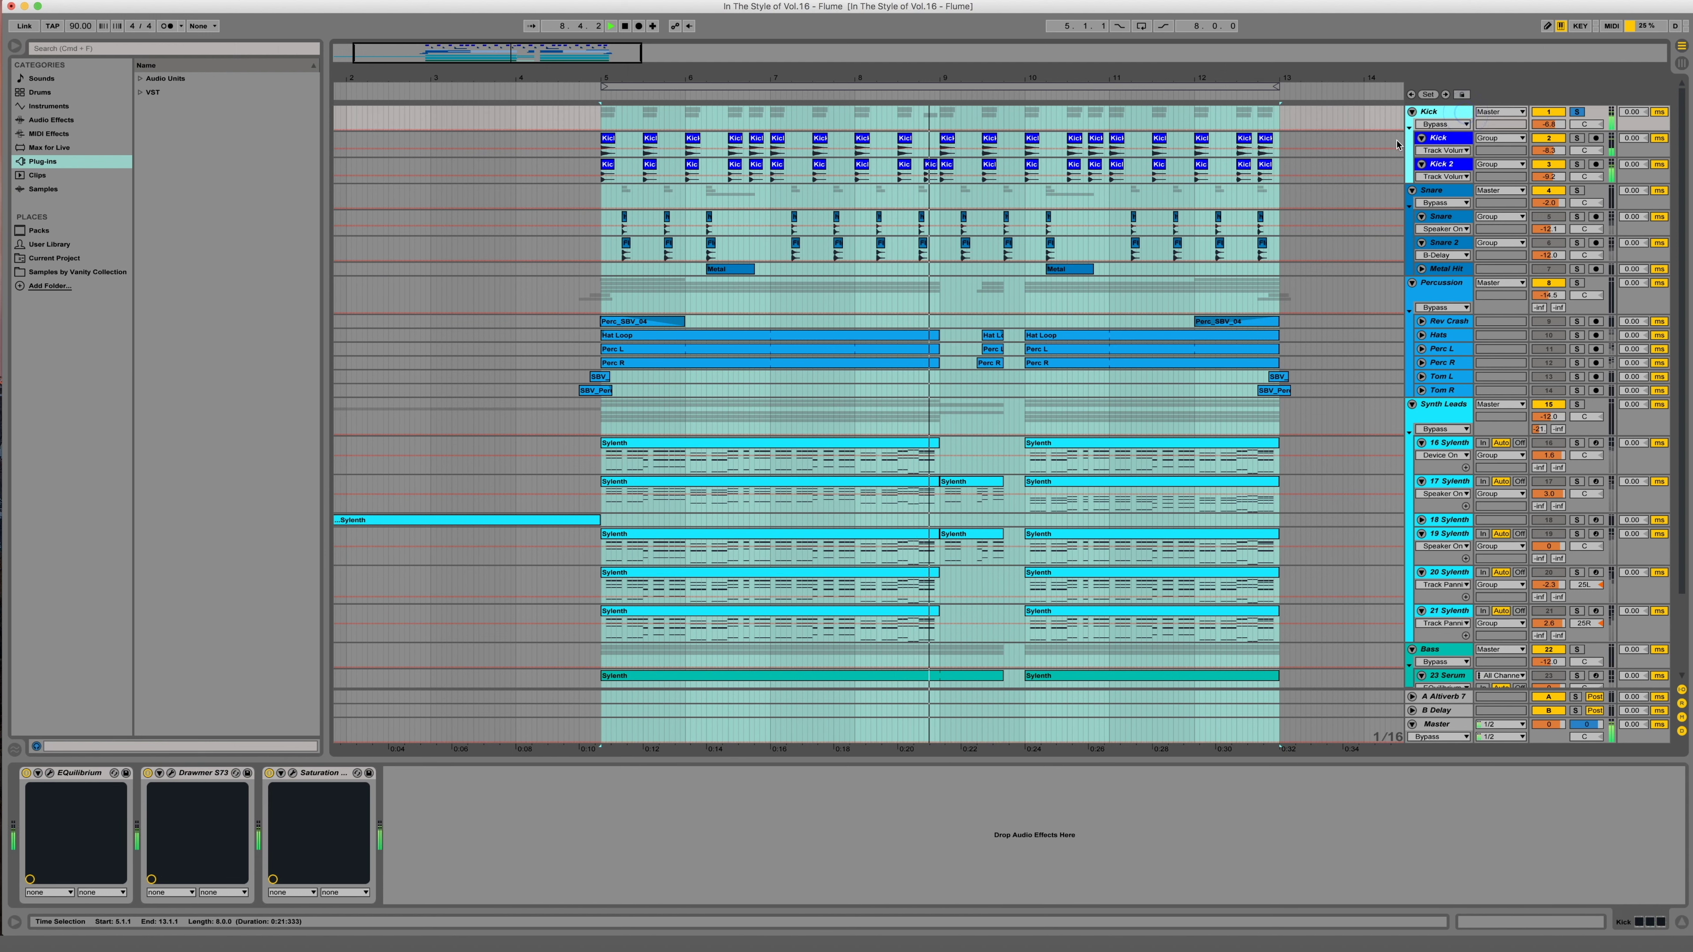
pyautogui.press('space')
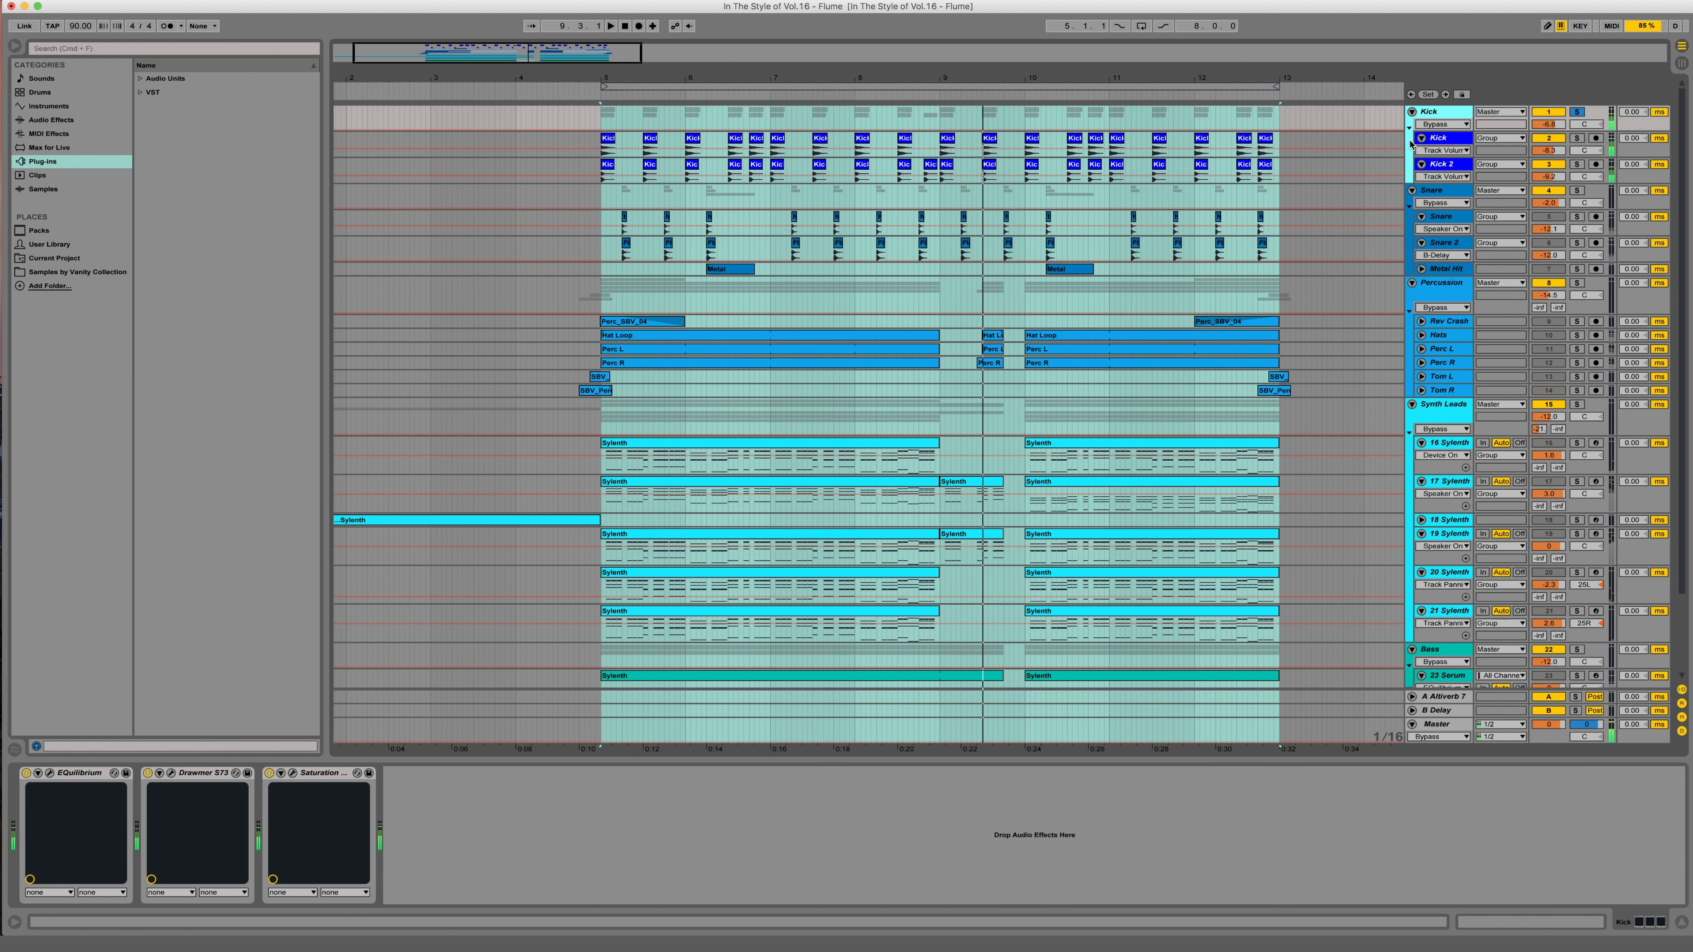
# - Examine the Kick group's EQuilibrium, Drawmer S73 and Saturation Knob settings, closing their windows when done
pyautogui.click(49, 773)
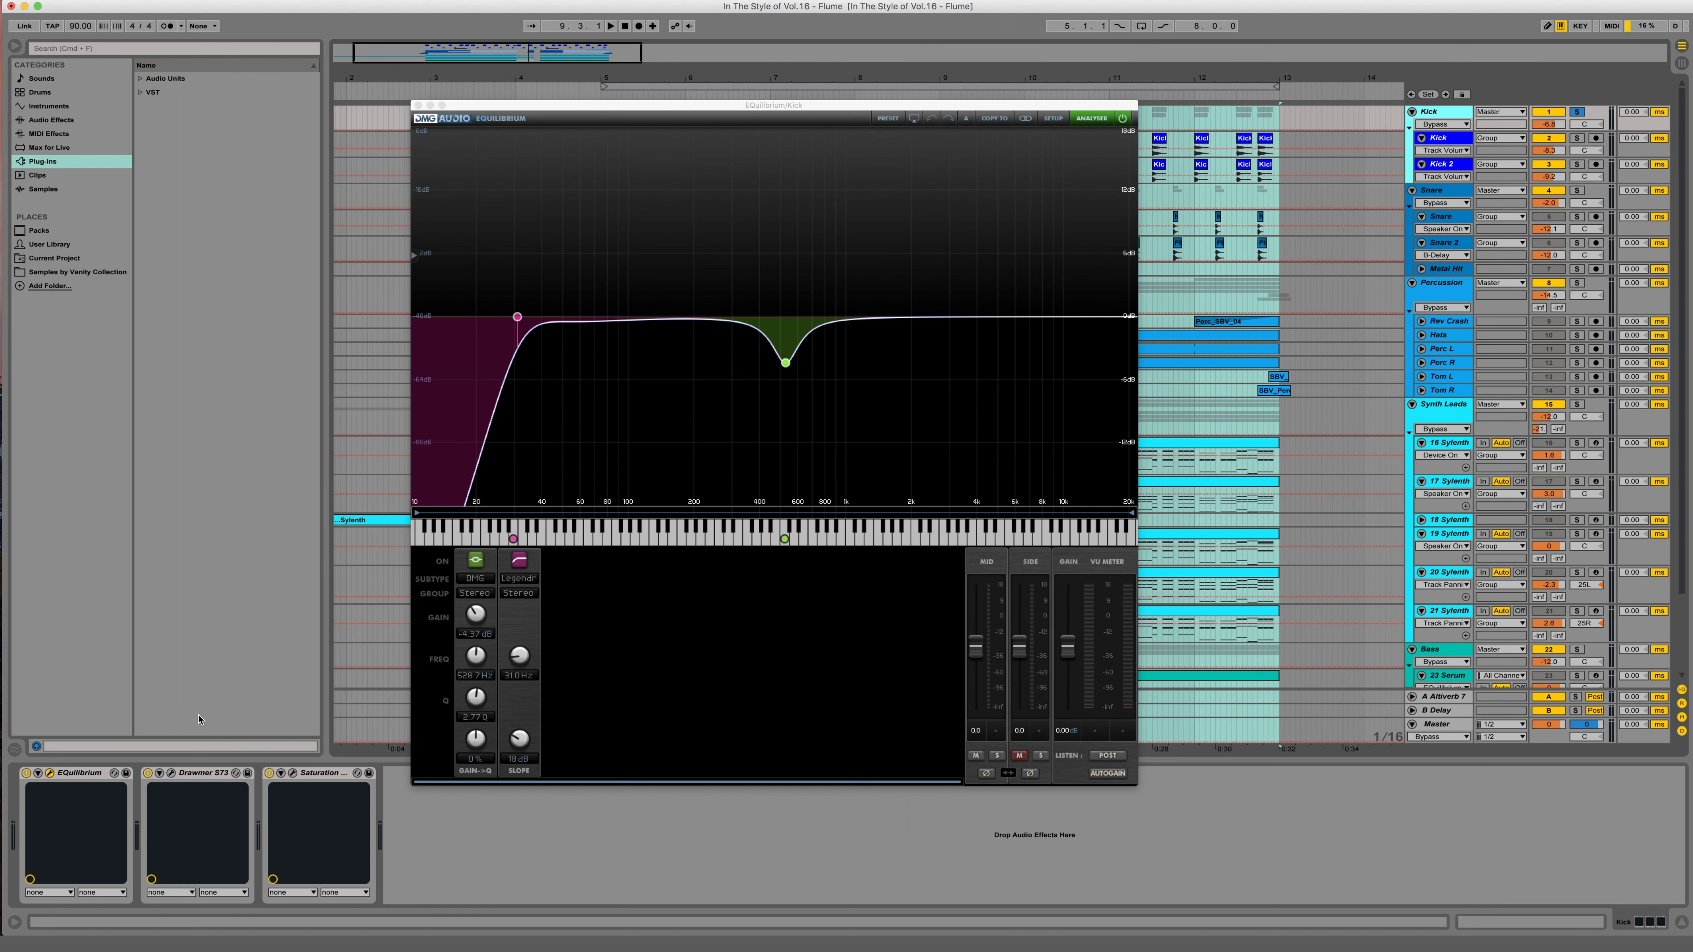
pyautogui.click(171, 773)
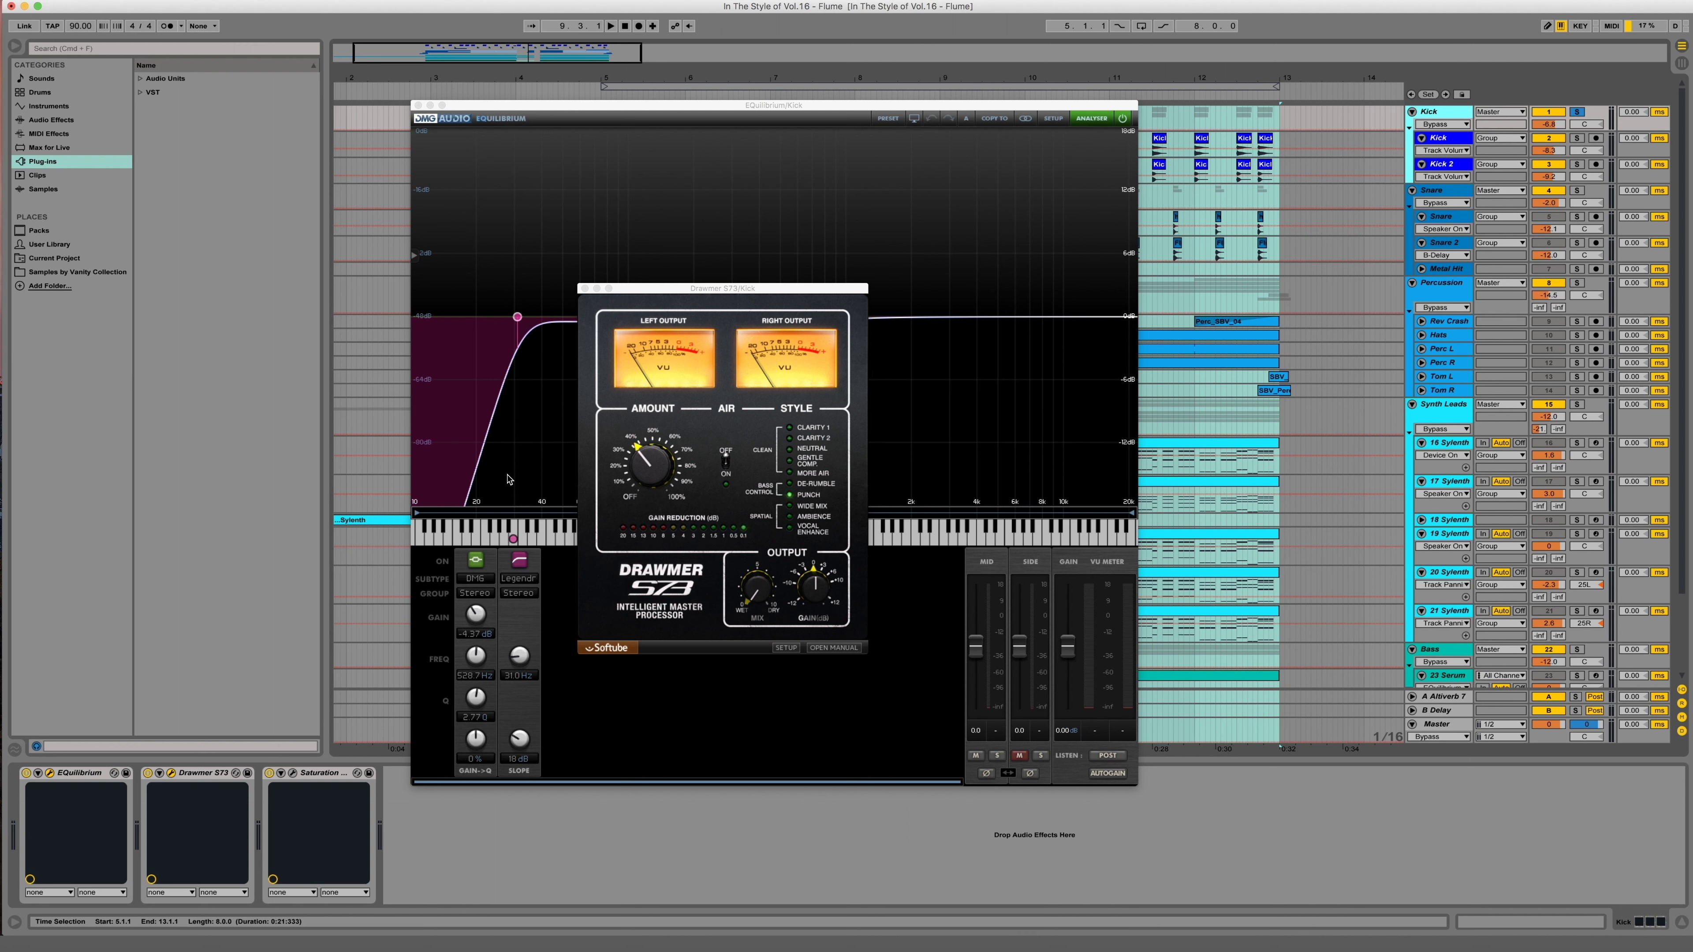
pyautogui.click(293, 773)
pyautogui.moveTo(563, 117); pyautogui.dragTo(744, 362)
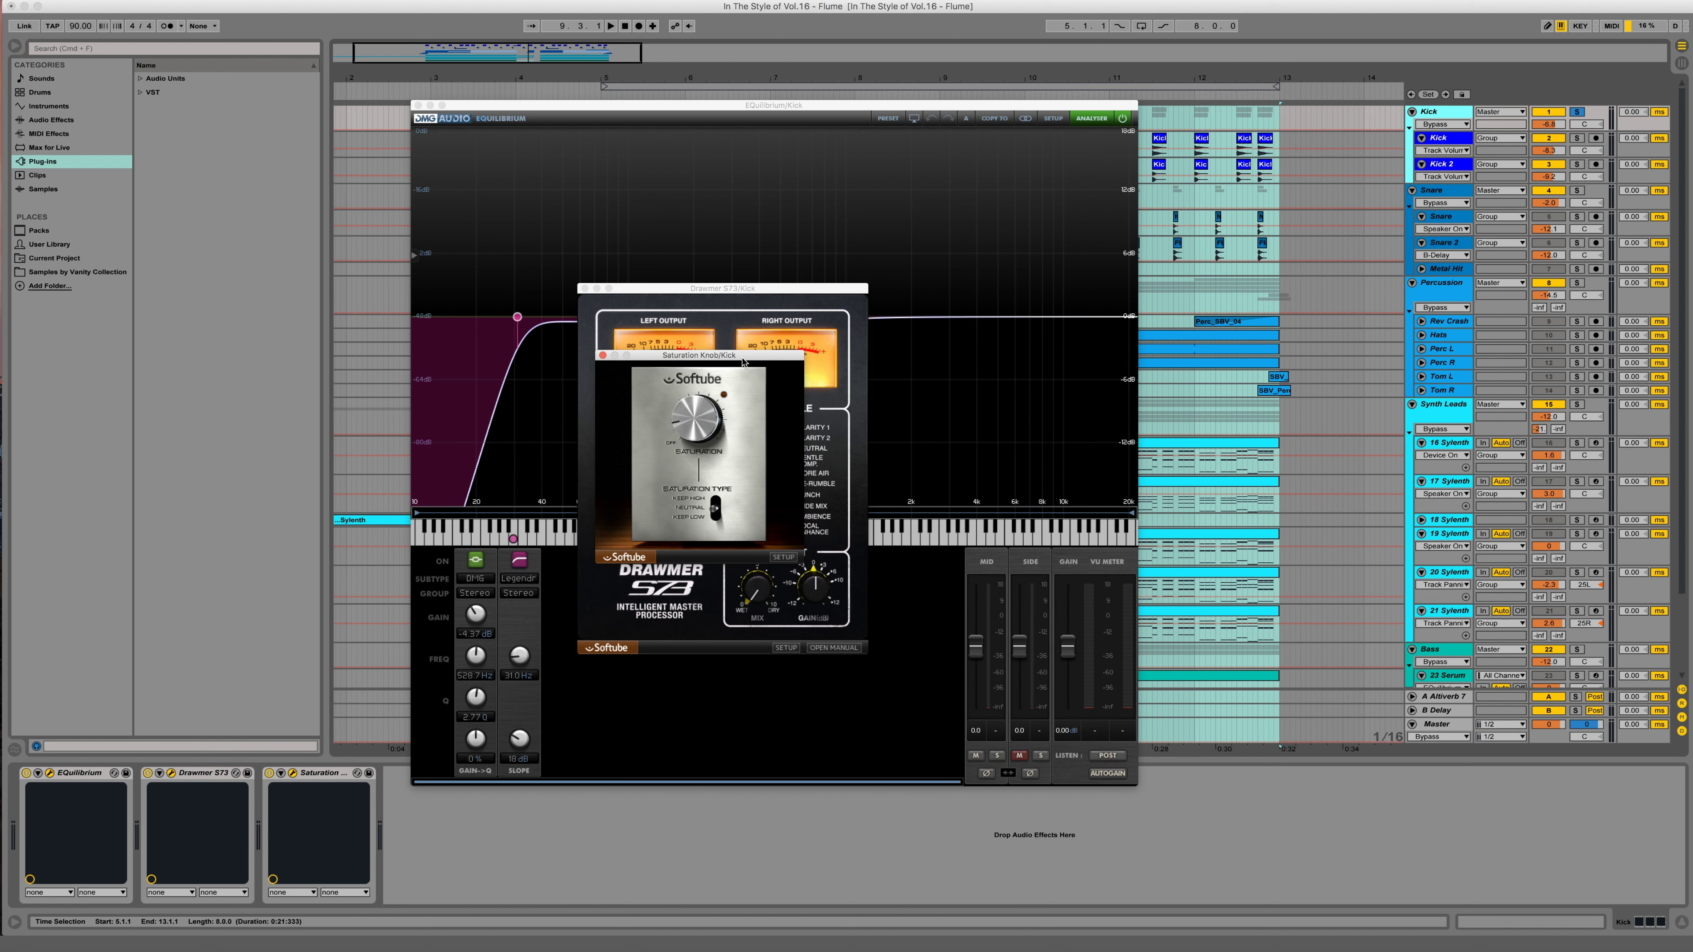
pyautogui.click(603, 355)
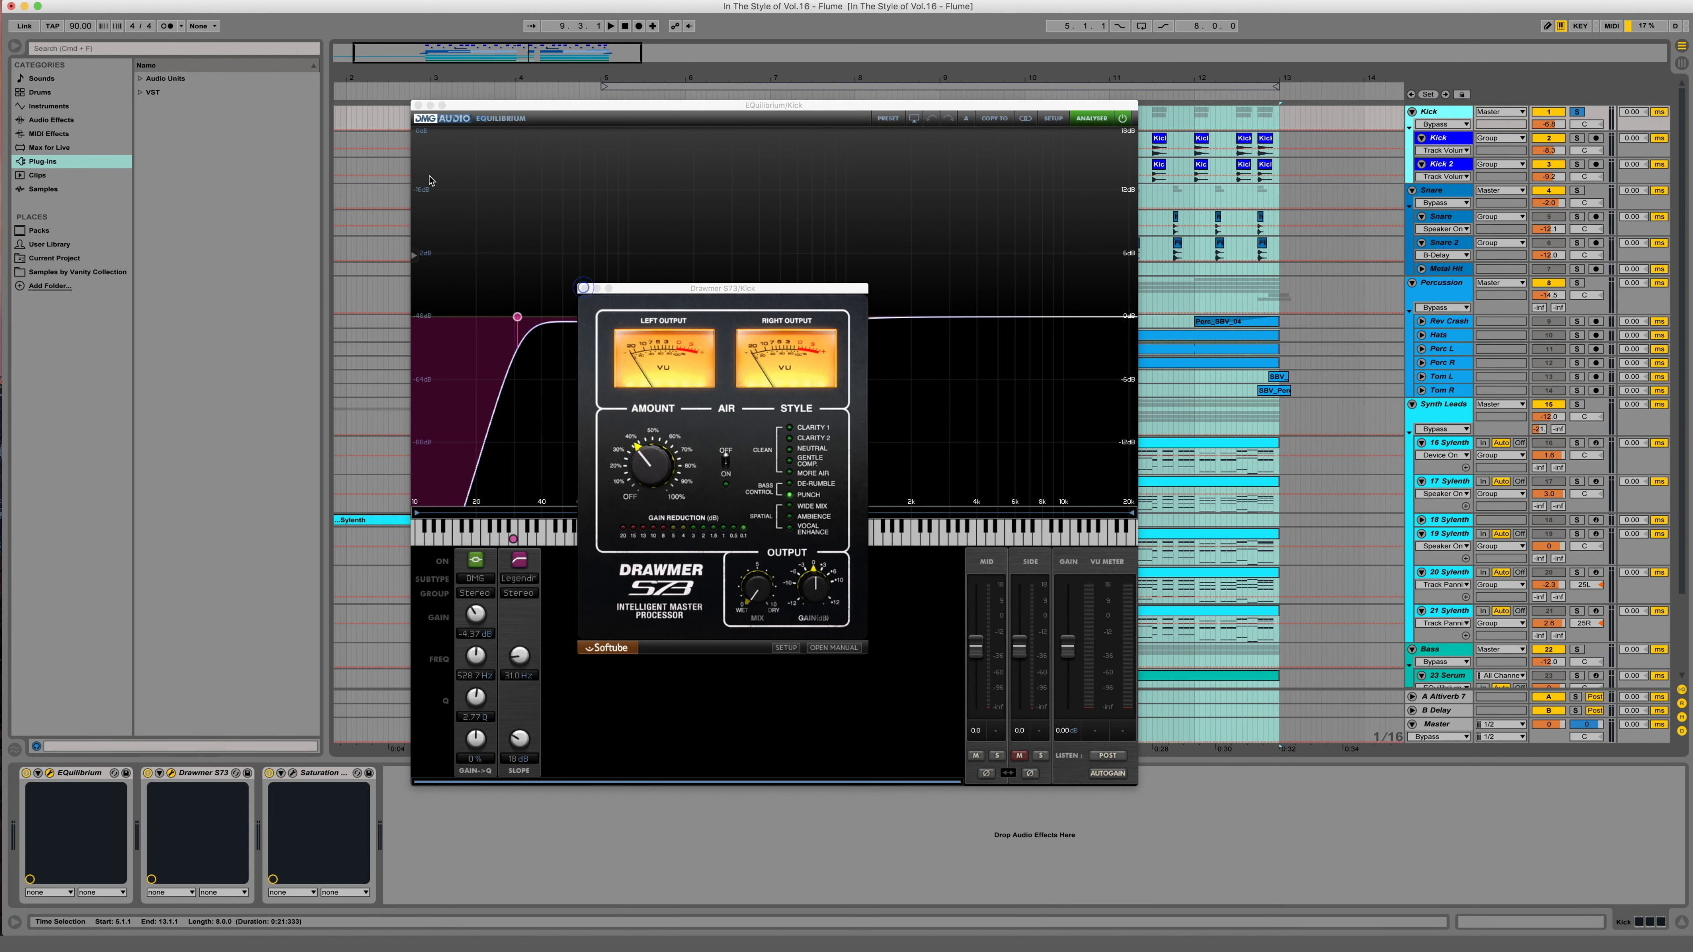
pyautogui.click(418, 104)
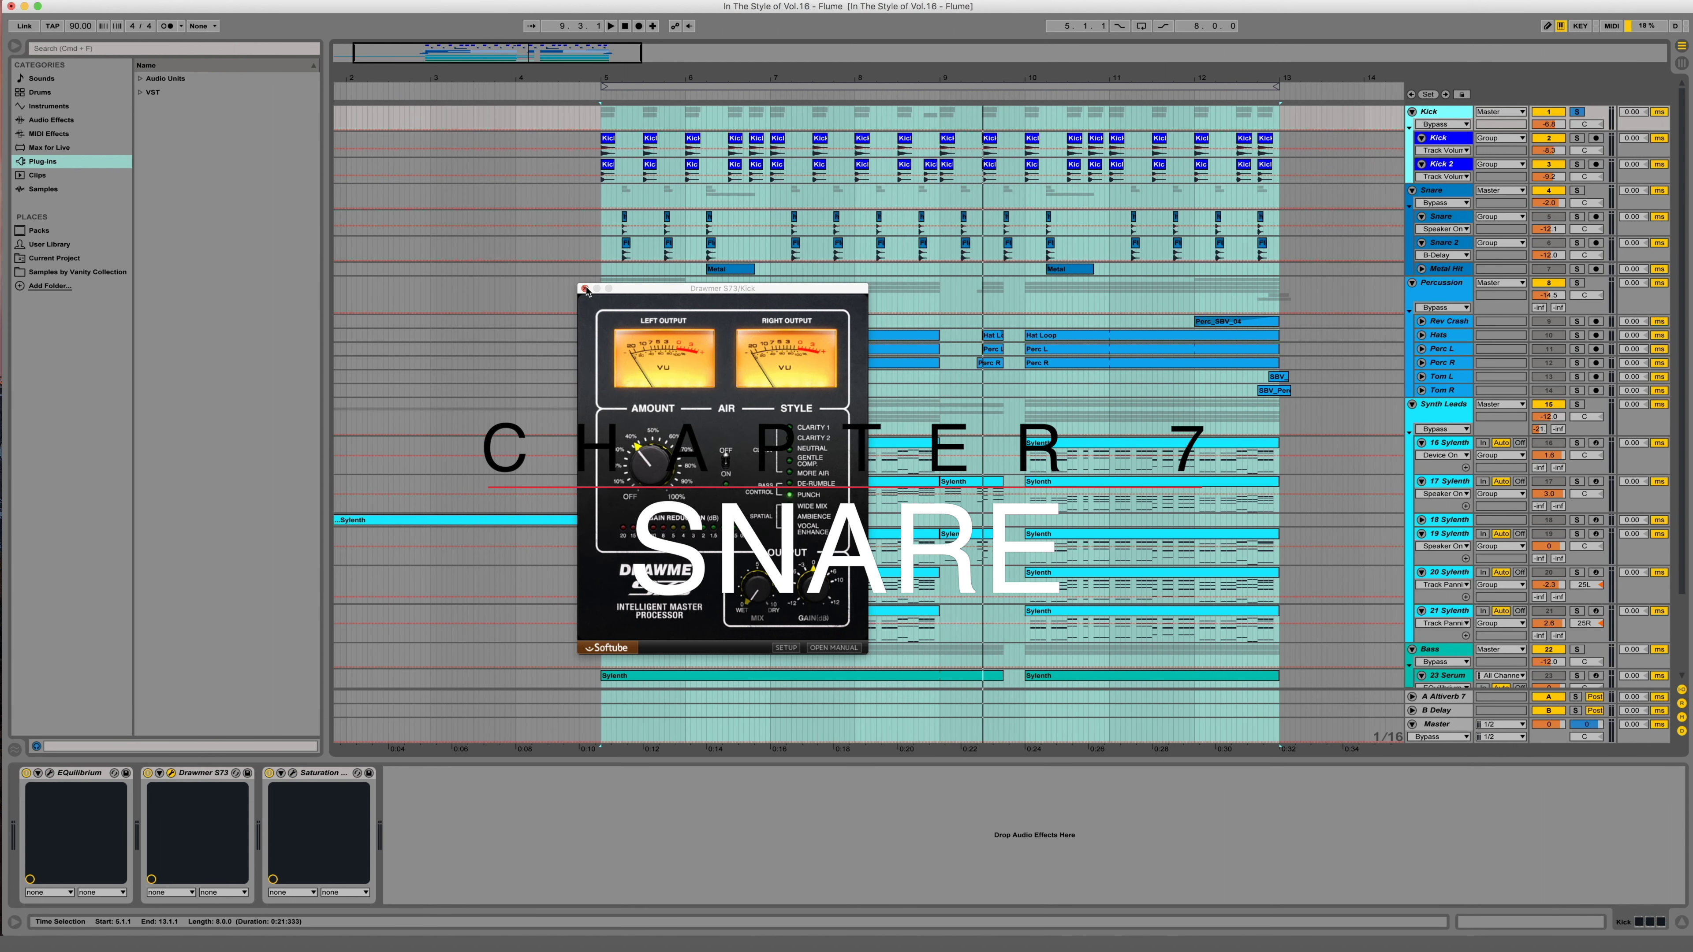
pyautogui.click(585, 289)
# - Solo only the Snare group, play the looped section, and stop playback
pyautogui.click(1577, 191)
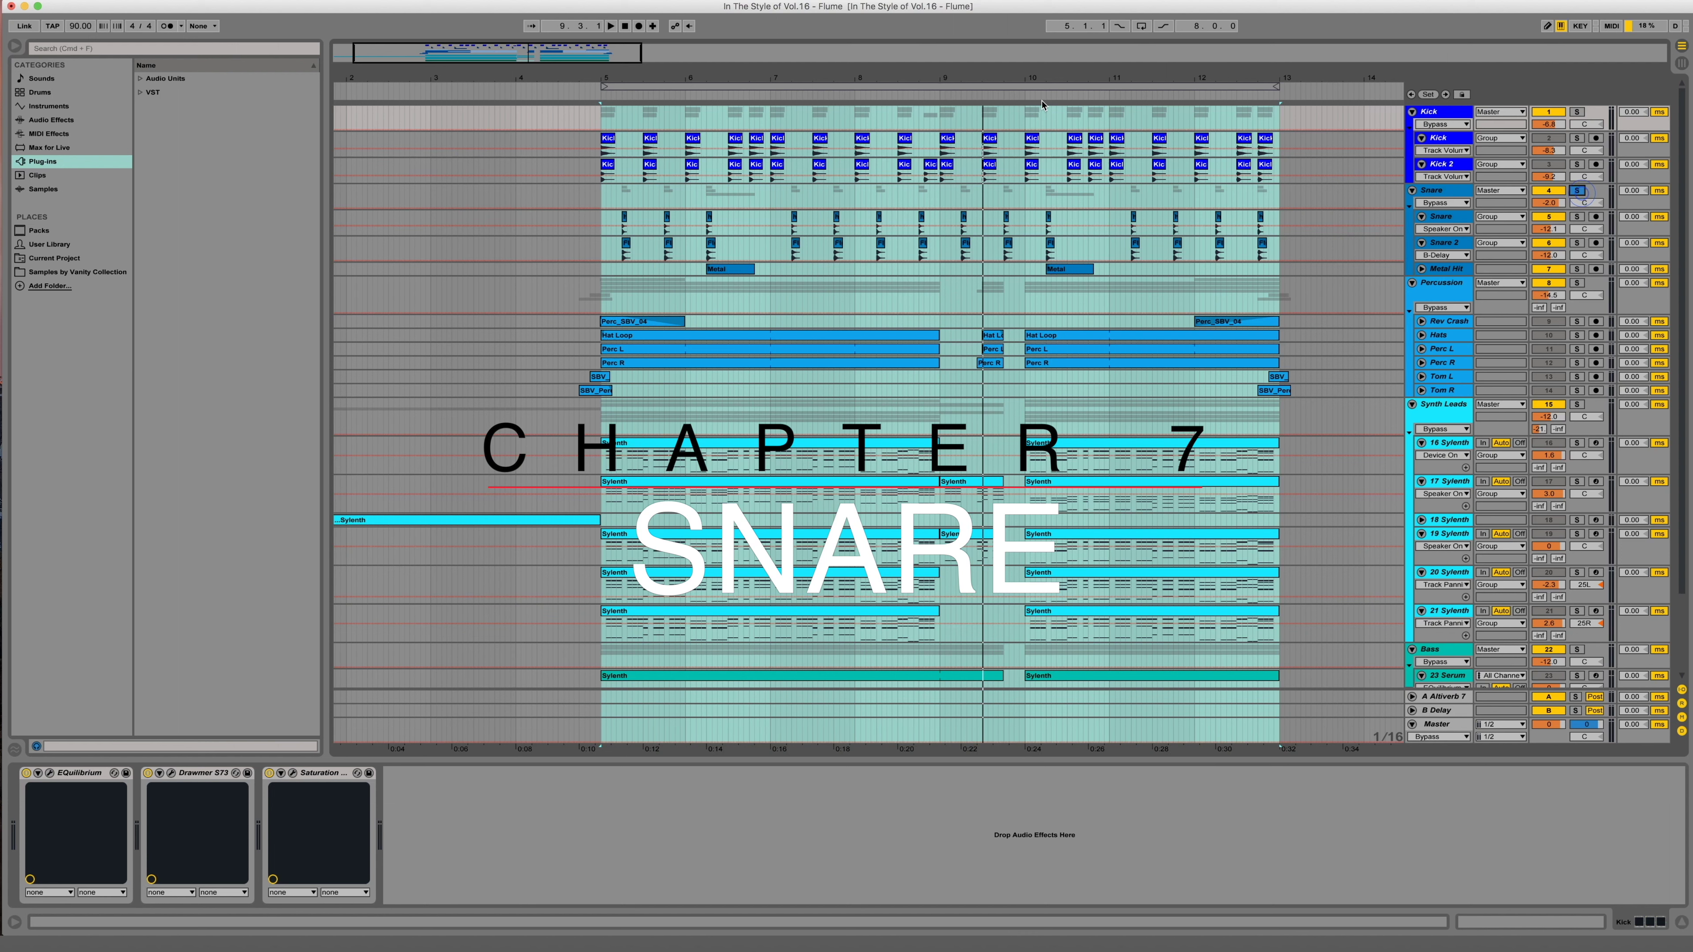
pyautogui.click(1045, 92)
pyautogui.press('space')
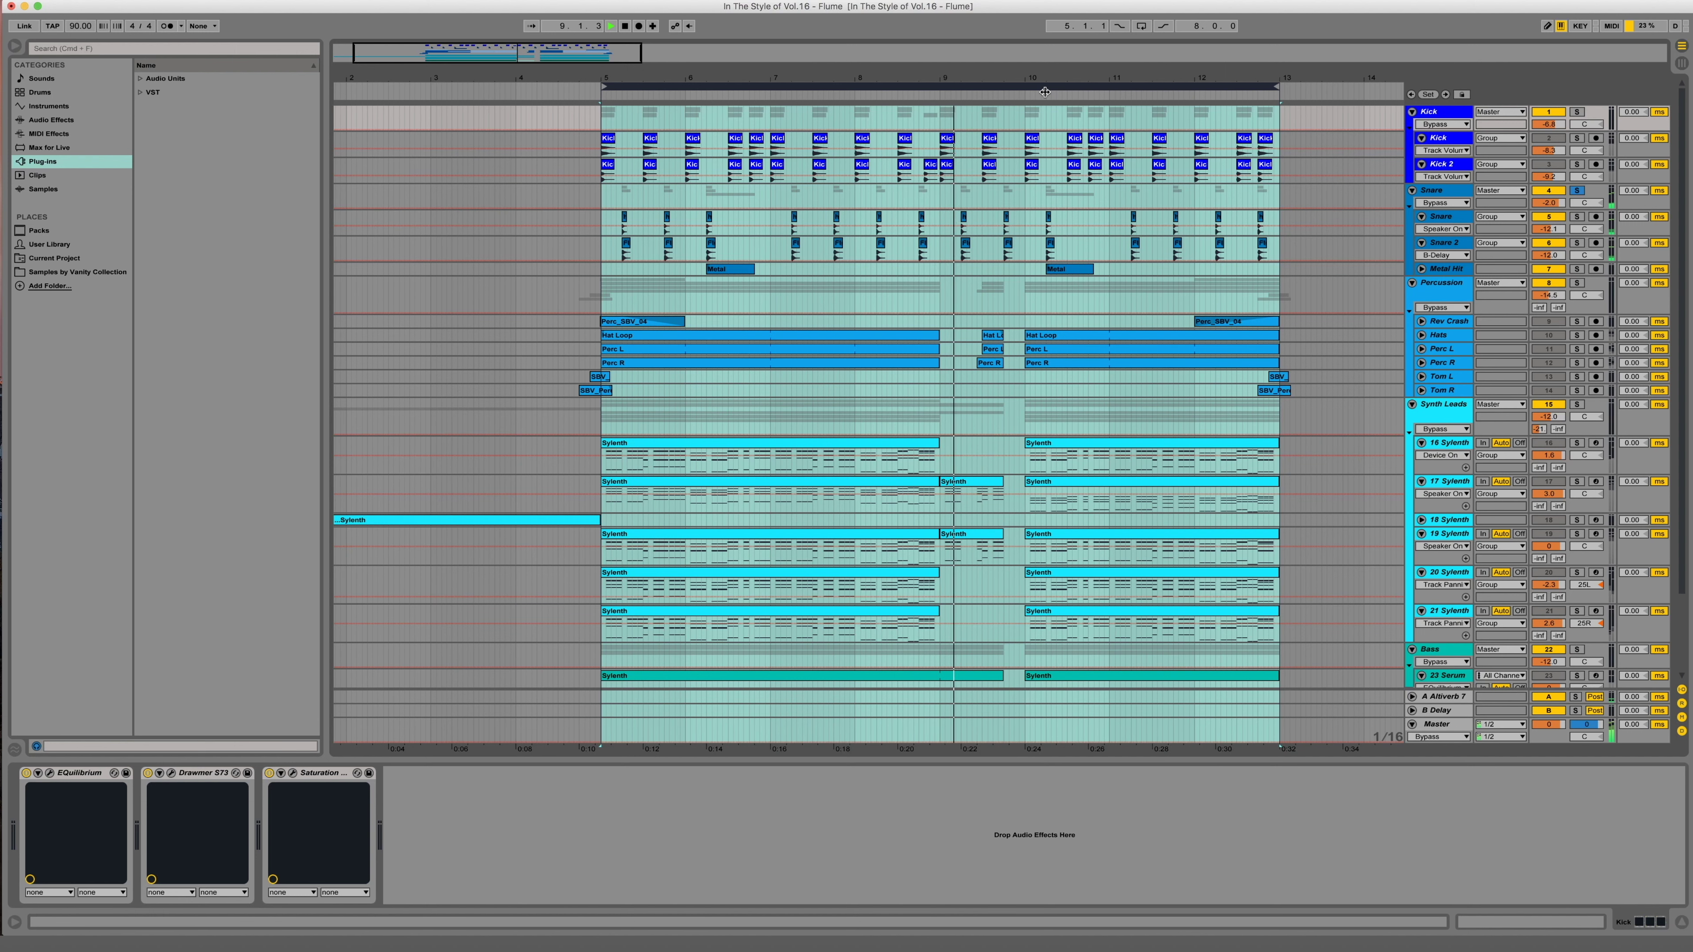
pyautogui.press('space')
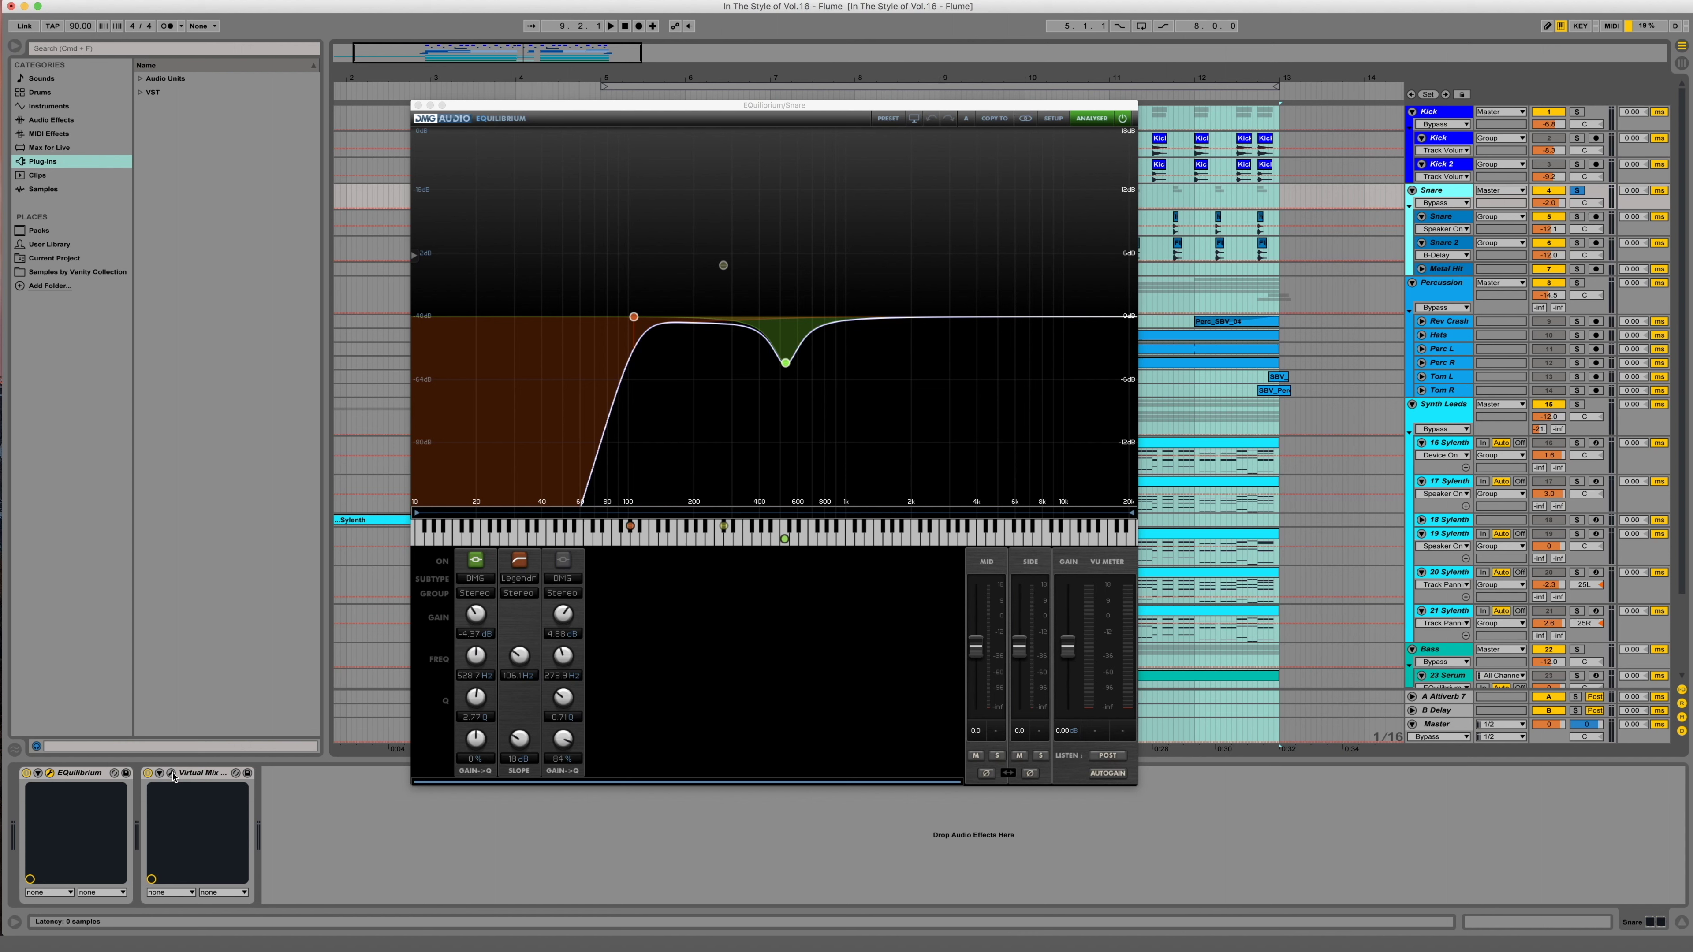
# - Examine the Snare group's Virtual Mix Rack settings, and close it together with the group's EQuilibrium window
pyautogui.click(172, 773)
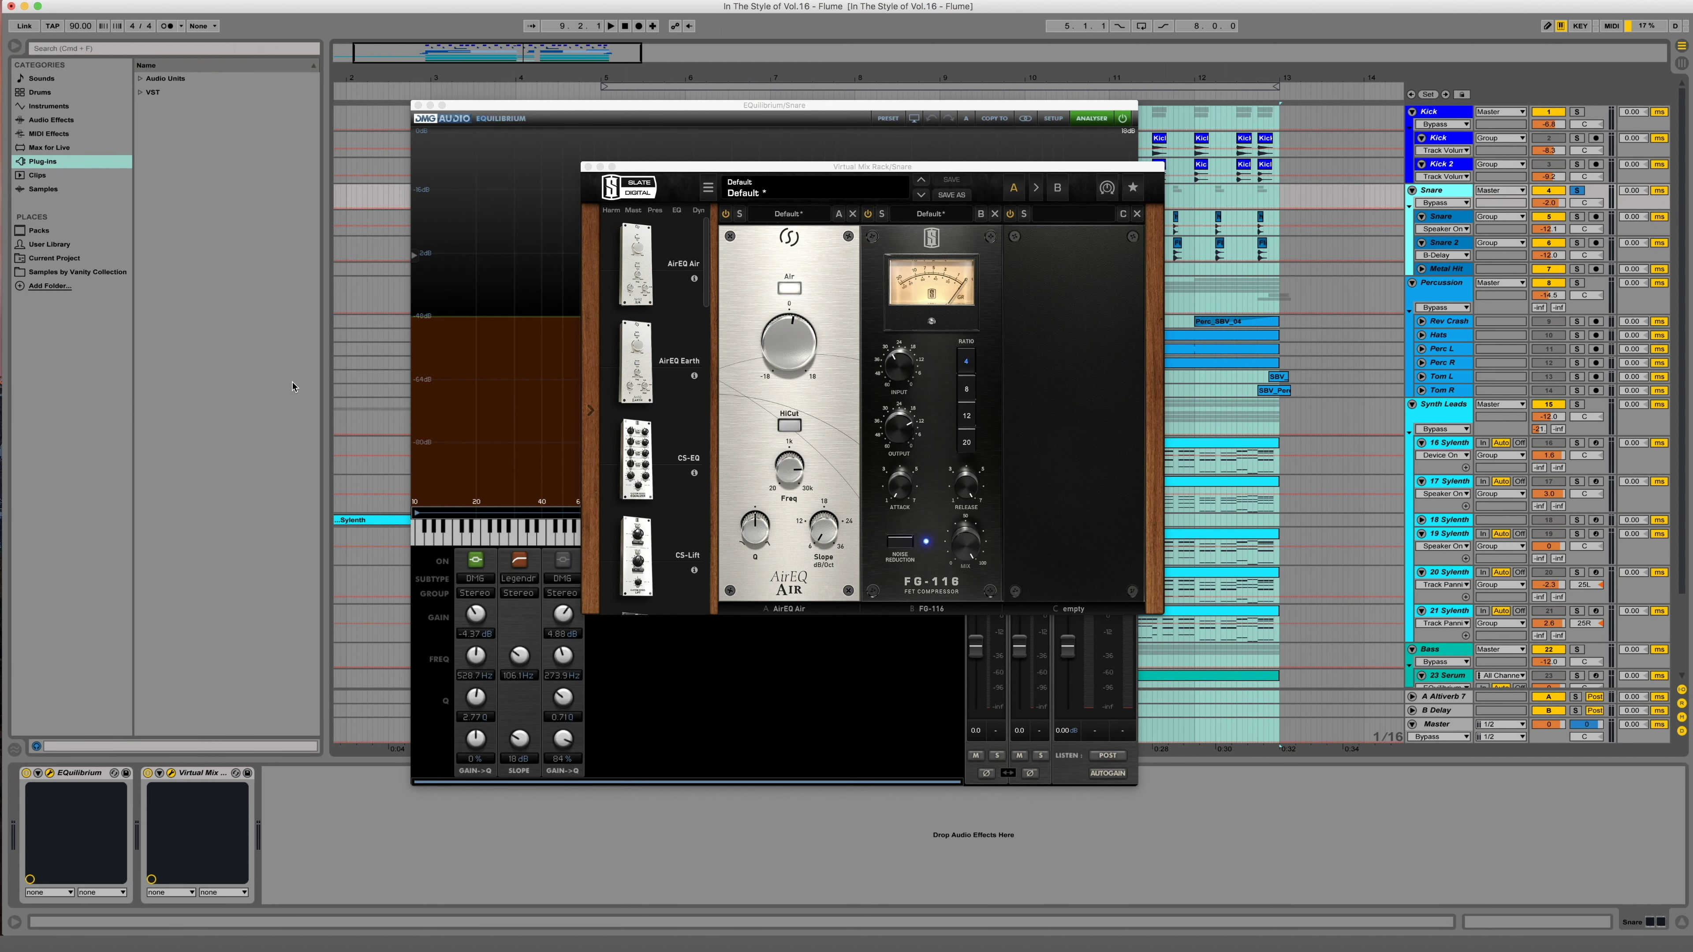
pyautogui.click(586, 167)
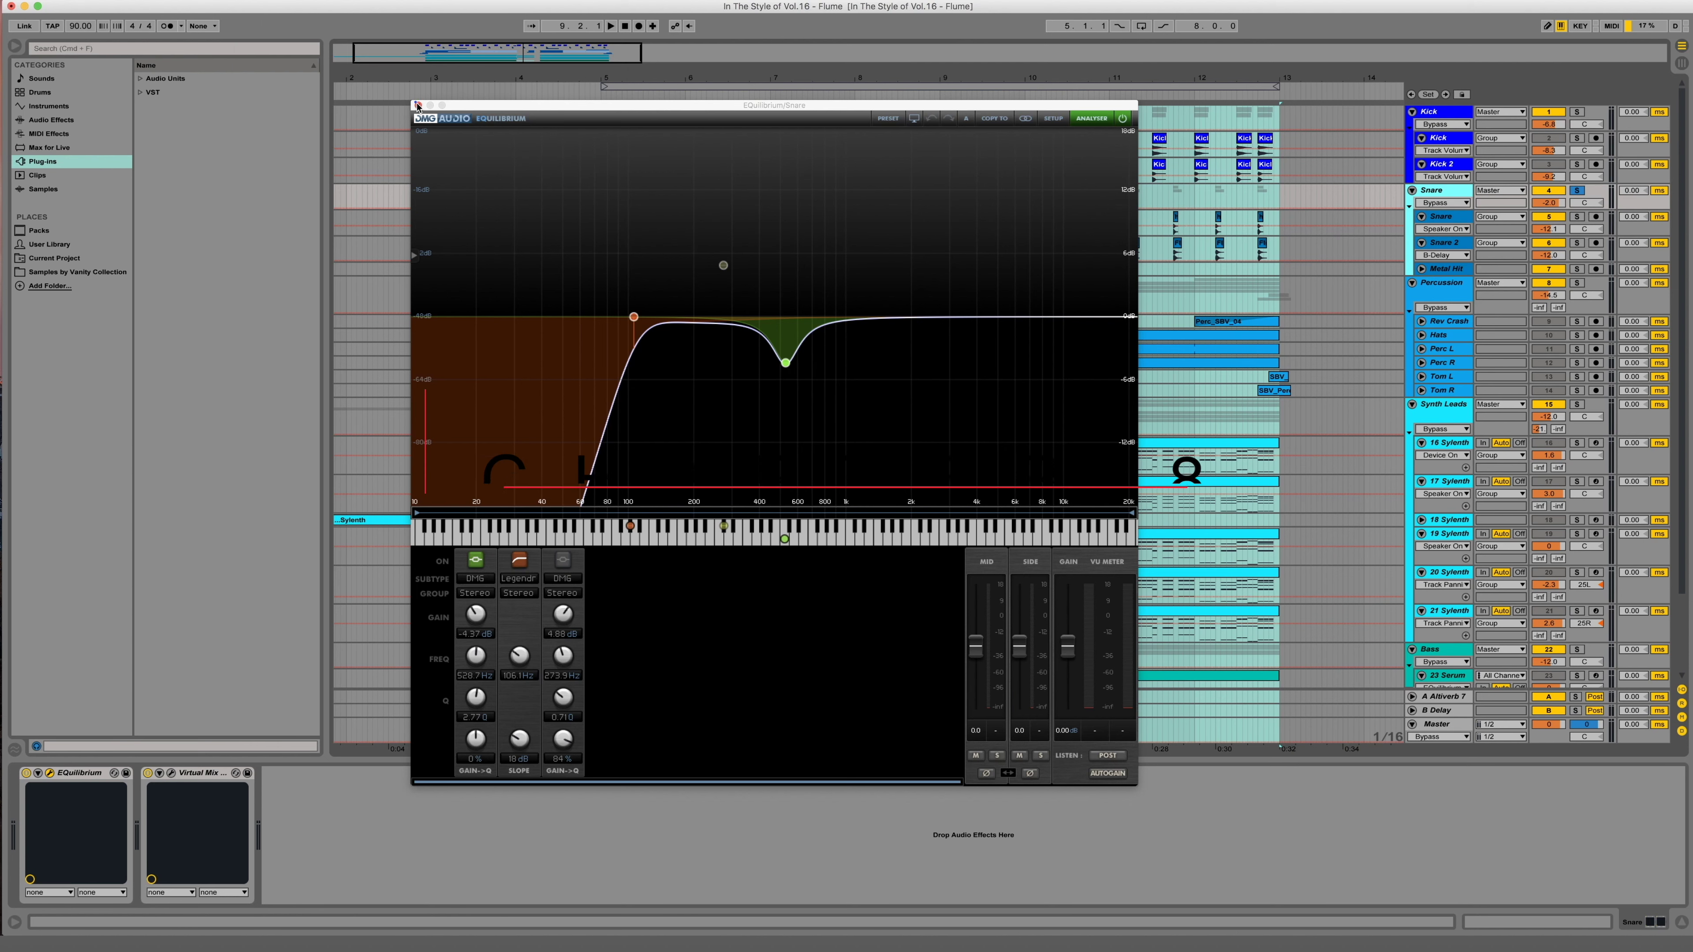
pyautogui.click(417, 106)
# - Solo only the Percussion group, play the looped section while displaying that group's effects chain, and stop playback
pyautogui.click(1577, 283)
pyautogui.press('space')
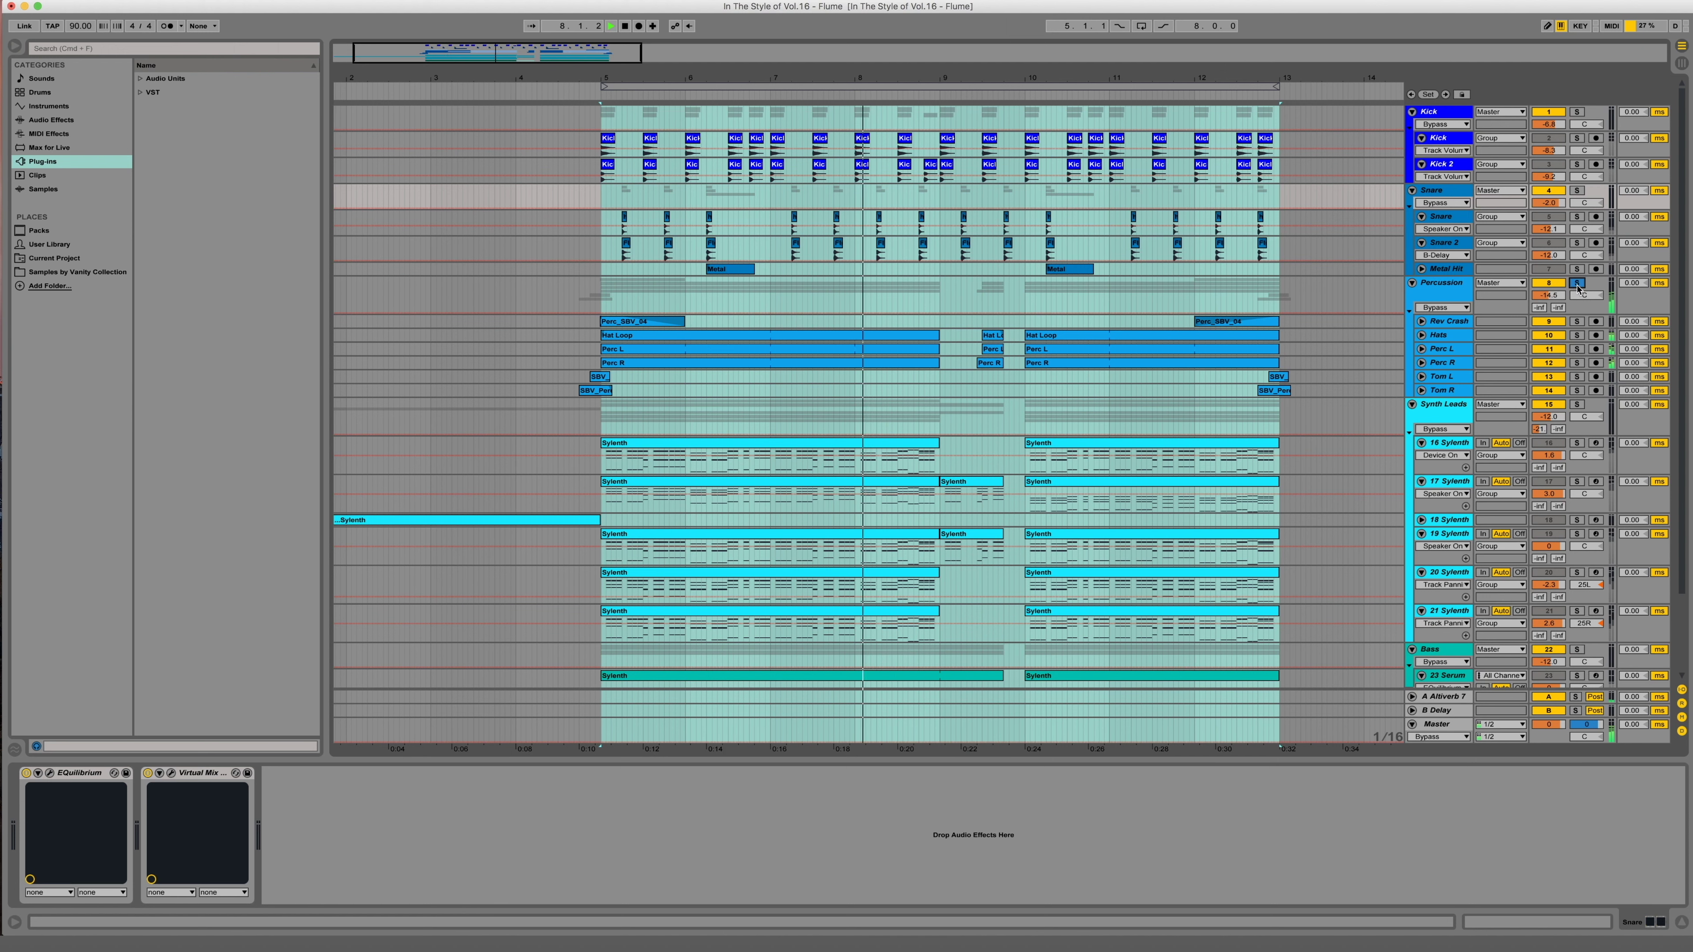
pyautogui.click(1577, 285)
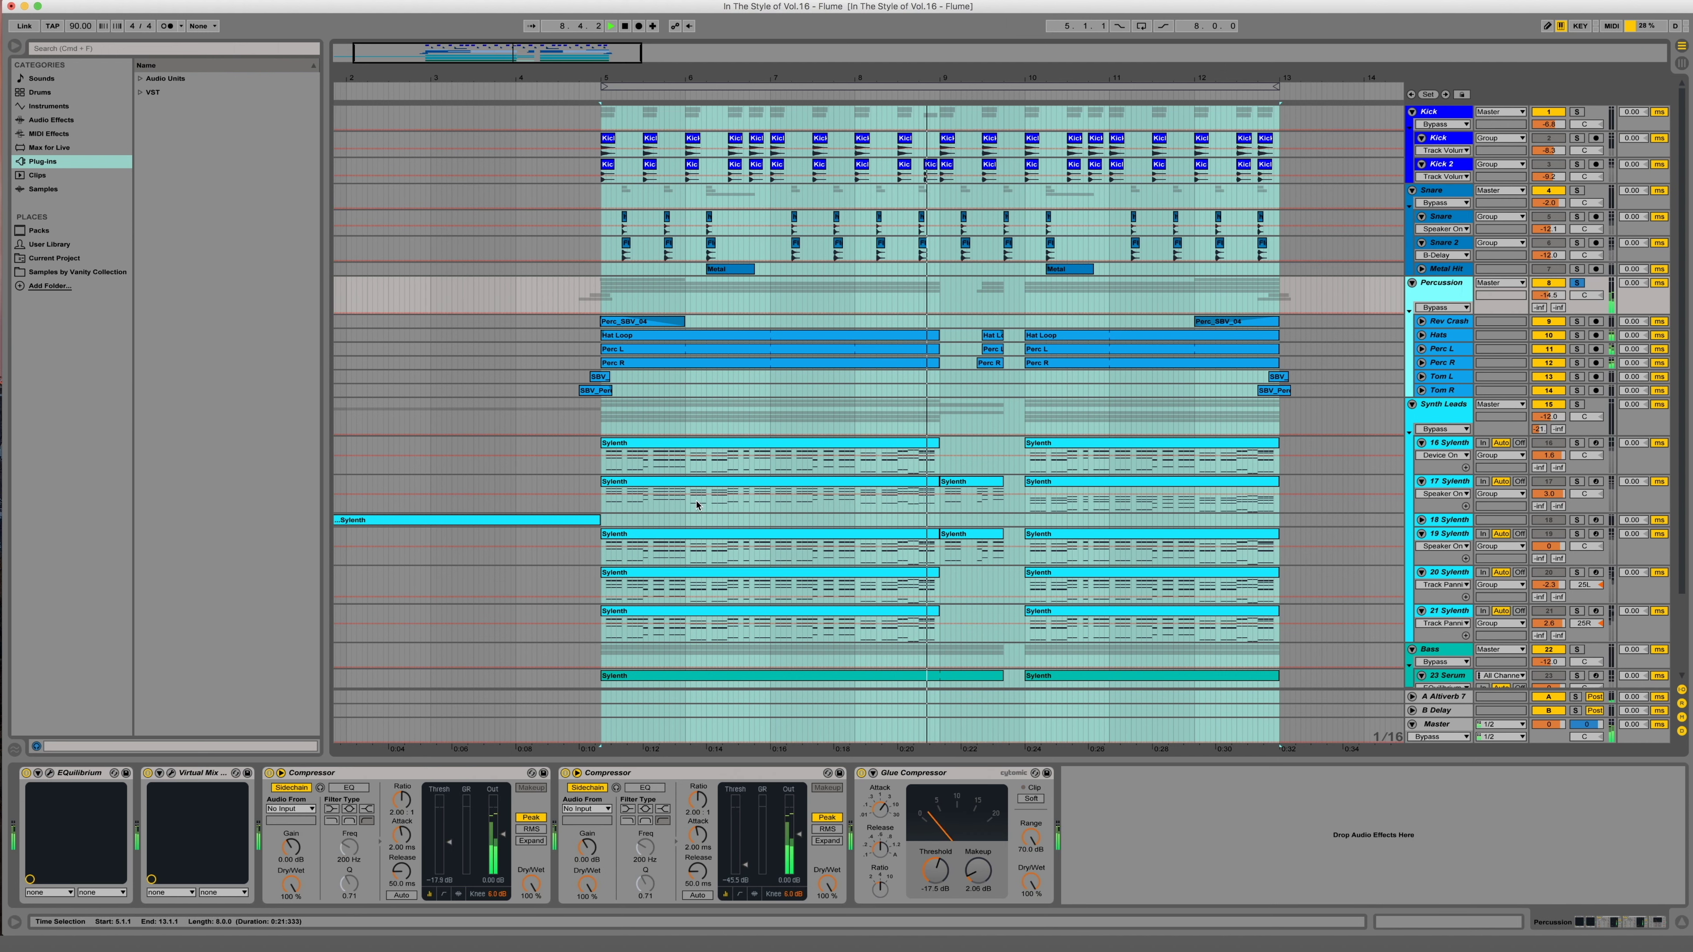
pyautogui.press('space')
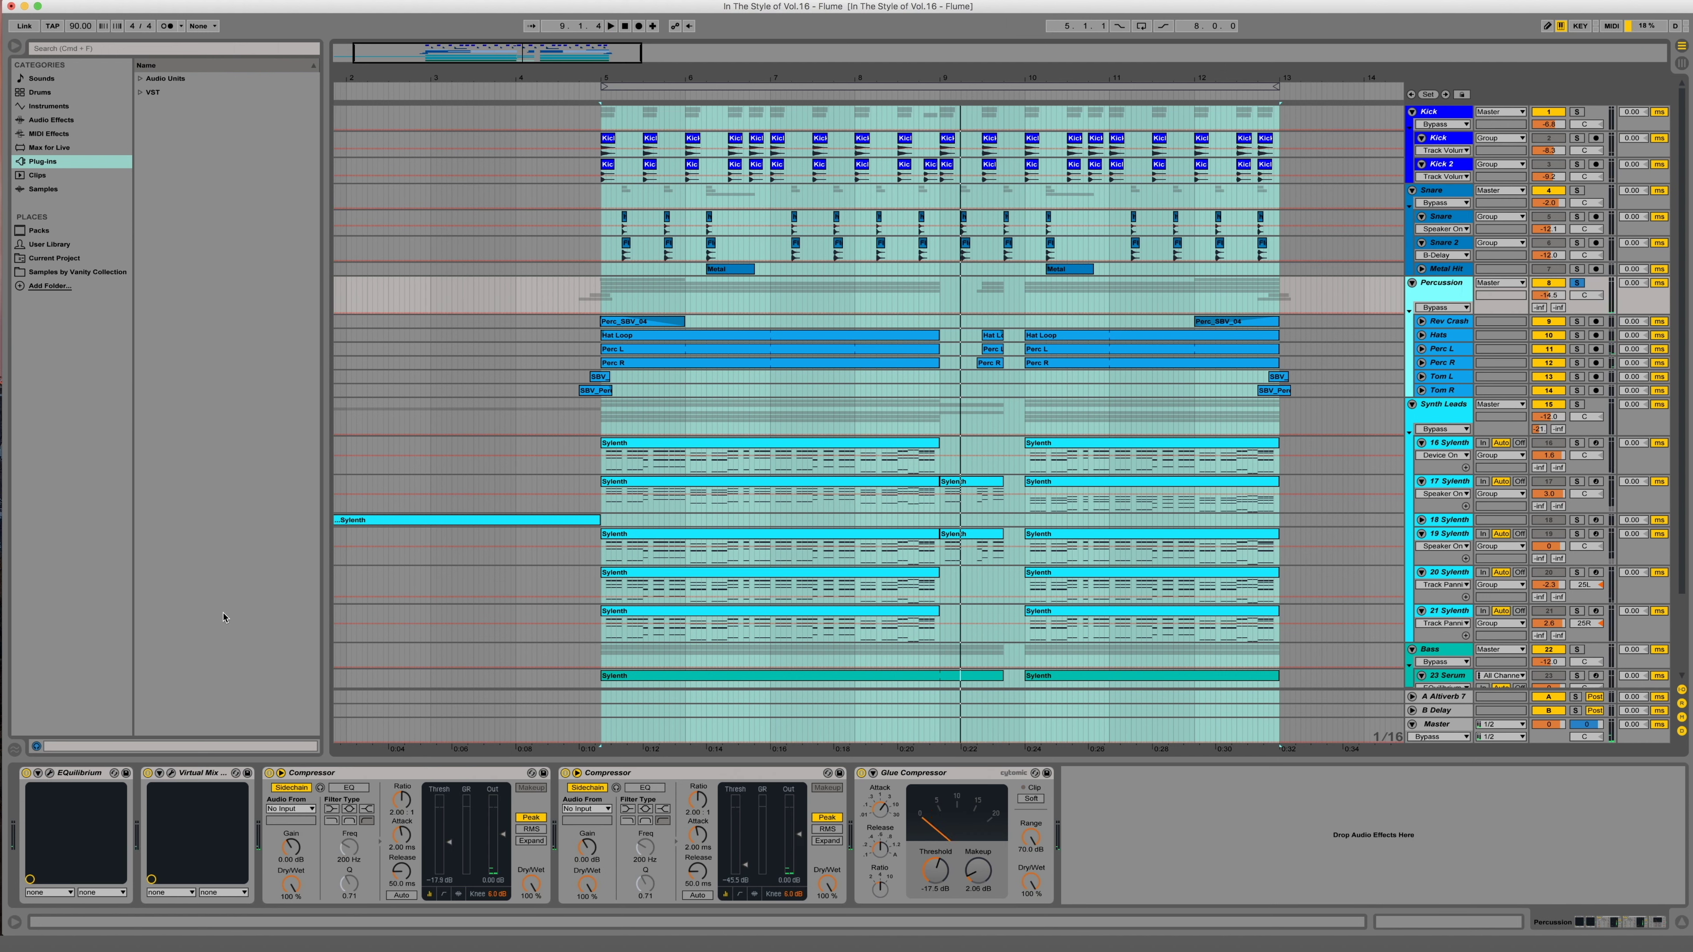
# - Examine the Percussion group's EQuilibrium and Virtual Mix Rack settings, closing both windows when done
pyautogui.click(50, 772)
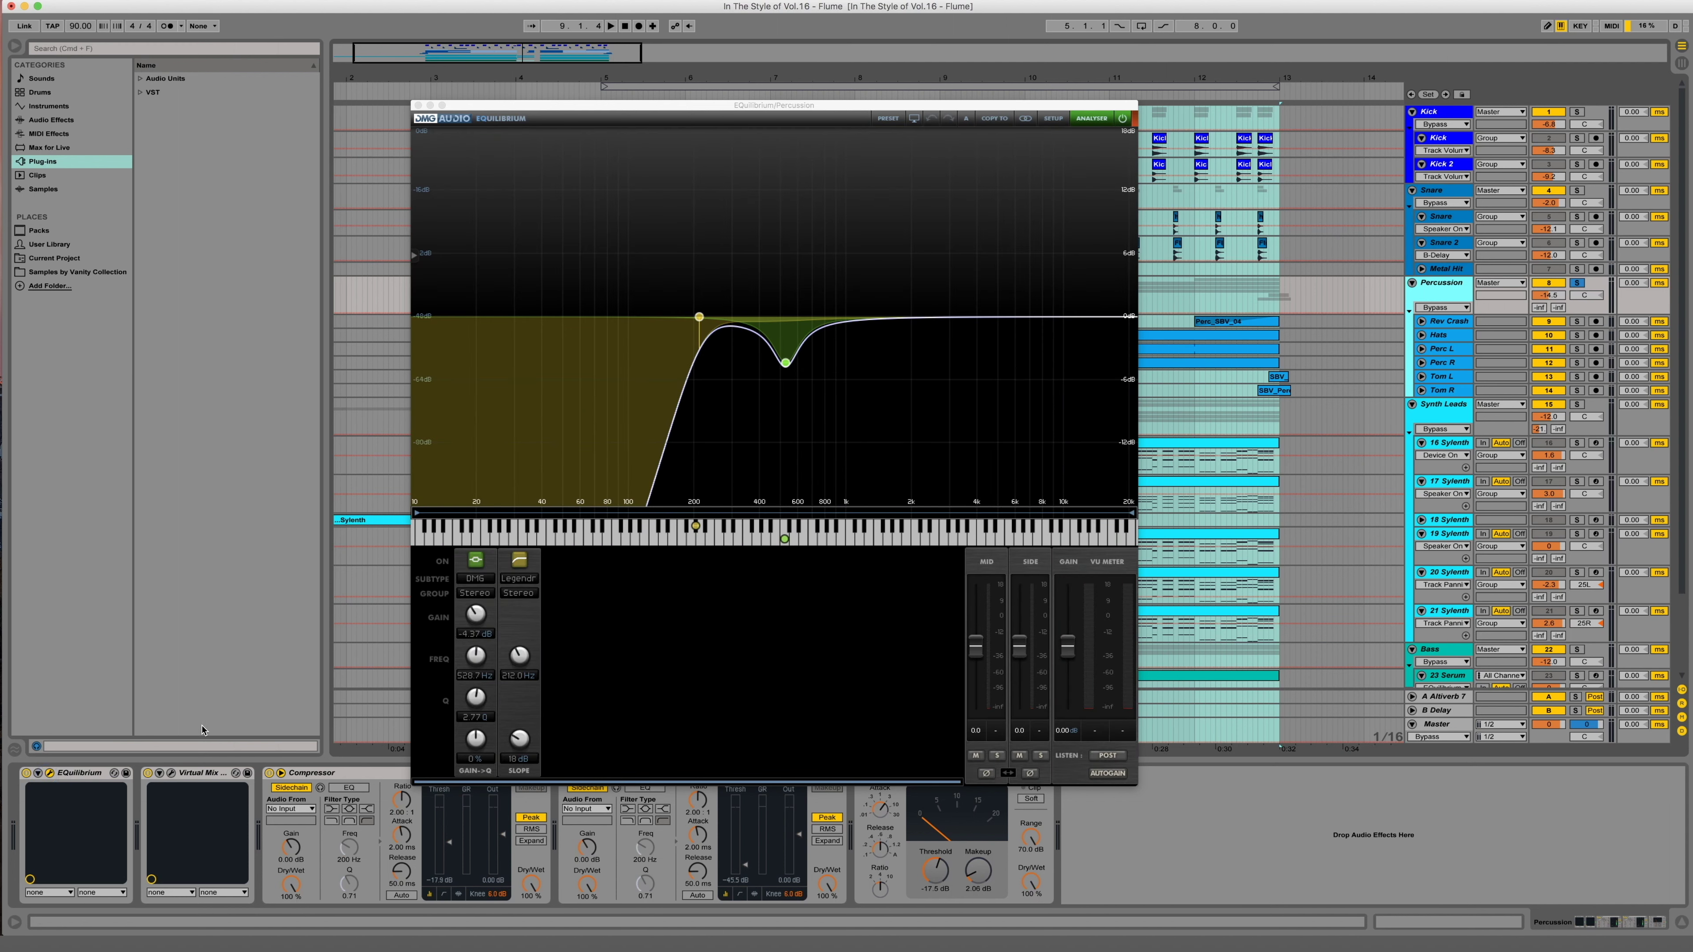
pyautogui.click(172, 775)
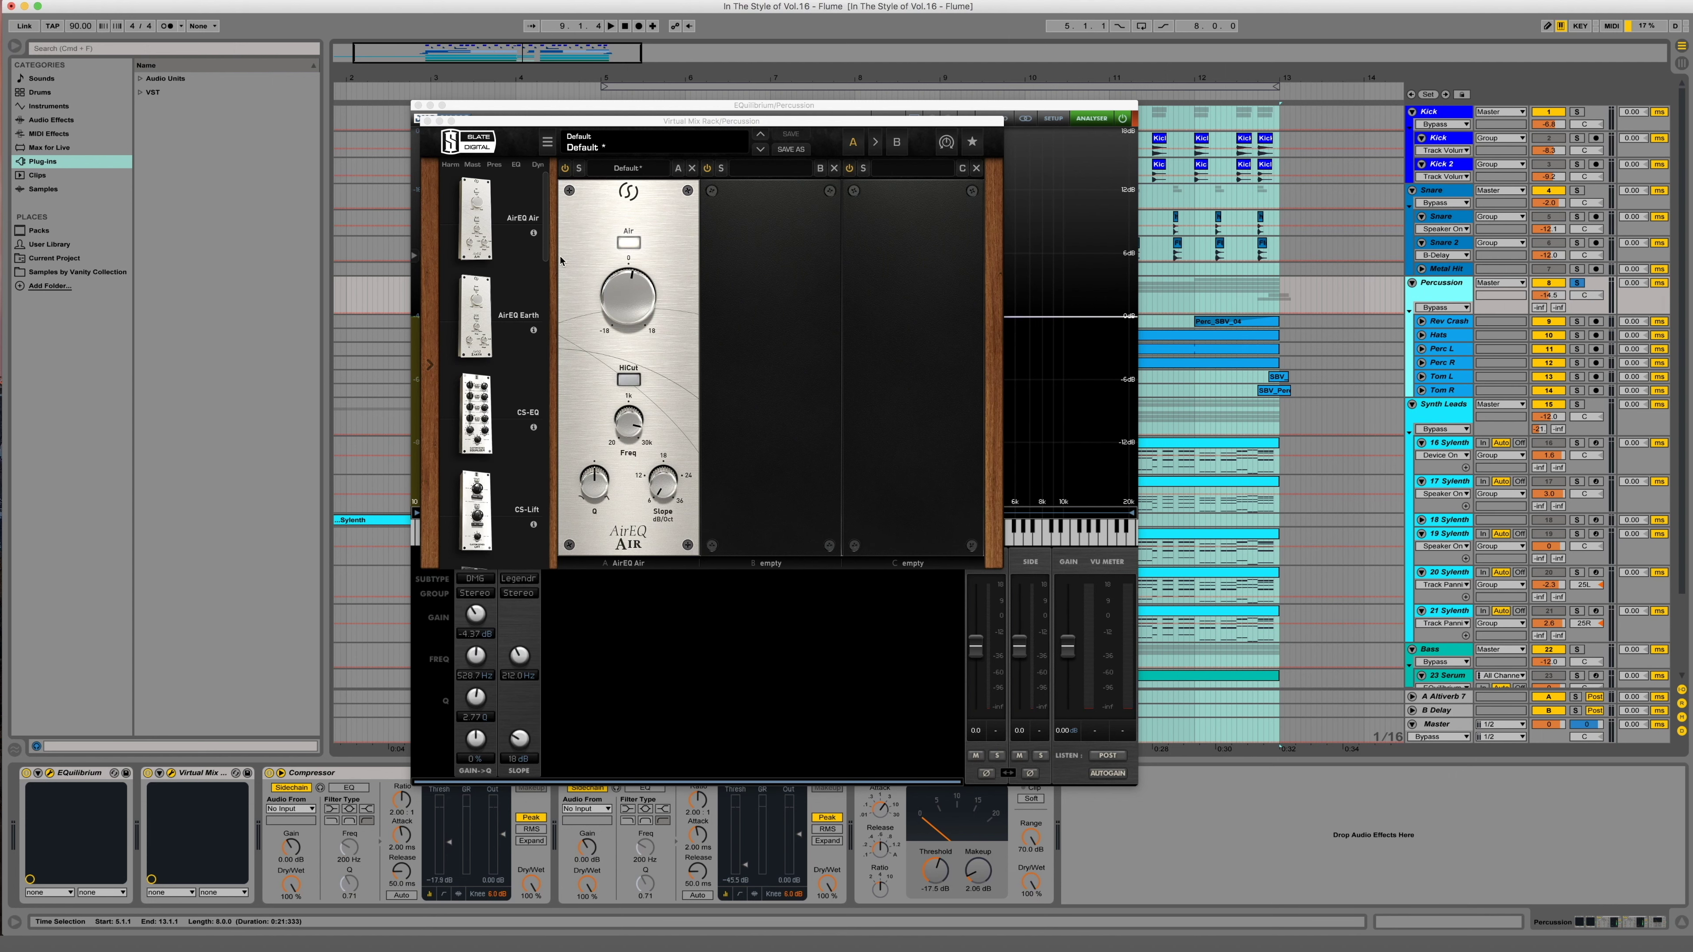
pyautogui.click(418, 121)
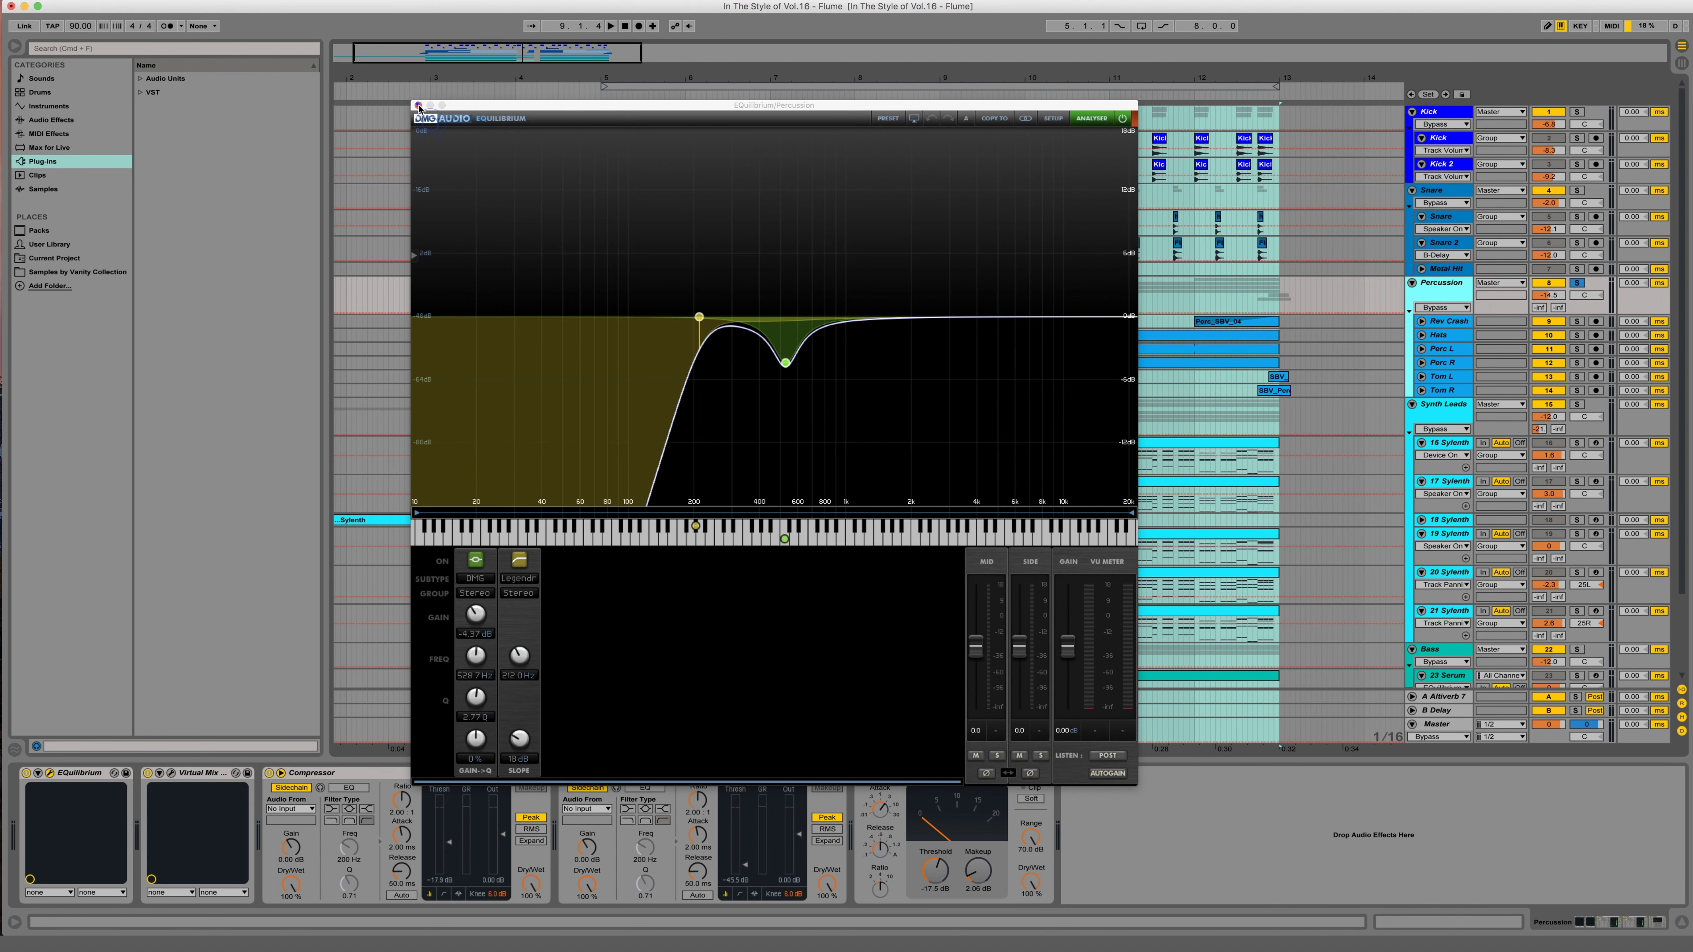
pyautogui.click(417, 105)
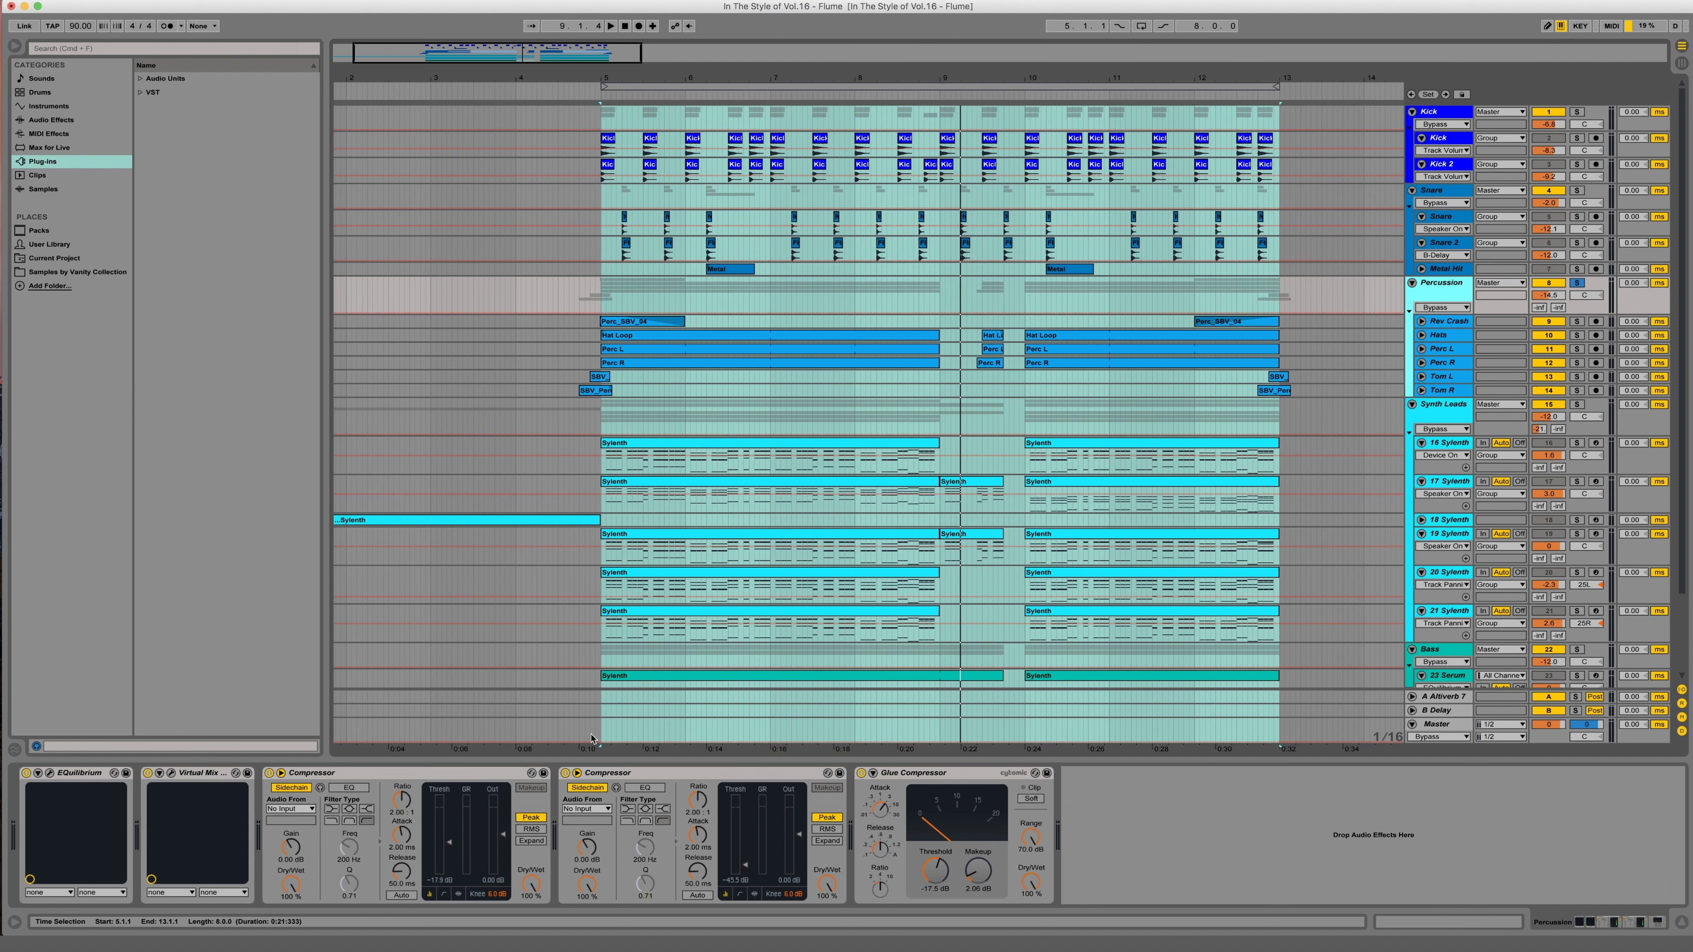
# - Hide the plug-in windows, solo only the Bass group, play the looped section, and stop playback
pyautogui.press('super+alt+p')
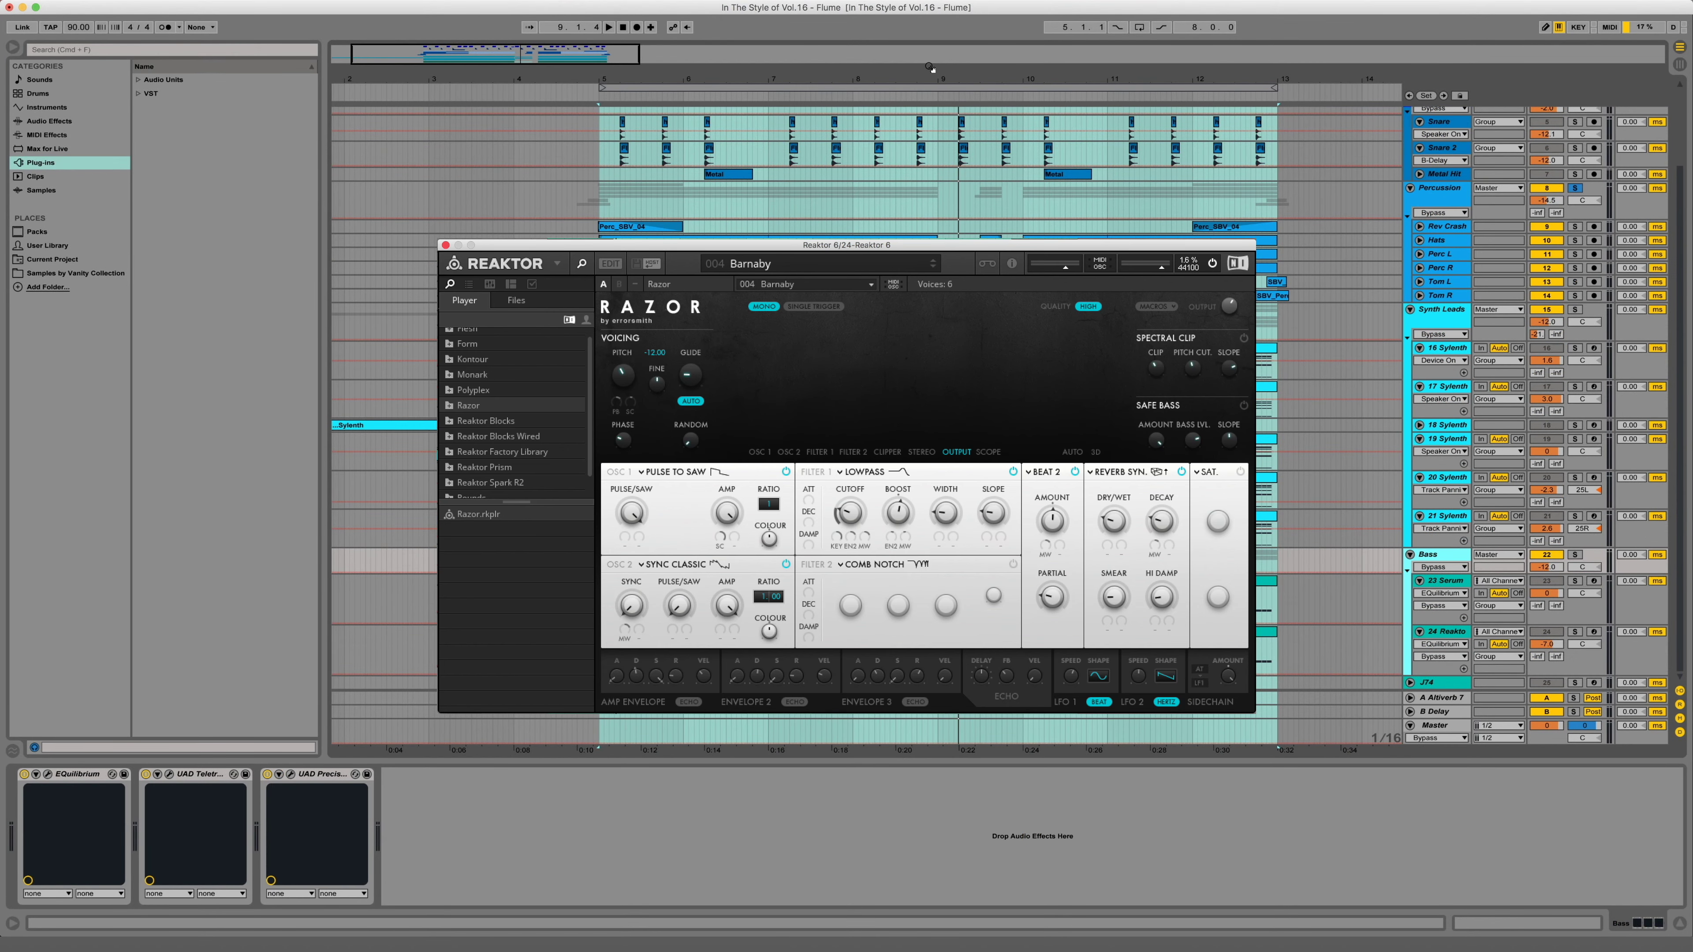
pyautogui.click(1433, 554)
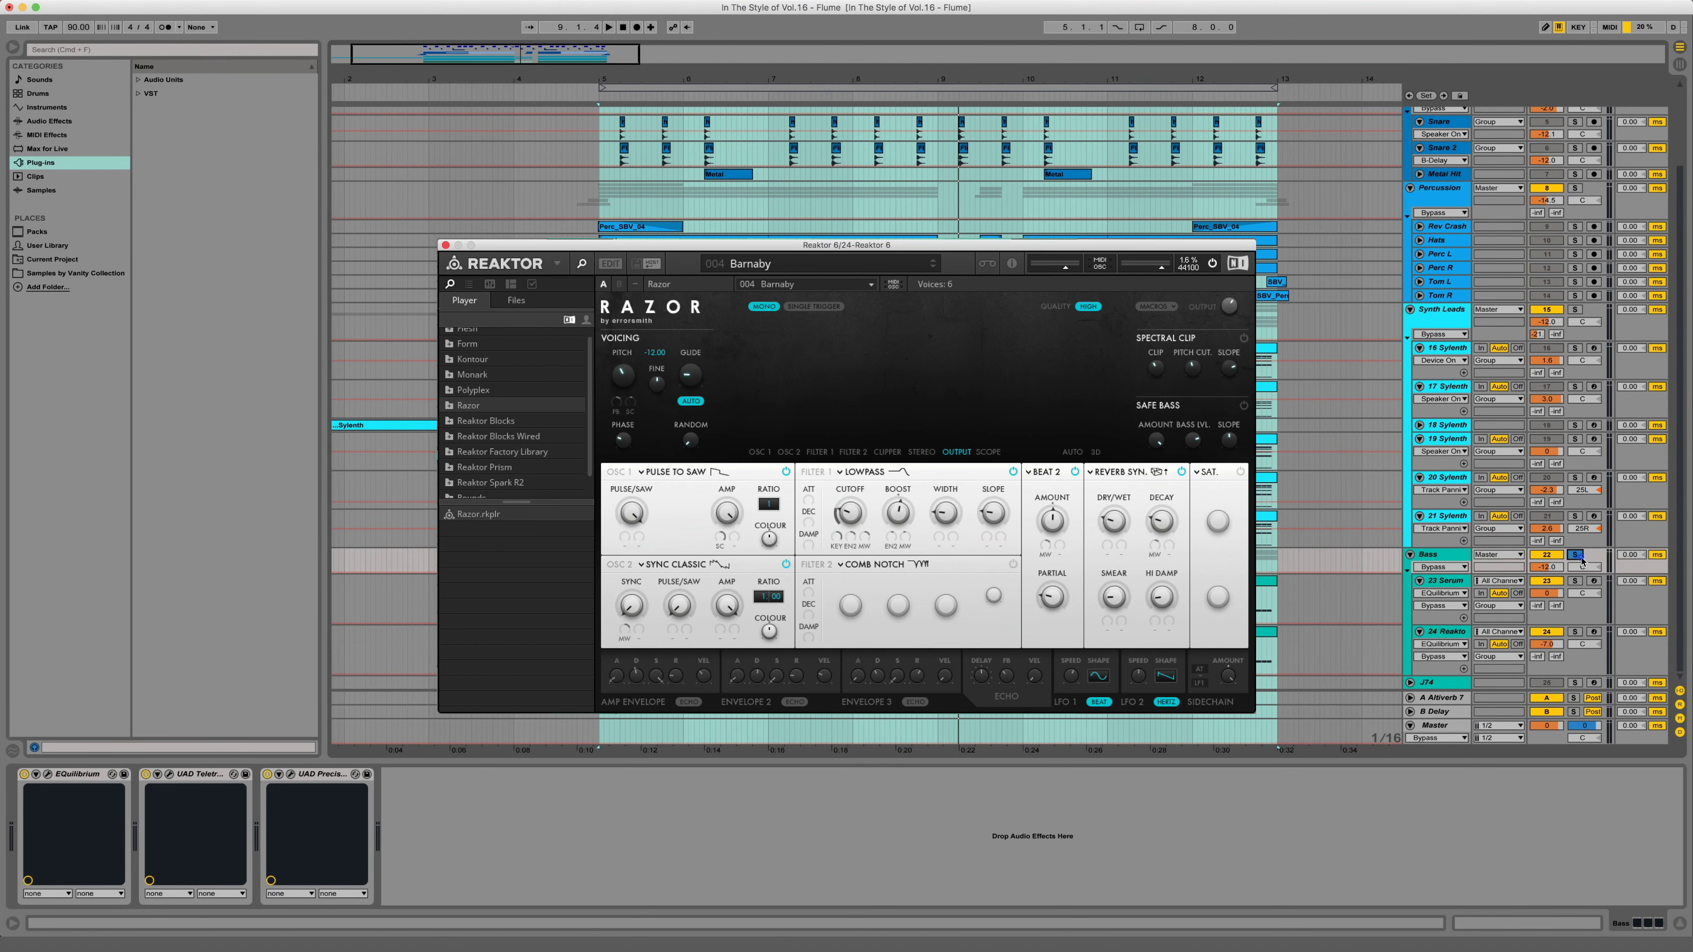
pyautogui.click(1574, 555)
pyautogui.click(780, 91)
pyautogui.press('space')
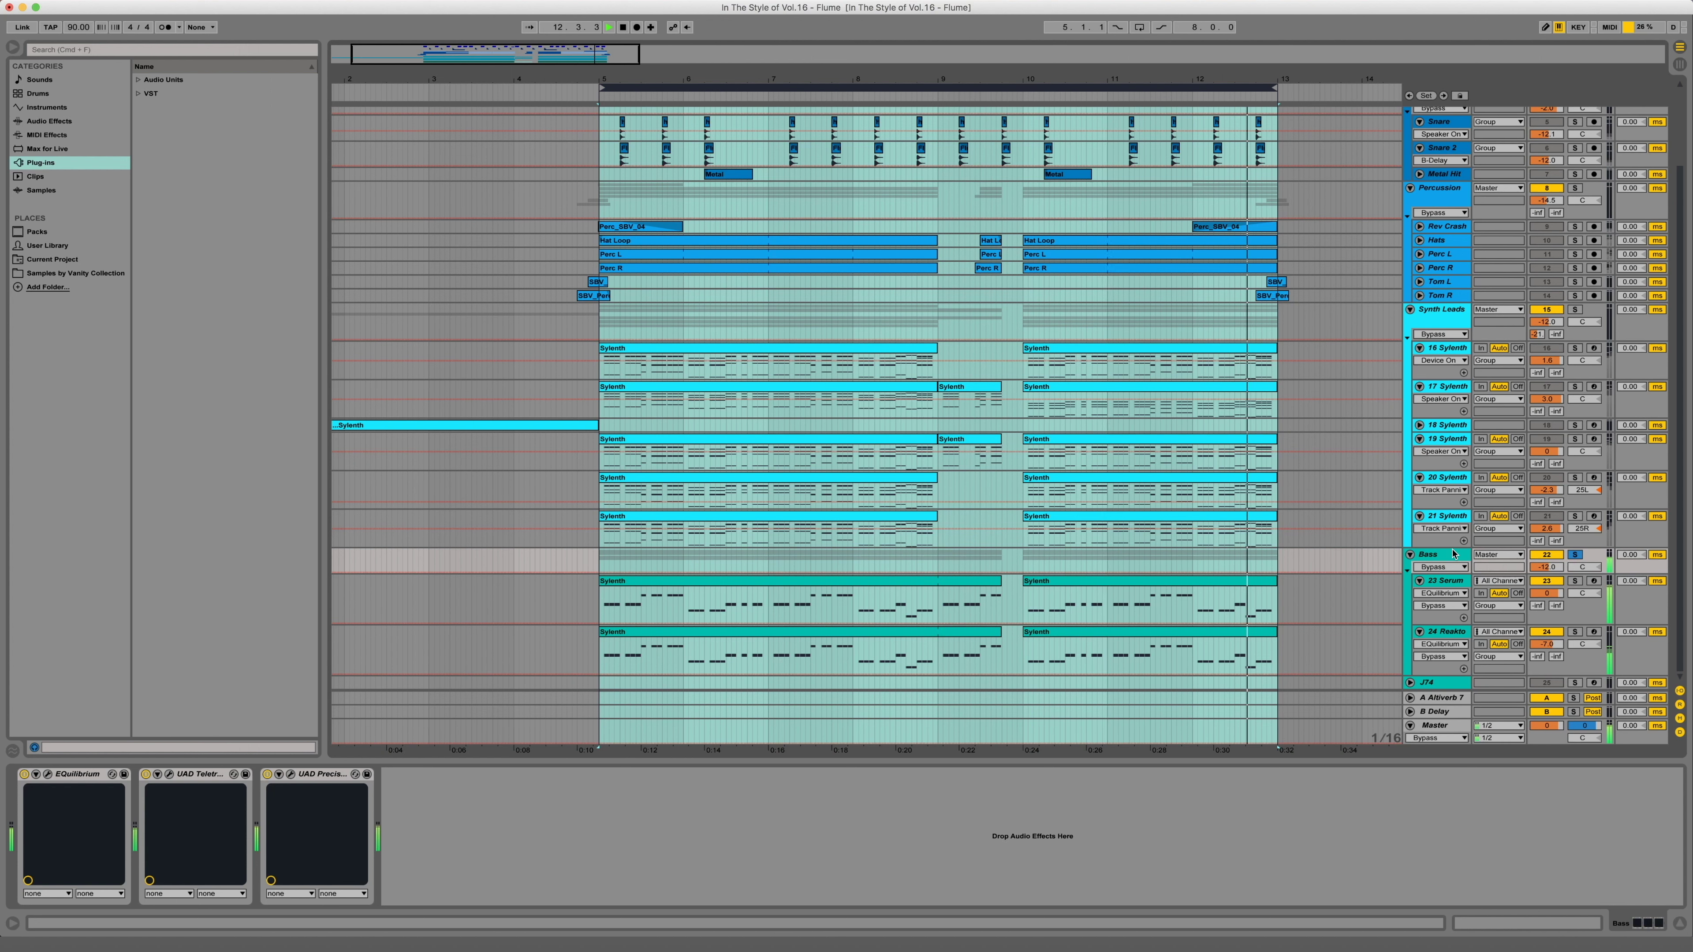
pyautogui.press('space')
# - Examine the EQuilibrium low-pass curve on the 23 Serum bass track, and close its window
pyautogui.click(1445, 581)
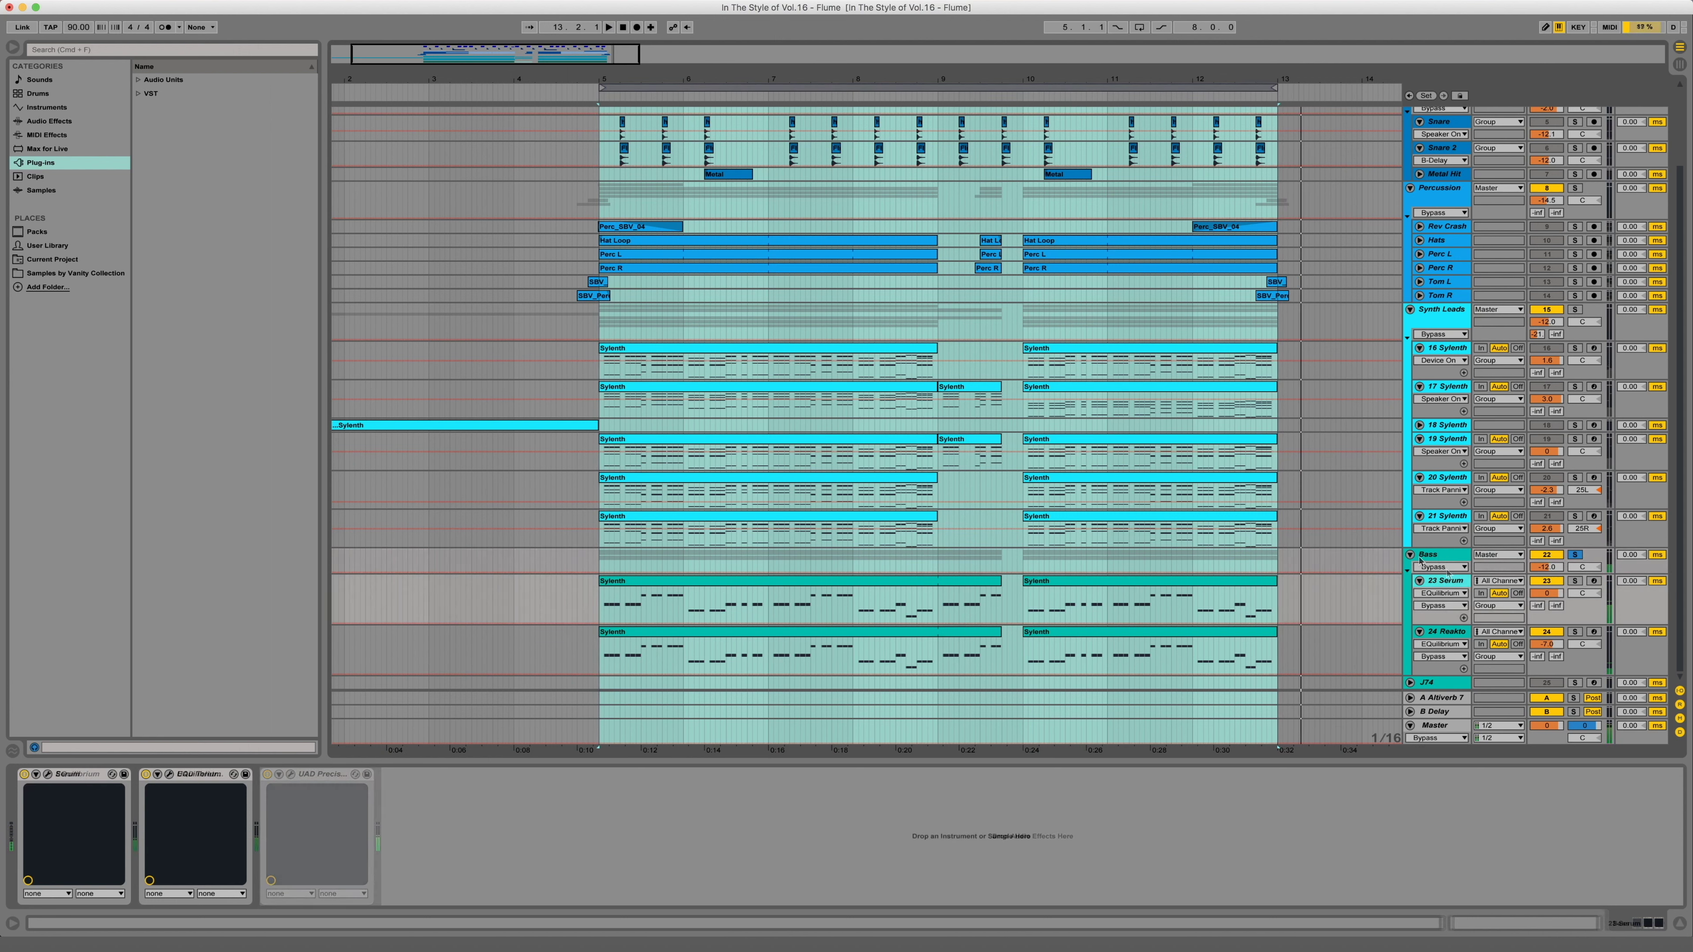
pyautogui.click(169, 773)
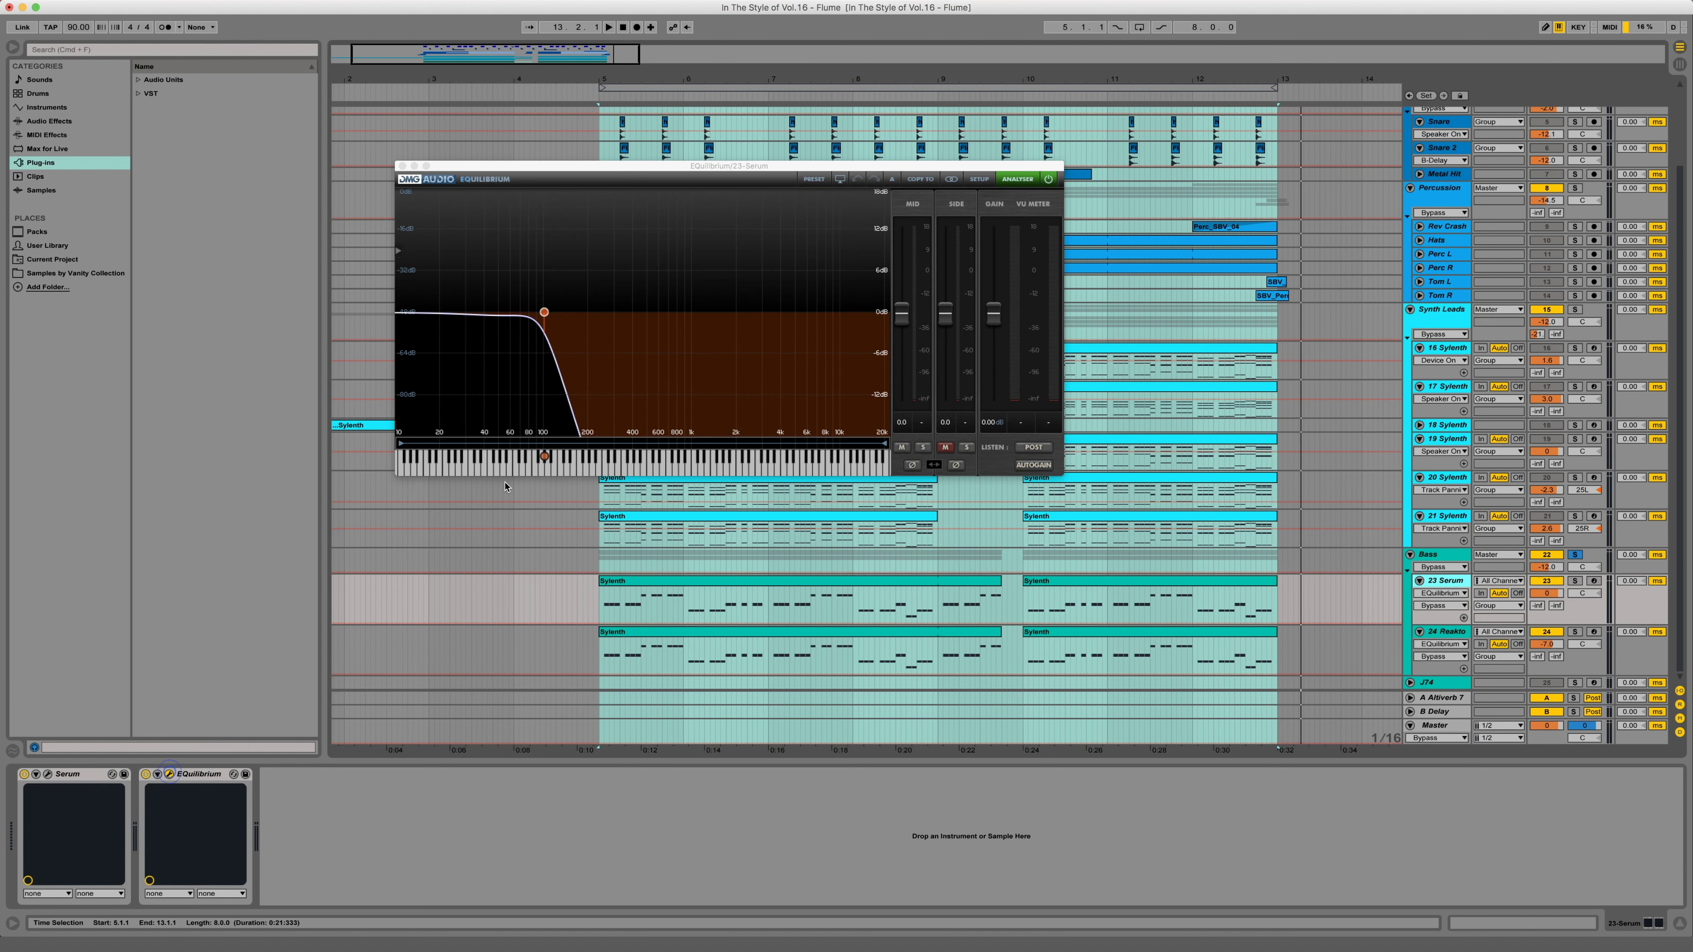
pyautogui.moveTo(761, 204); pyautogui.dragTo(815, 256)
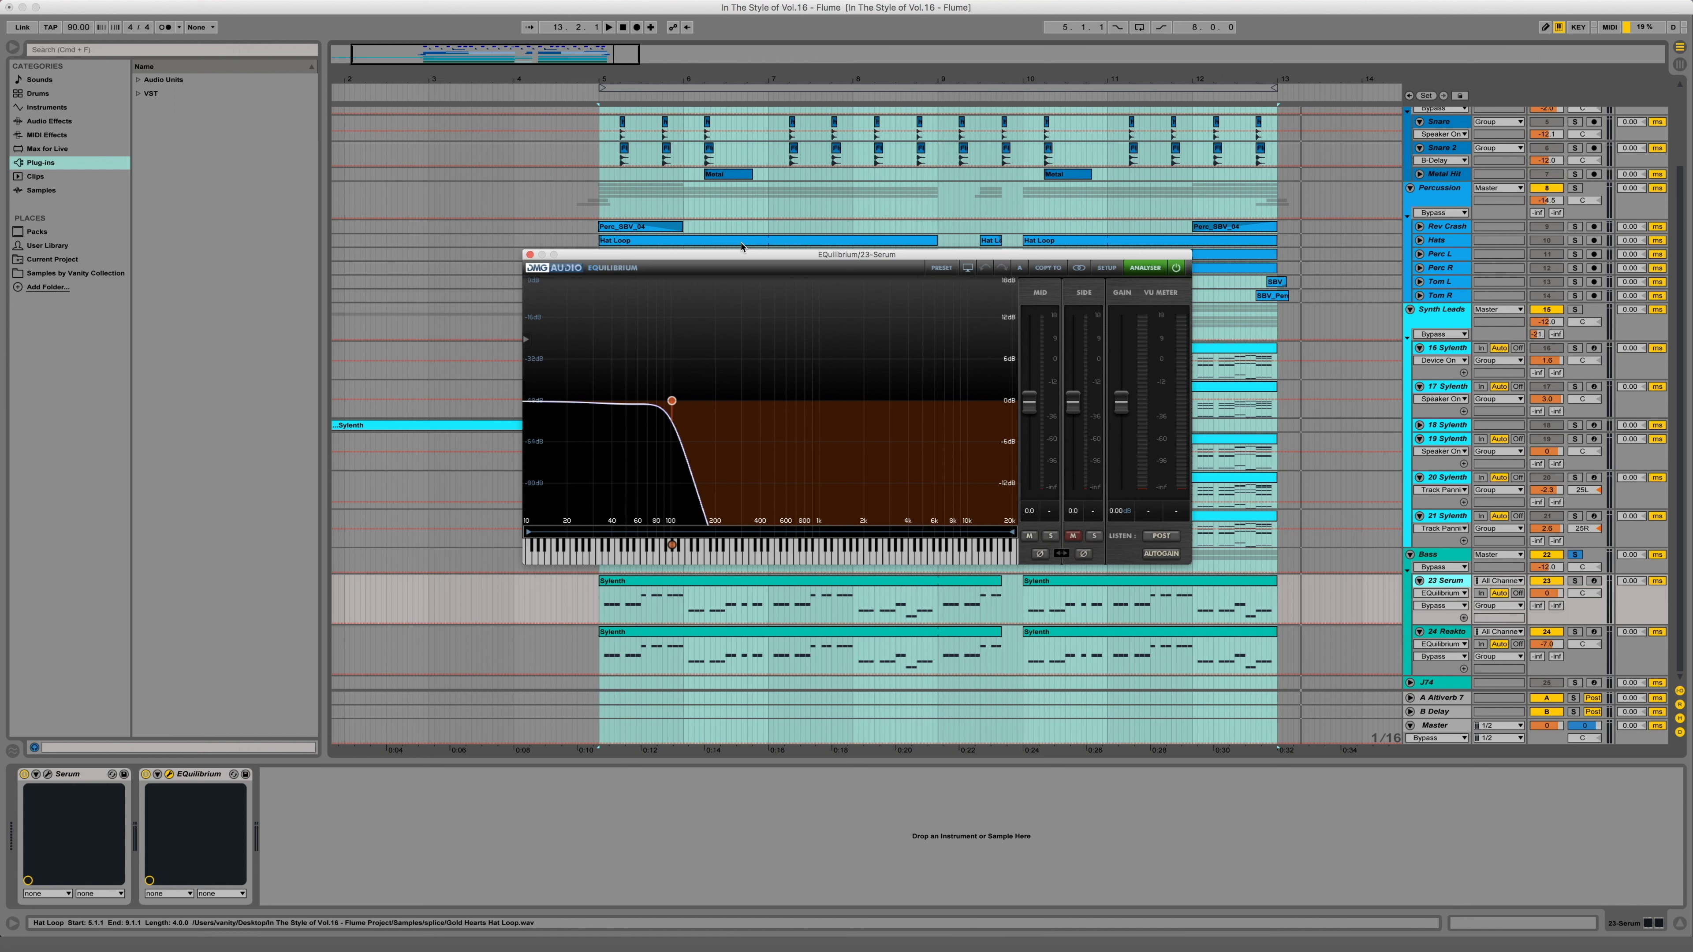
pyautogui.click(530, 253)
# - Open the Bass group's EQuilibrium and UAD Teletronix LA-2A windows to examine their settings
pyautogui.click(1440, 557)
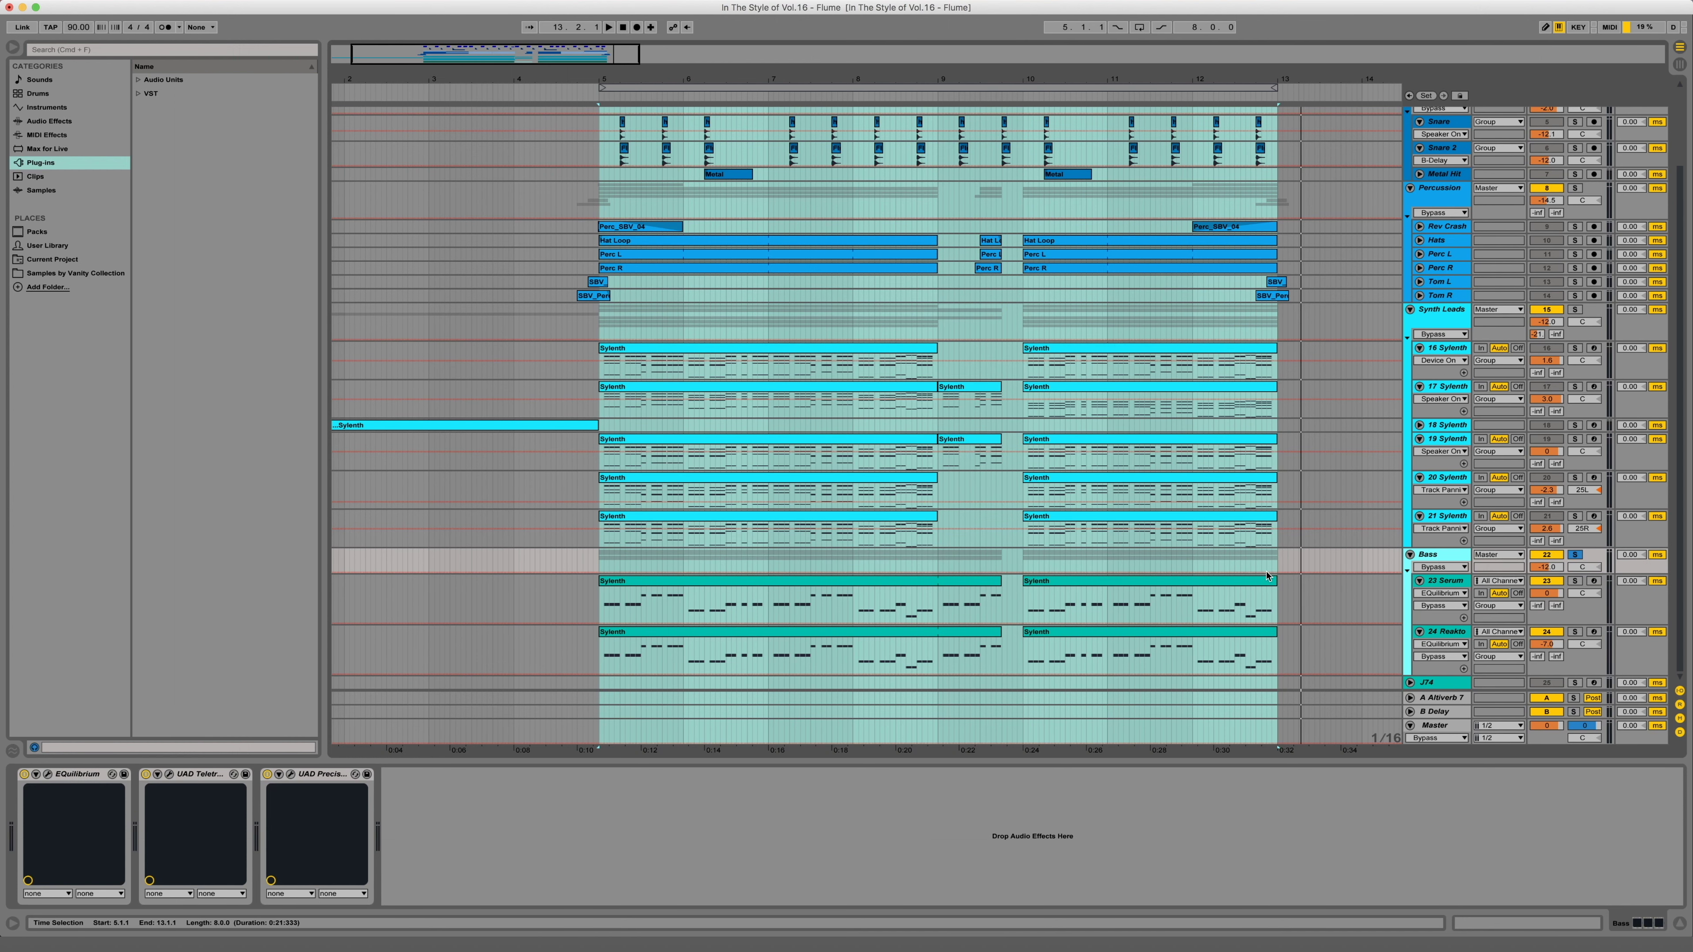
pyautogui.click(47, 774)
pyautogui.moveTo(605, 103); pyautogui.dragTo(703, 104)
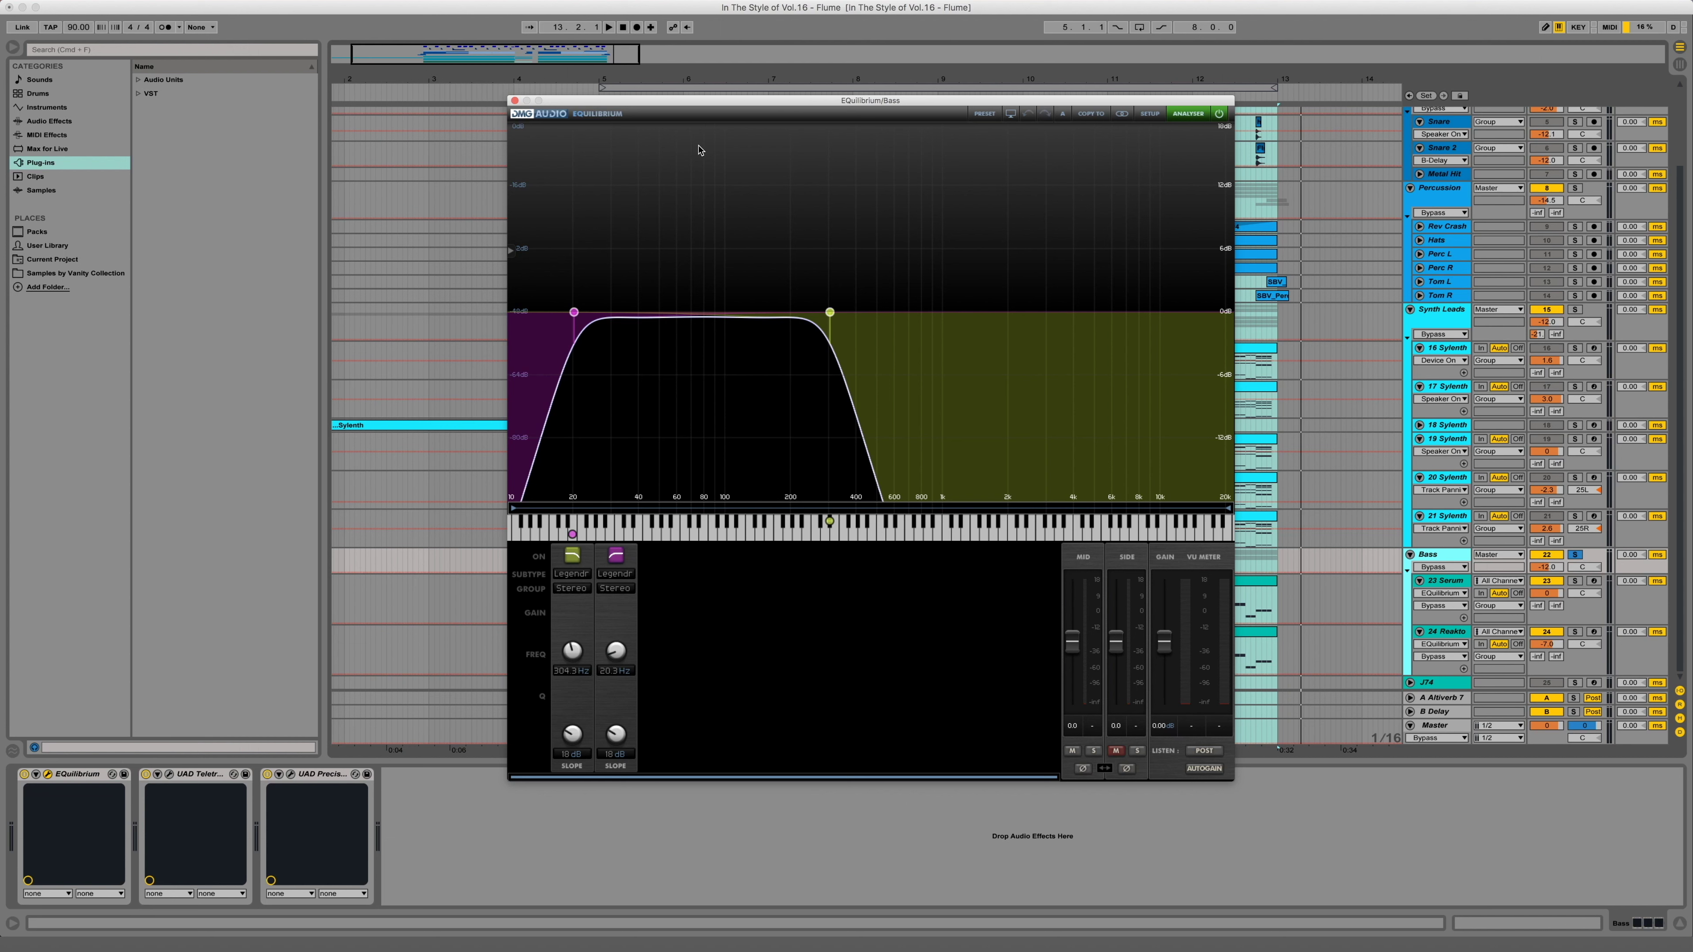
pyautogui.click(169, 774)
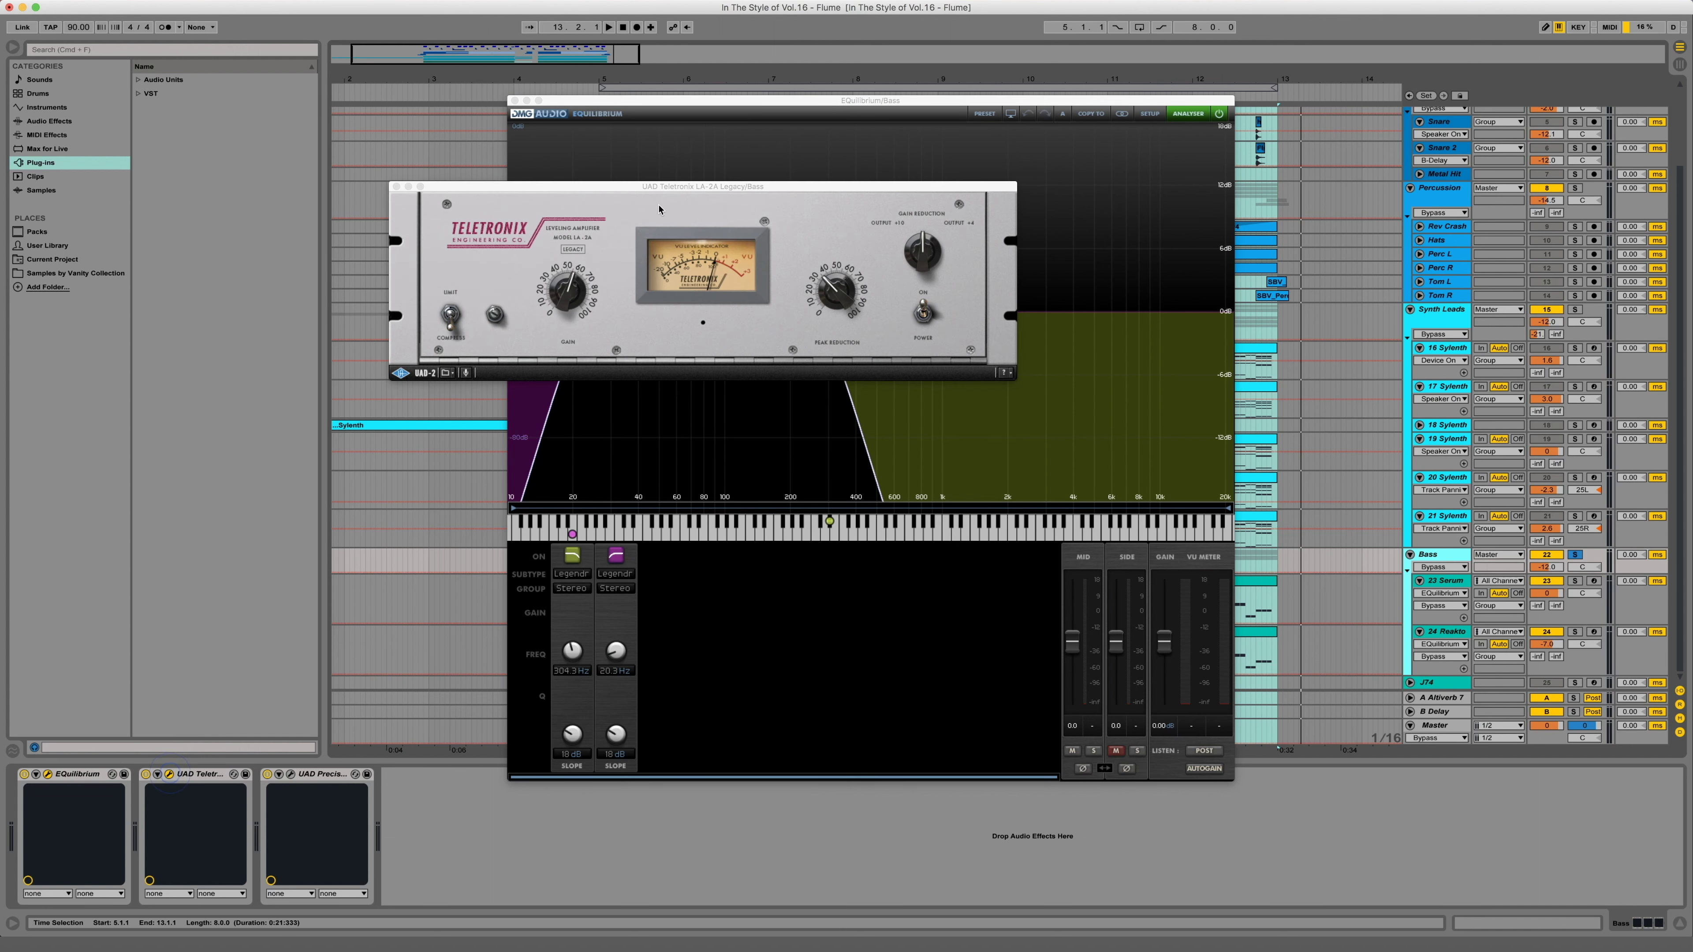
# - Open the Bass group's UAD Precision Enhancer Hz and arrange its window over the Teletronix LA-2A to examine the settings
pyautogui.moveTo(656, 188); pyautogui.dragTo(739, 240)
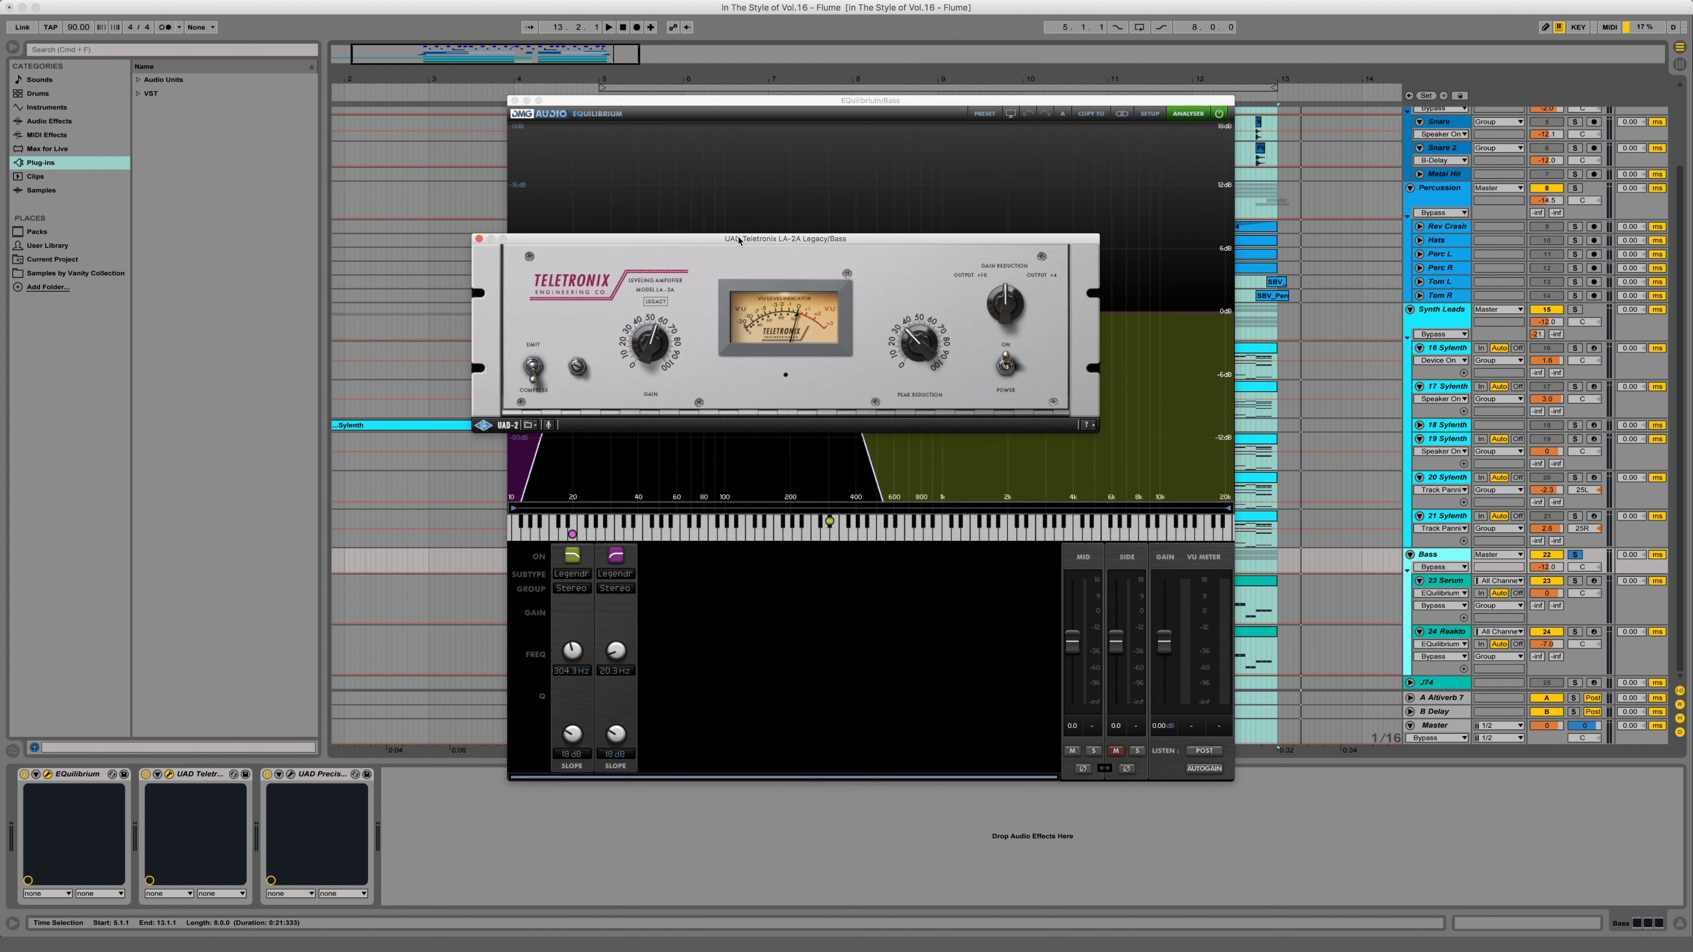
pyautogui.click(290, 774)
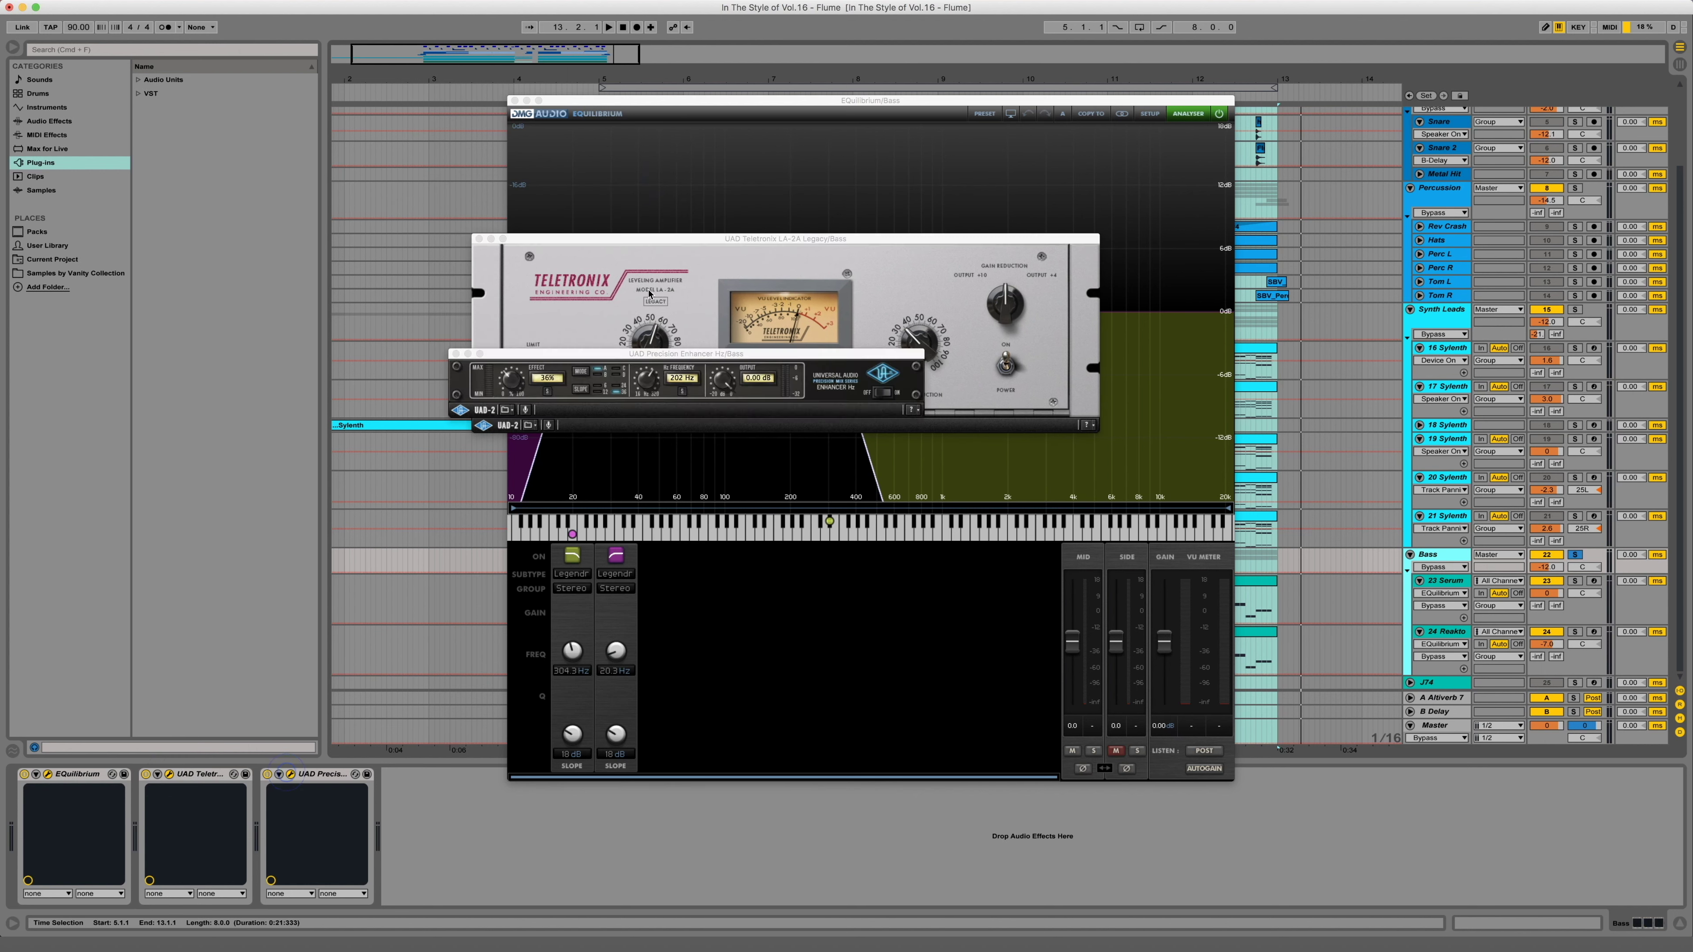
pyautogui.moveTo(640, 356); pyautogui.dragTo(741, 325)
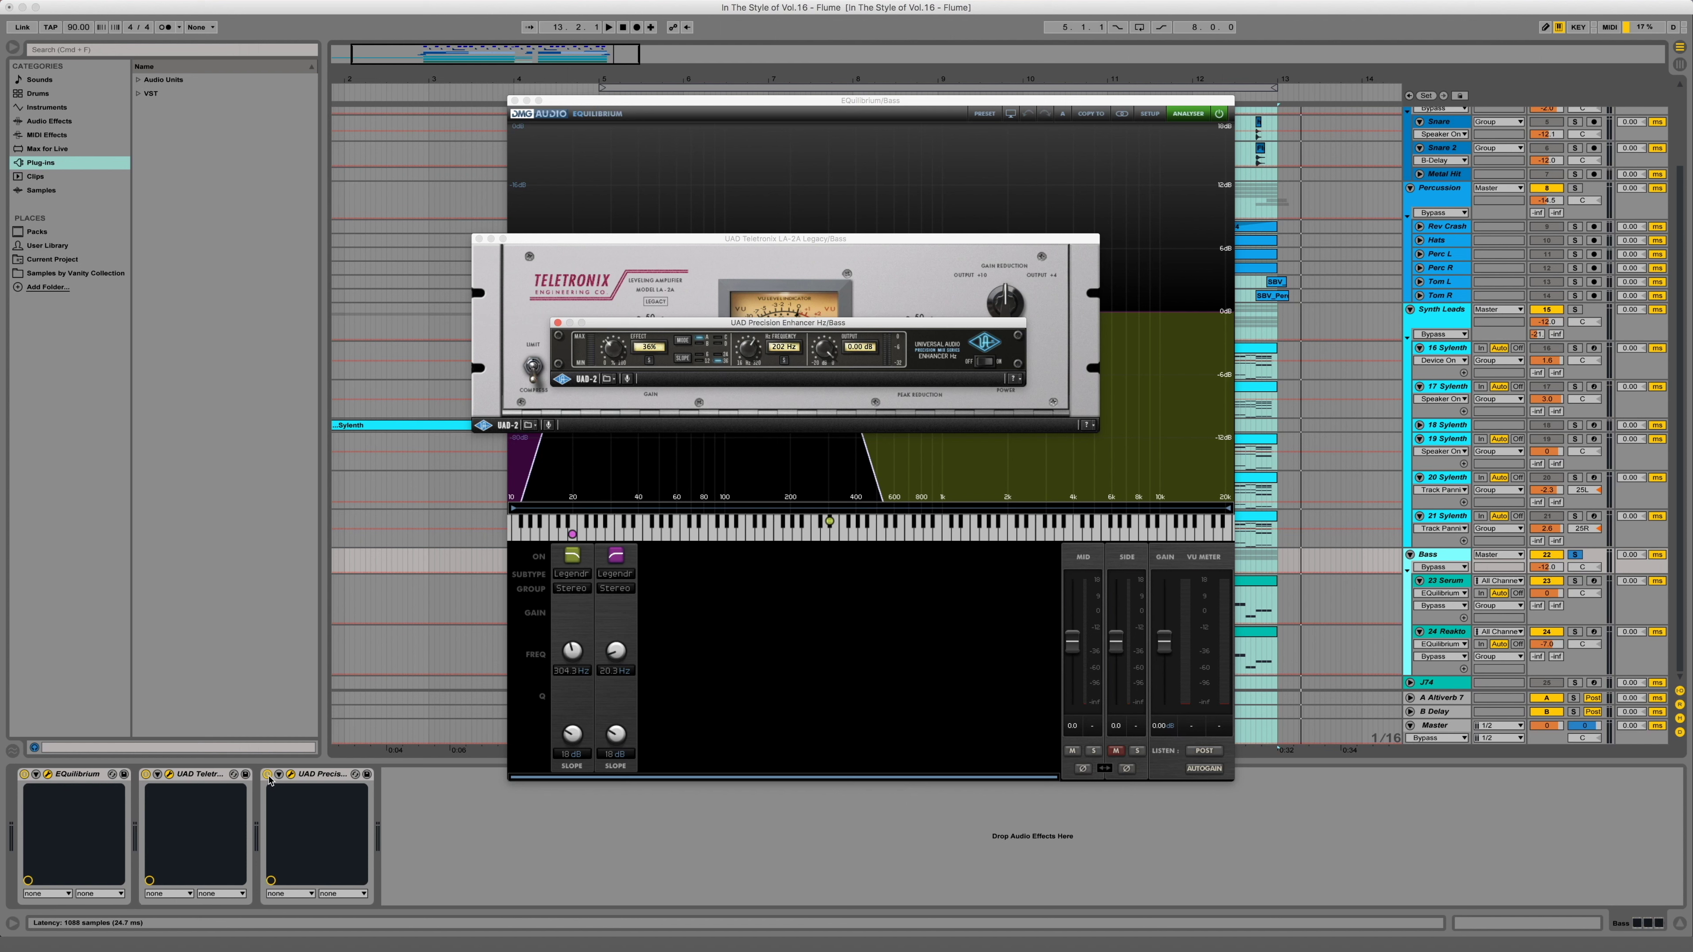
# - Compare the looped bass playback with the Precision Enhancer Hz bypassed and re-enabled, and close the Bass group's plug-in windows
pyautogui.click(267, 774)
pyautogui.press('space')
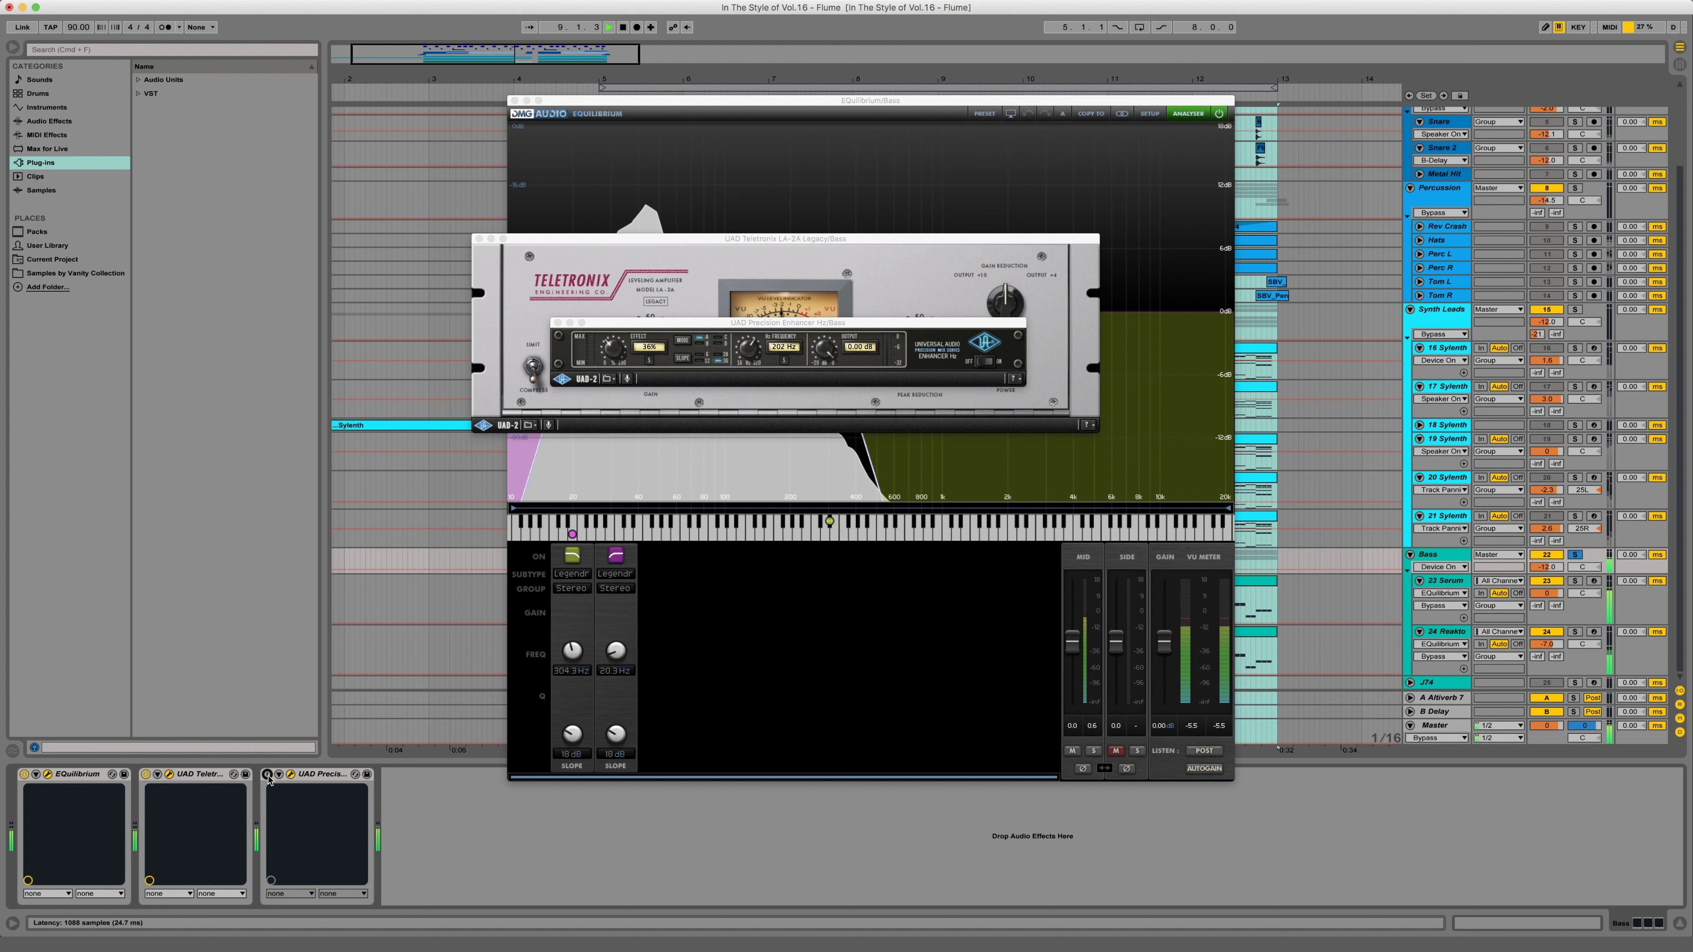
pyautogui.press('space')
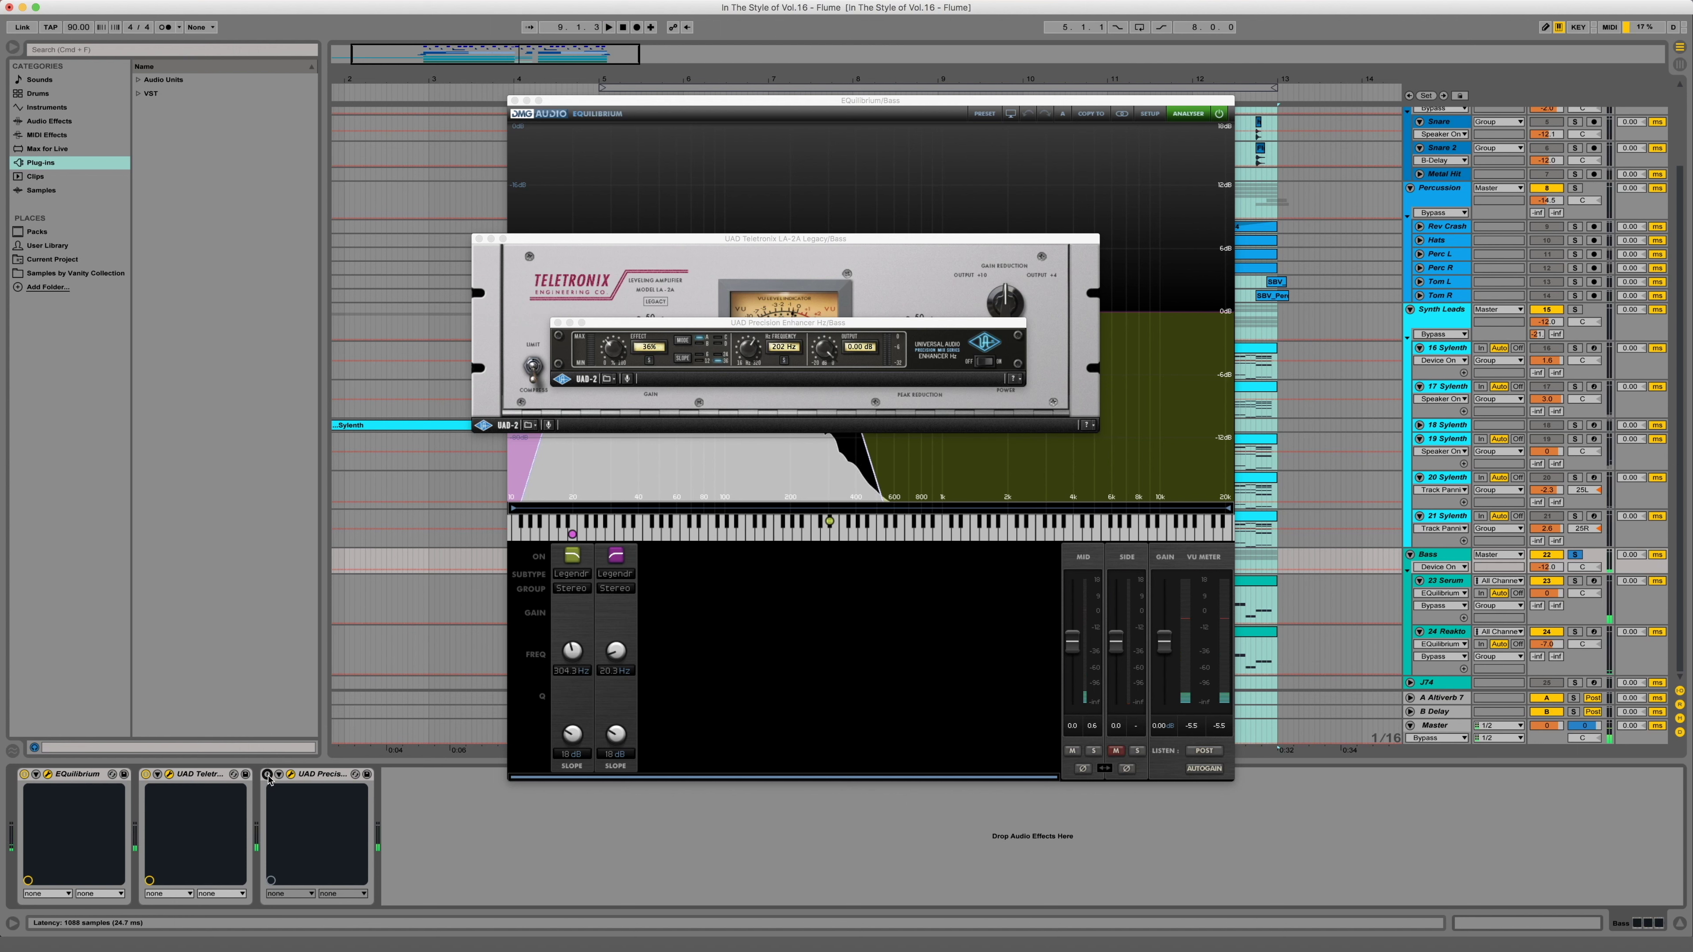
pyautogui.click(267, 774)
pyautogui.press('space')
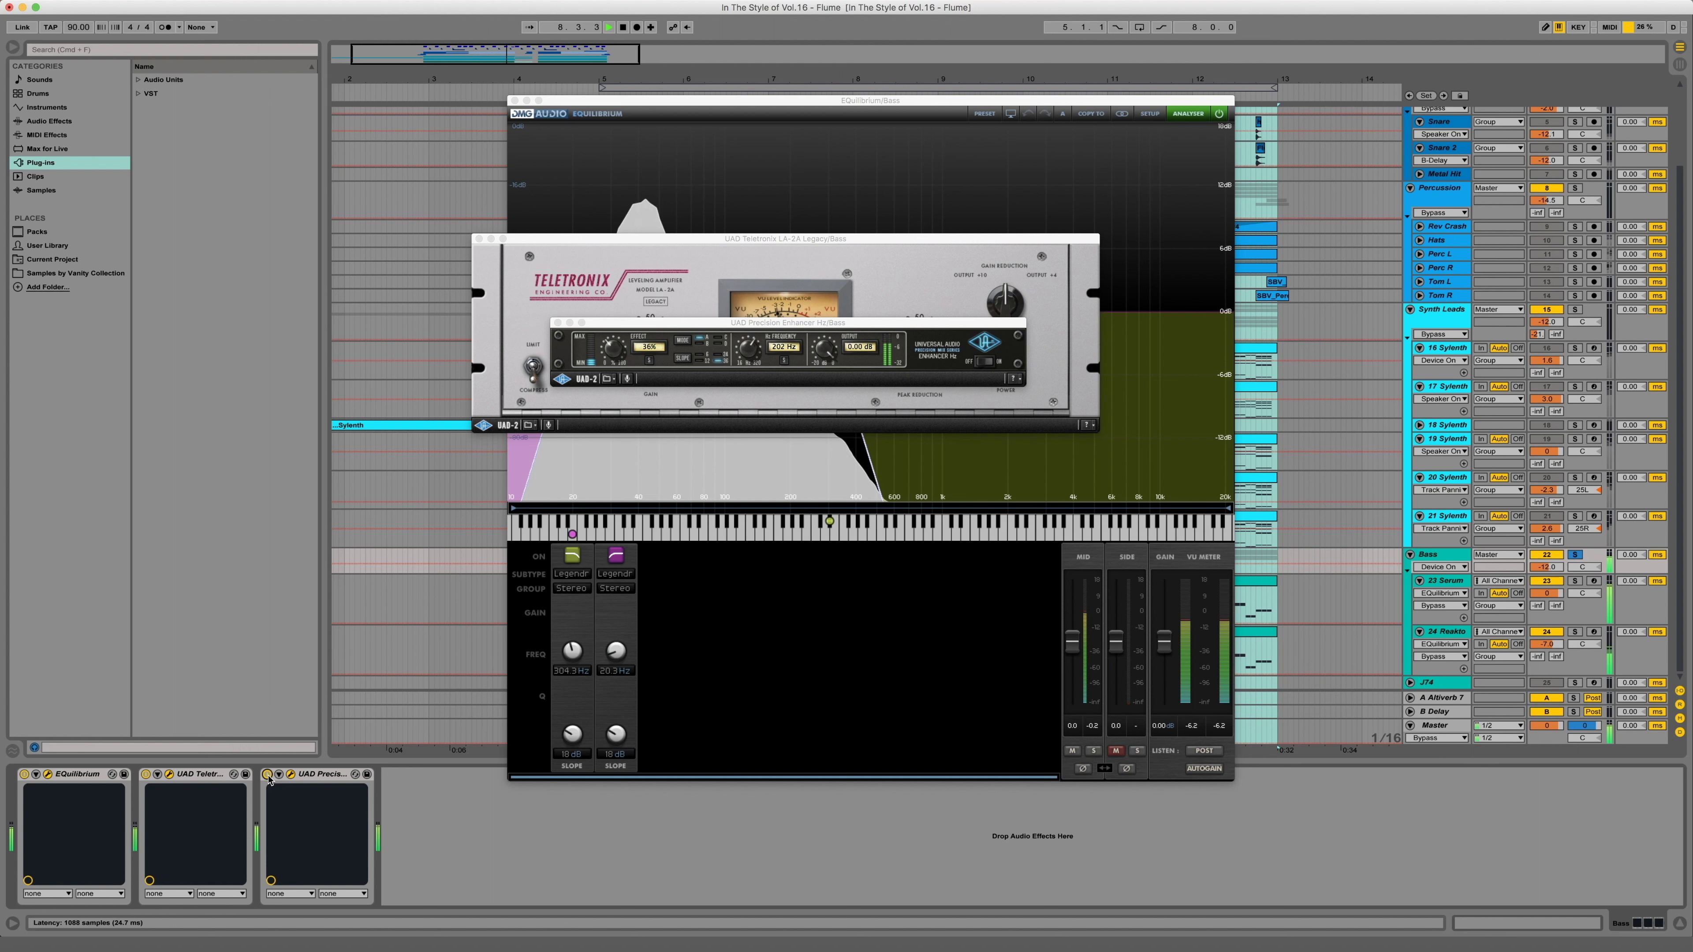
pyautogui.press('space')
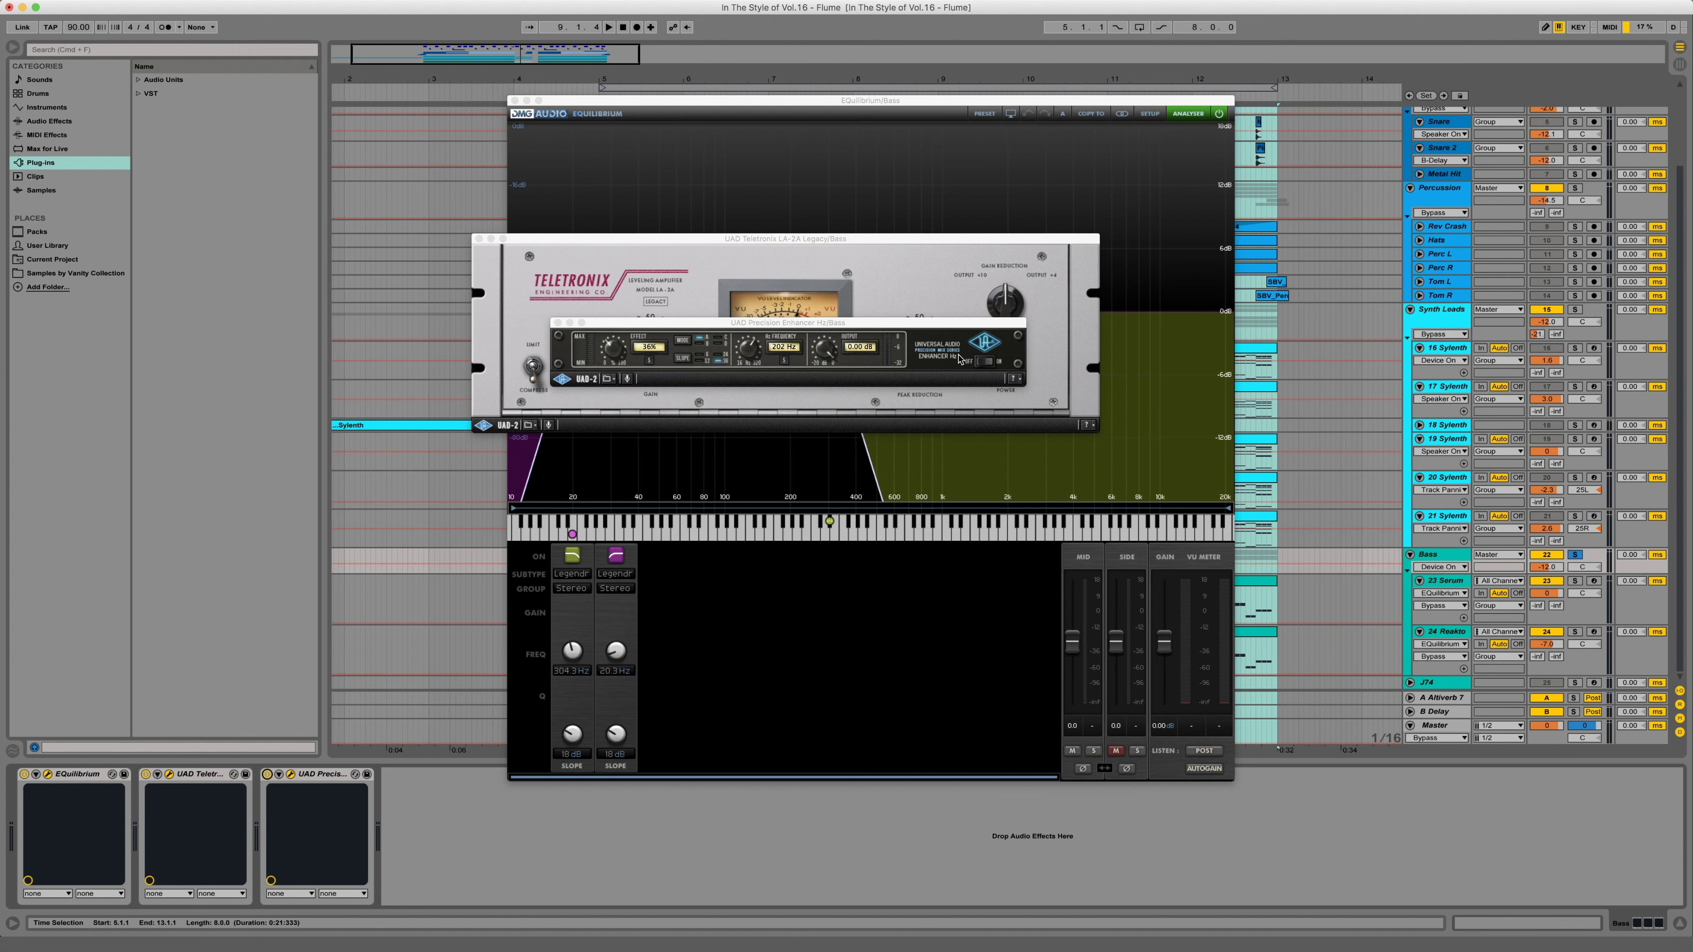
pyautogui.click(558, 322)
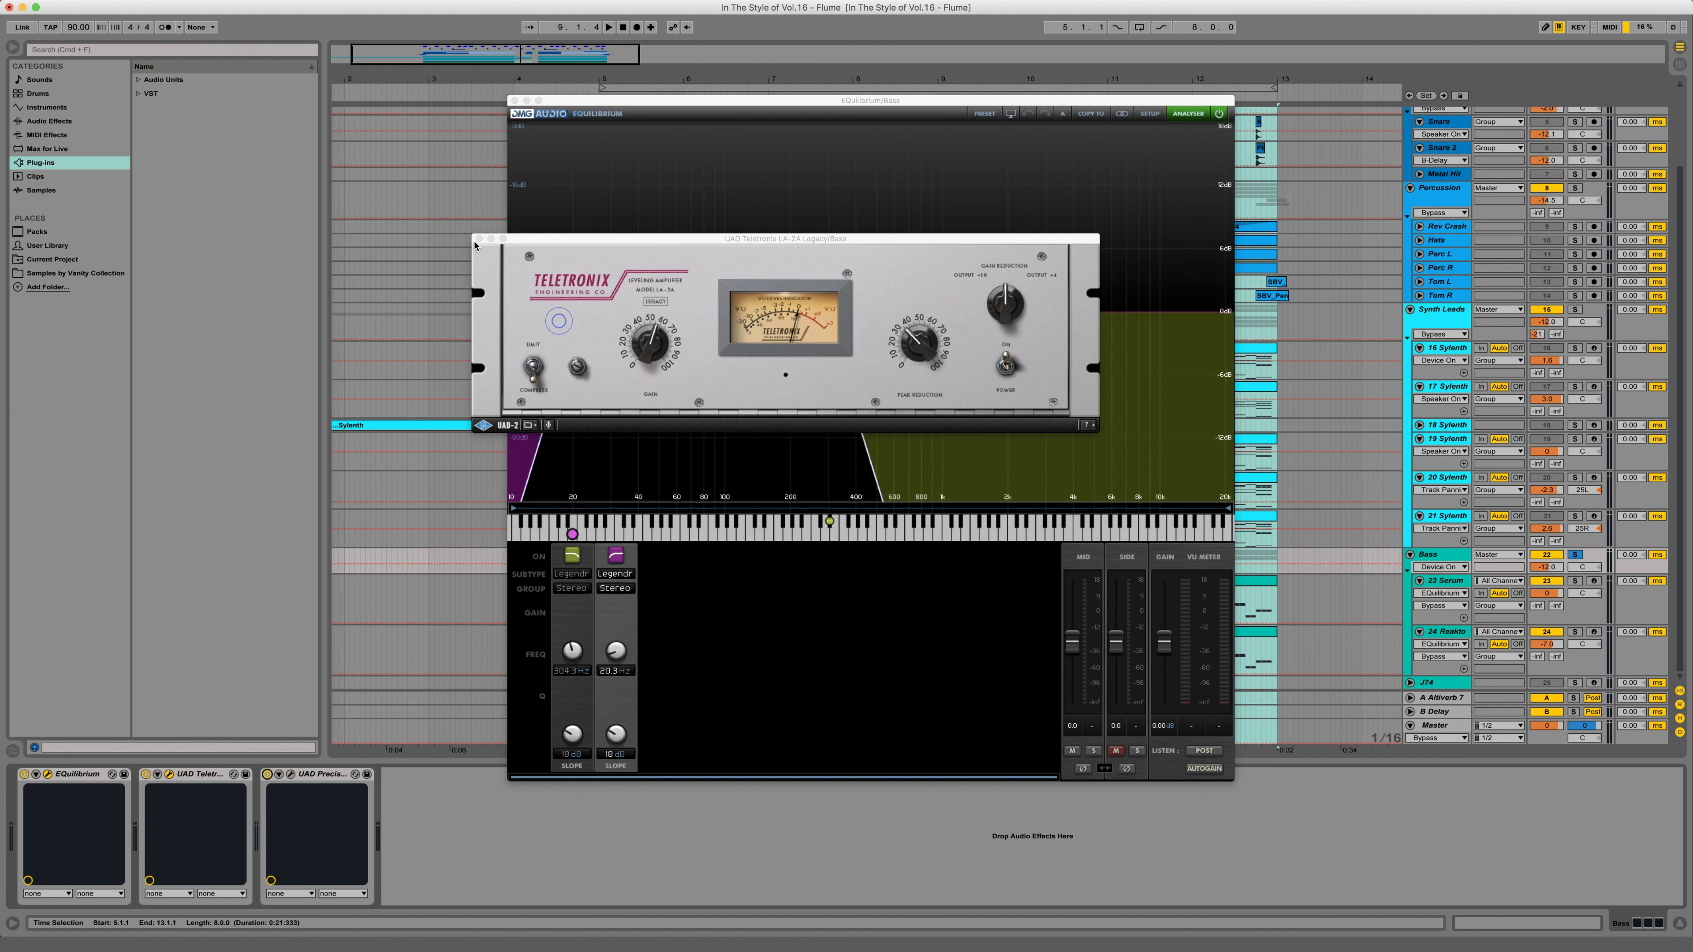
pyautogui.click(479, 238)
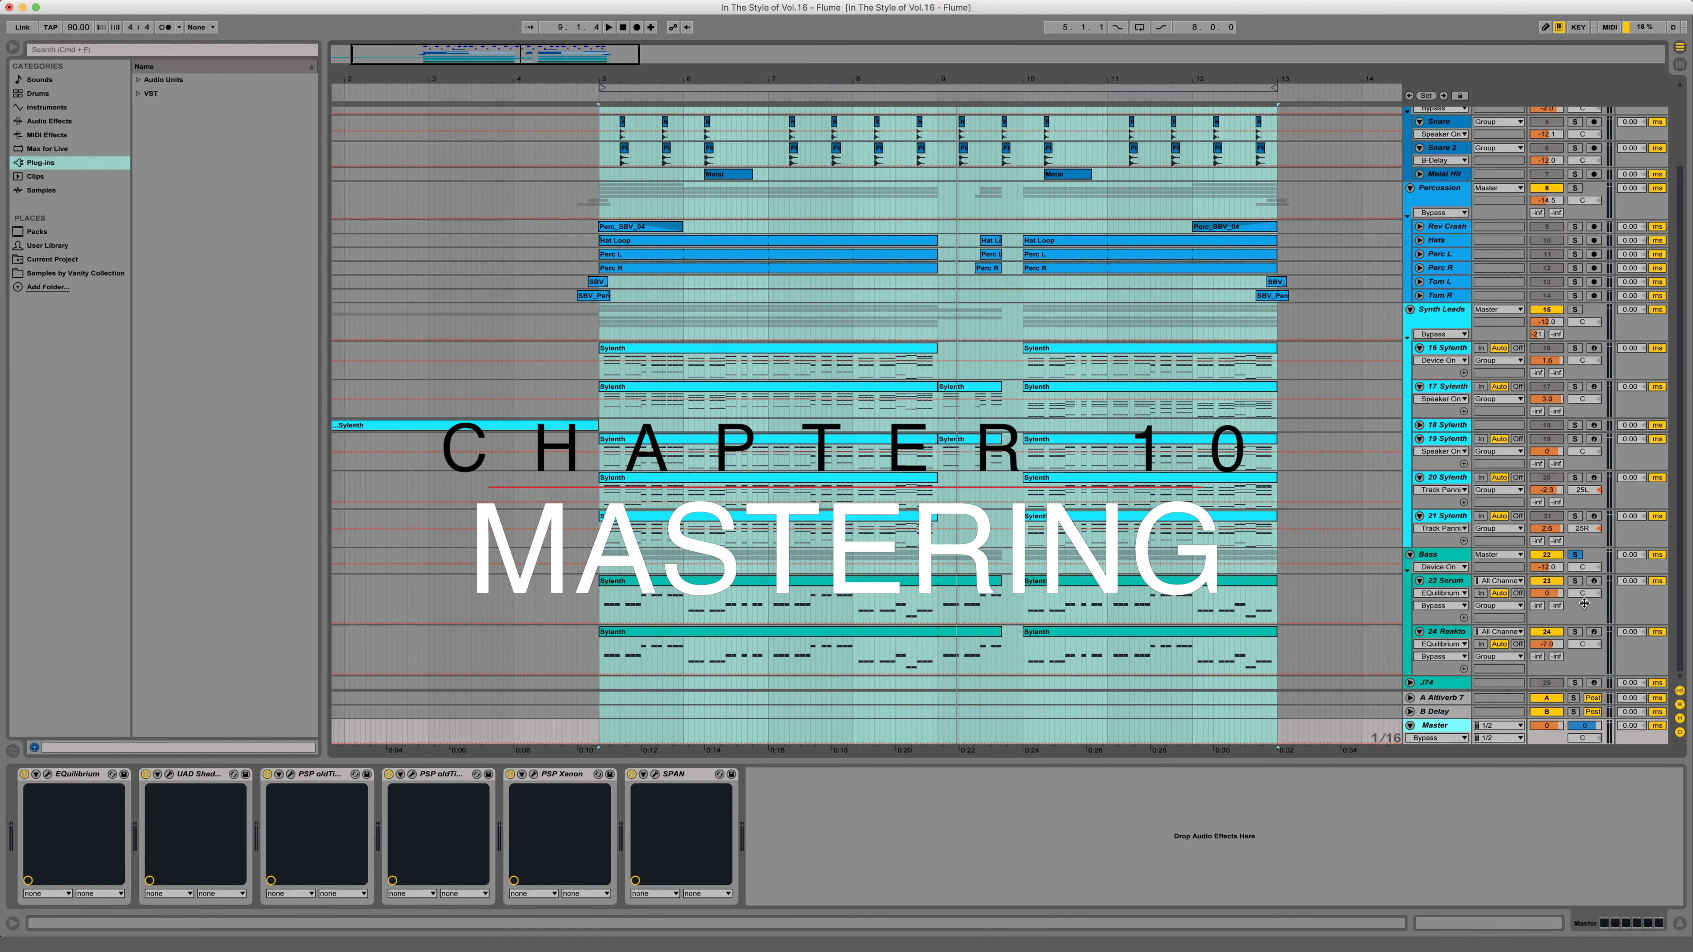
# - Open the Master track's EQuilibrium and UAD Shadow Hills Mastering Compressor windows to examine their settings
pyautogui.click(47, 773)
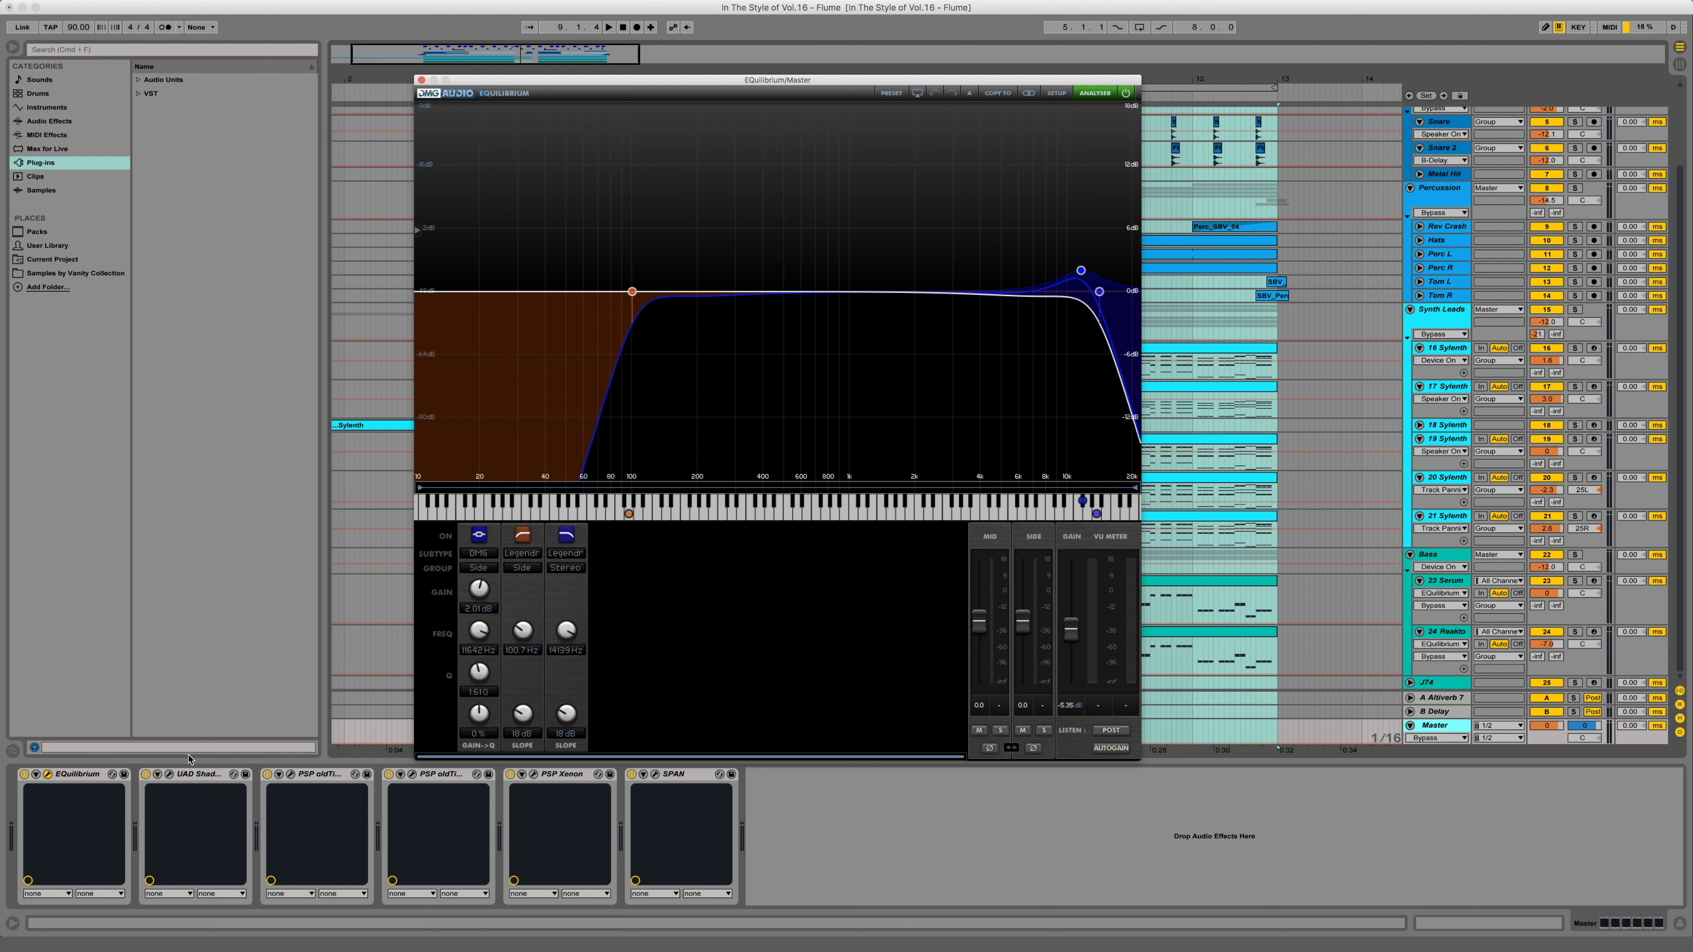
pyautogui.click(169, 774)
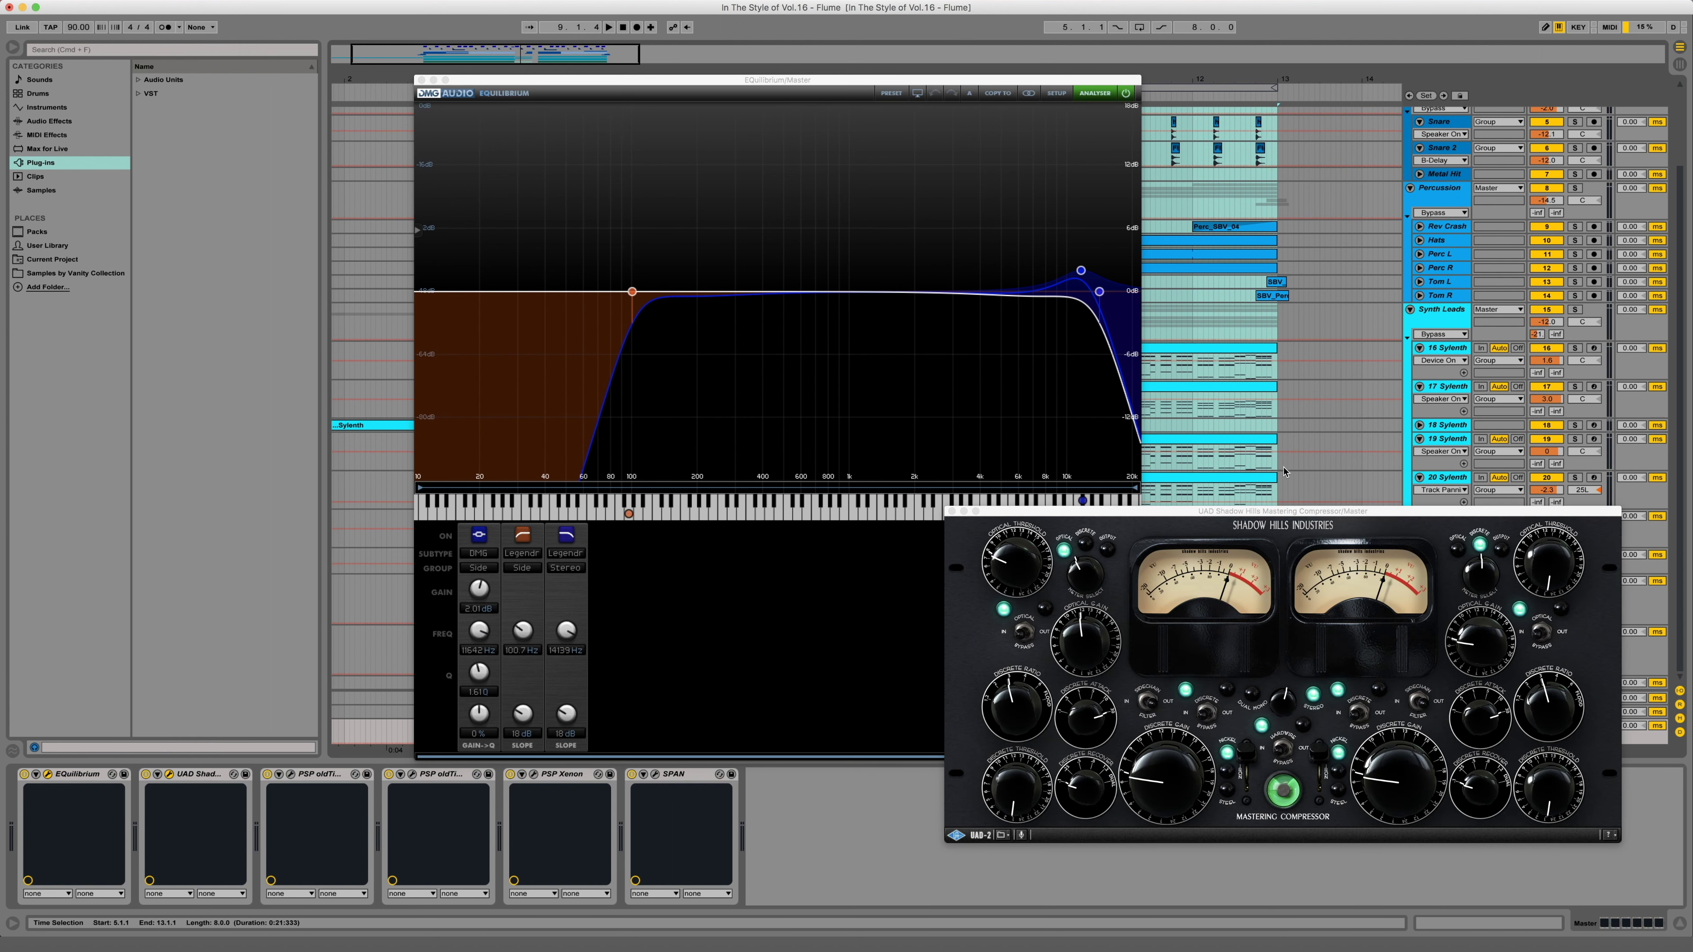
pyautogui.moveTo(1271, 513); pyautogui.dragTo(802, 246)
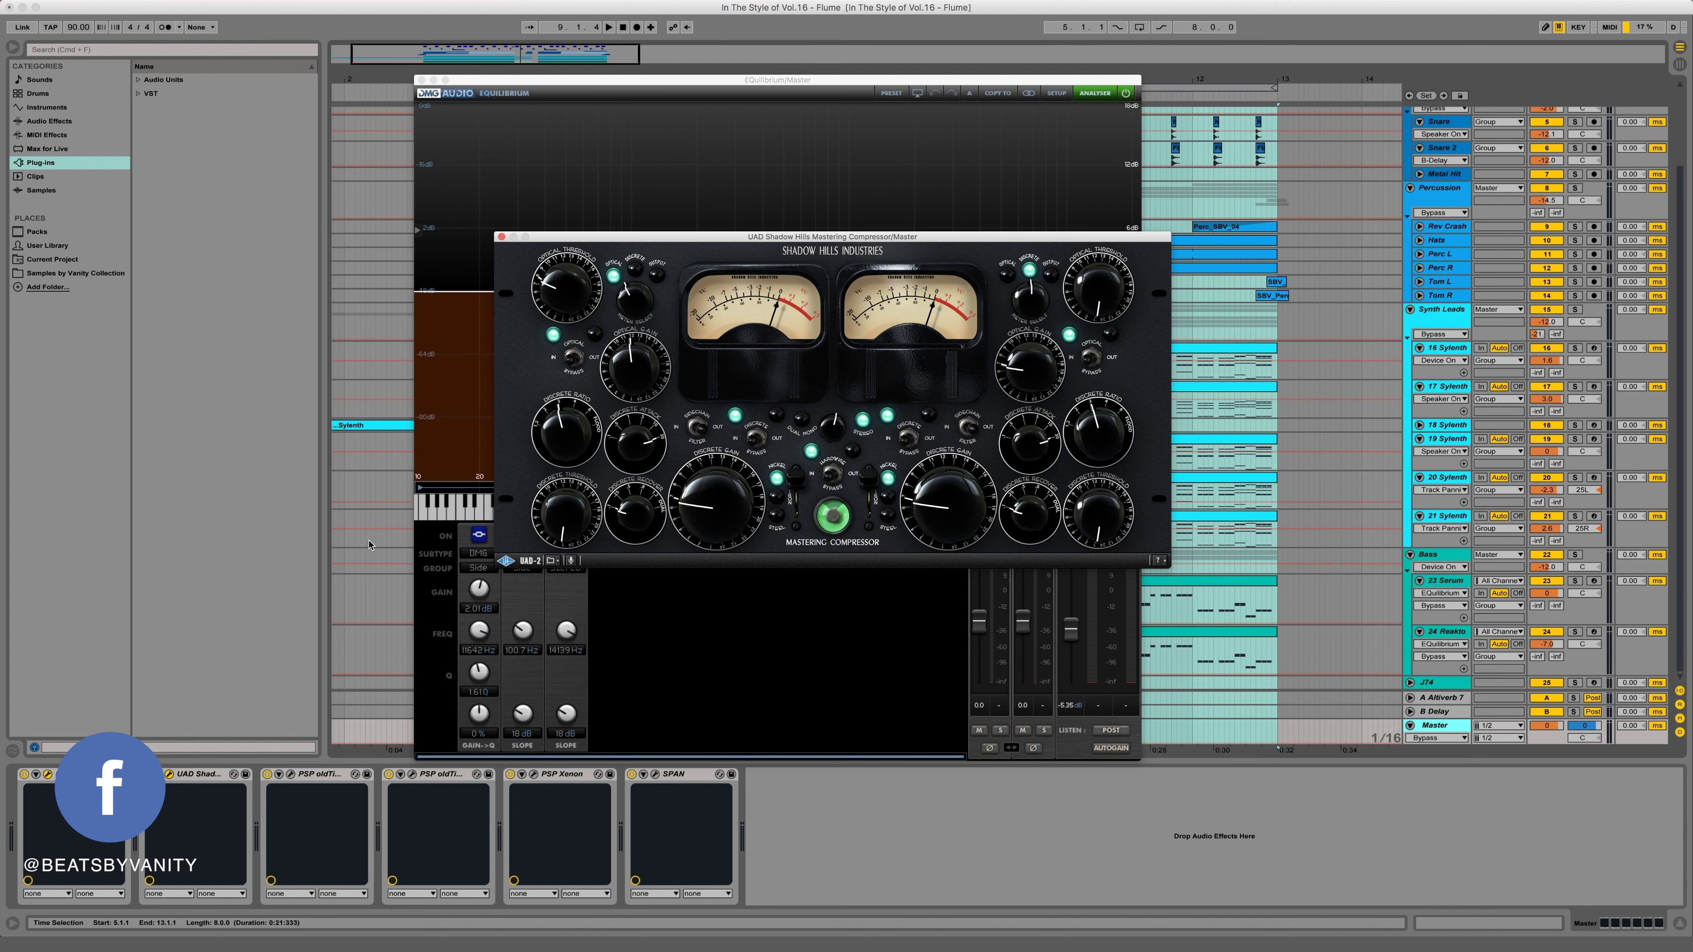
# - Open the Master track's two PSP oldTimer compressors and the PSP Xenon limiter, arranging their windows for inspection
pyautogui.click(412, 774)
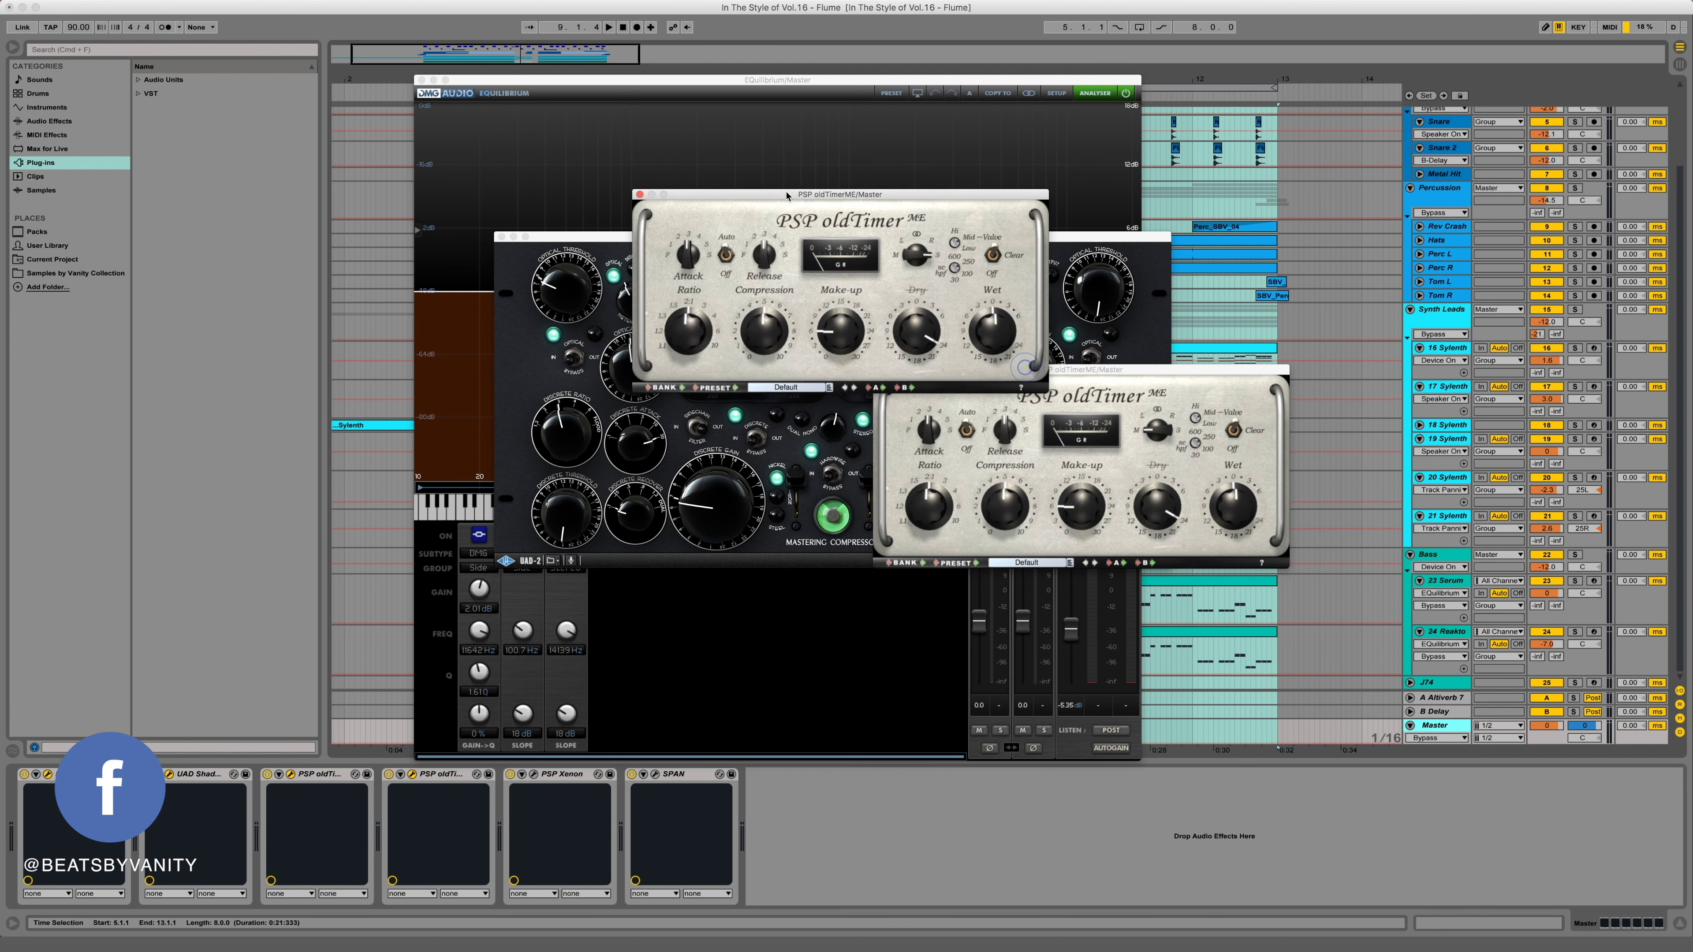
pyautogui.moveTo(1157, 372); pyautogui.dragTo(933, 430)
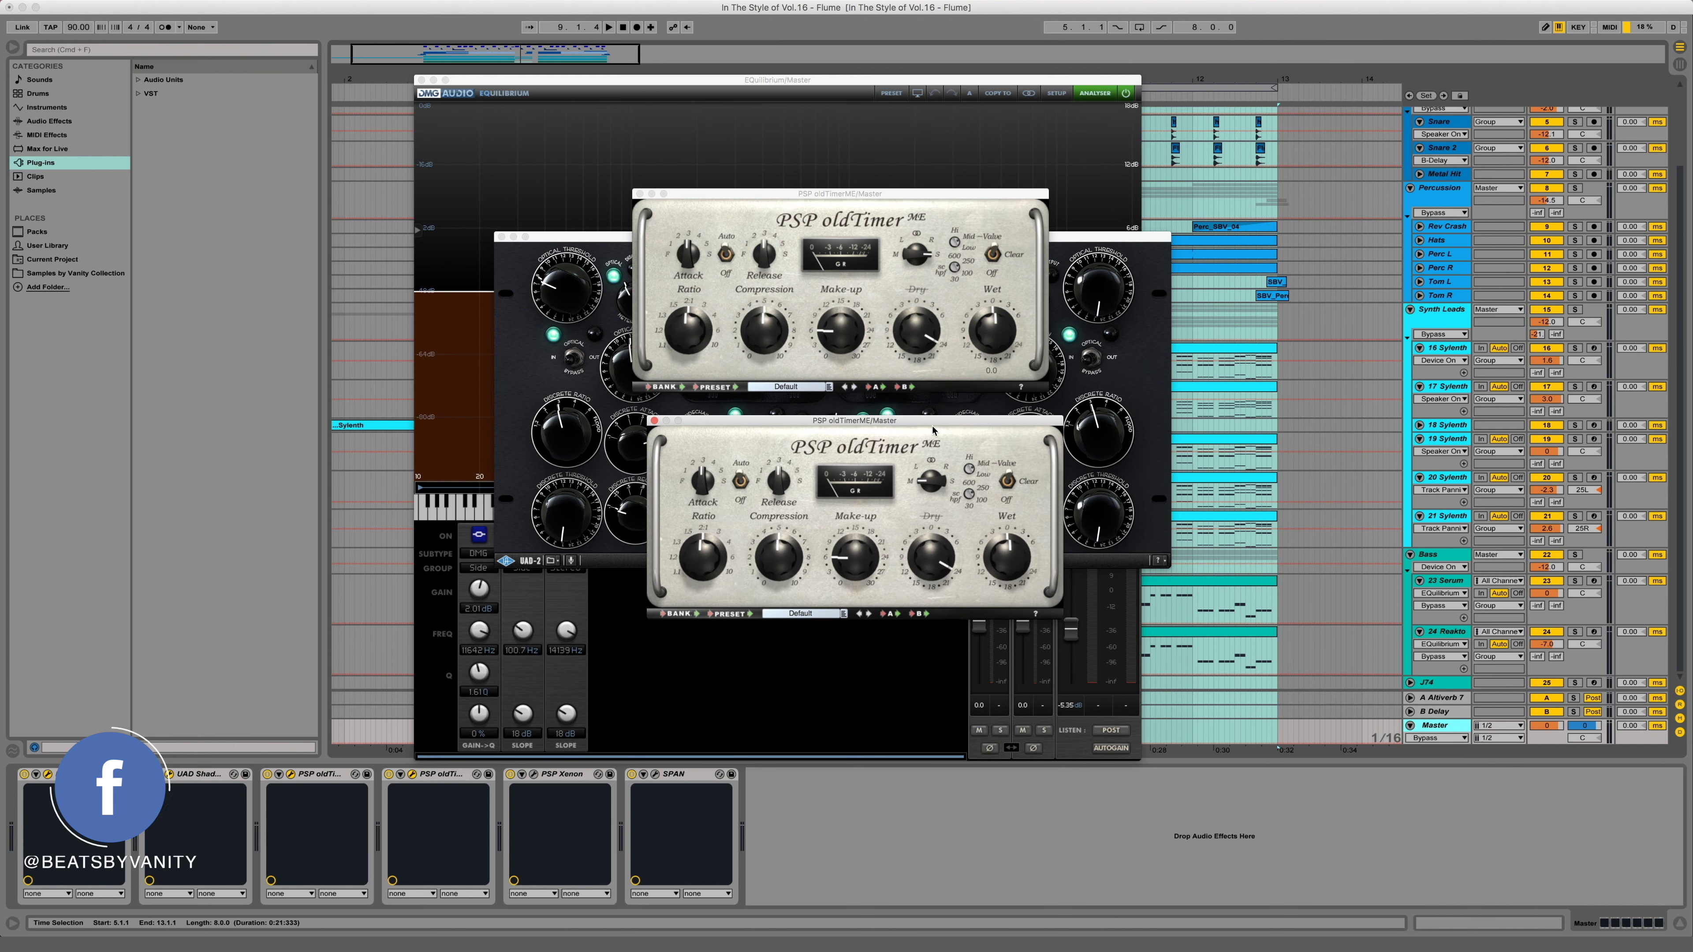
pyautogui.click(533, 774)
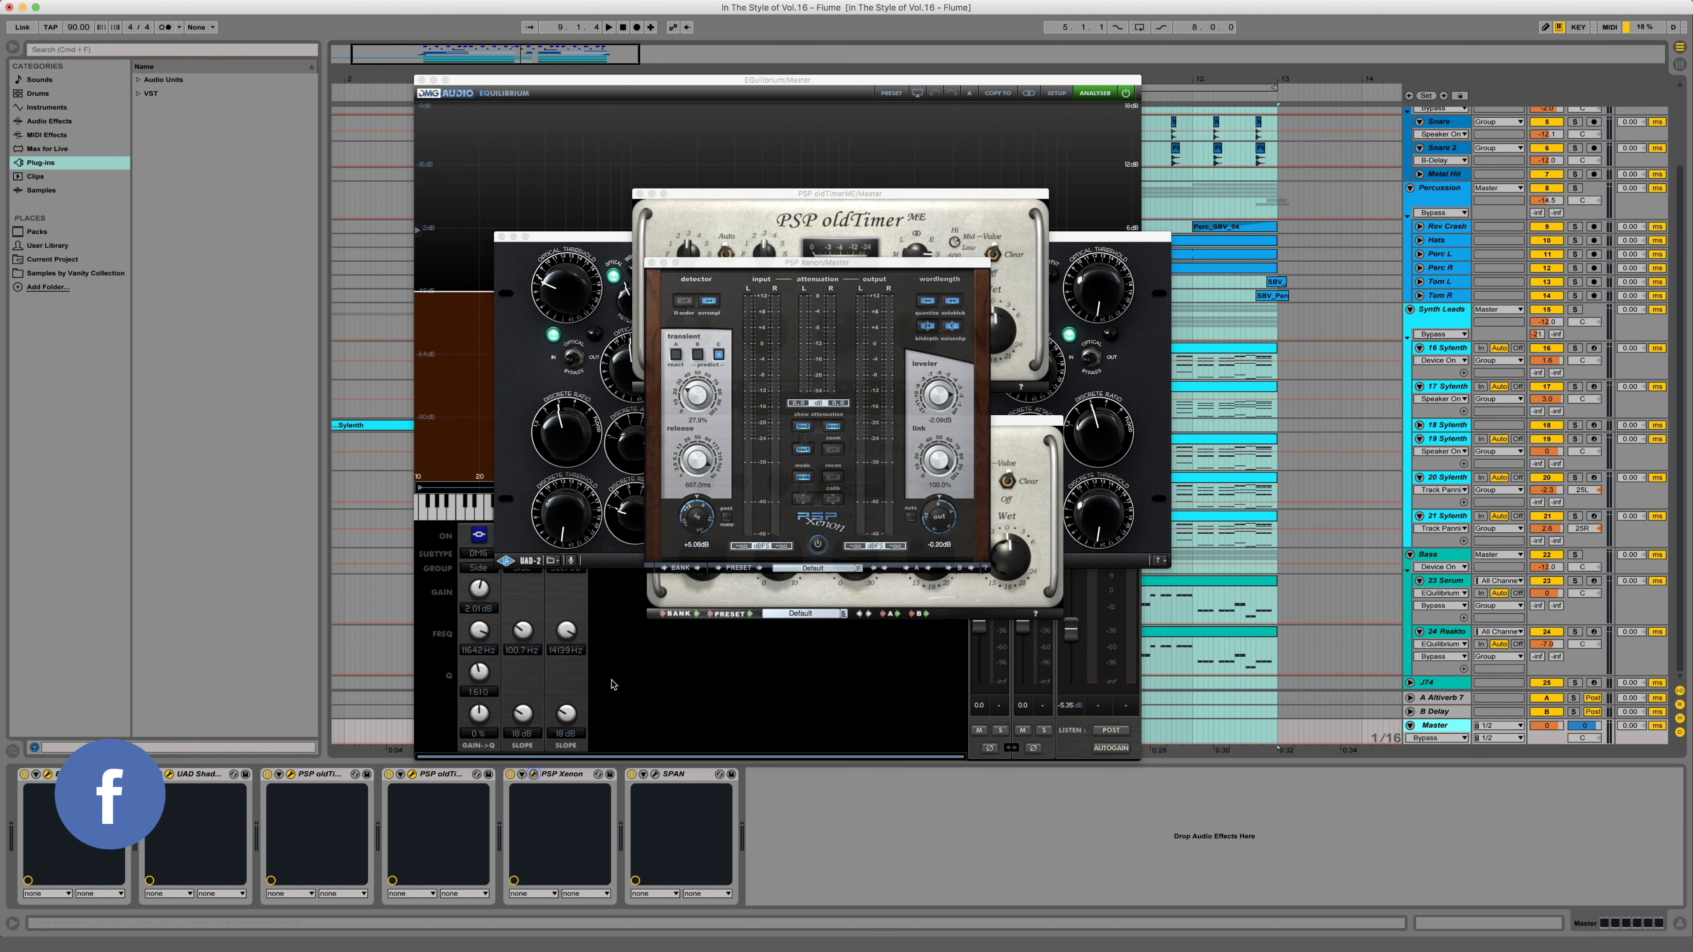
pyautogui.click(752, 264)
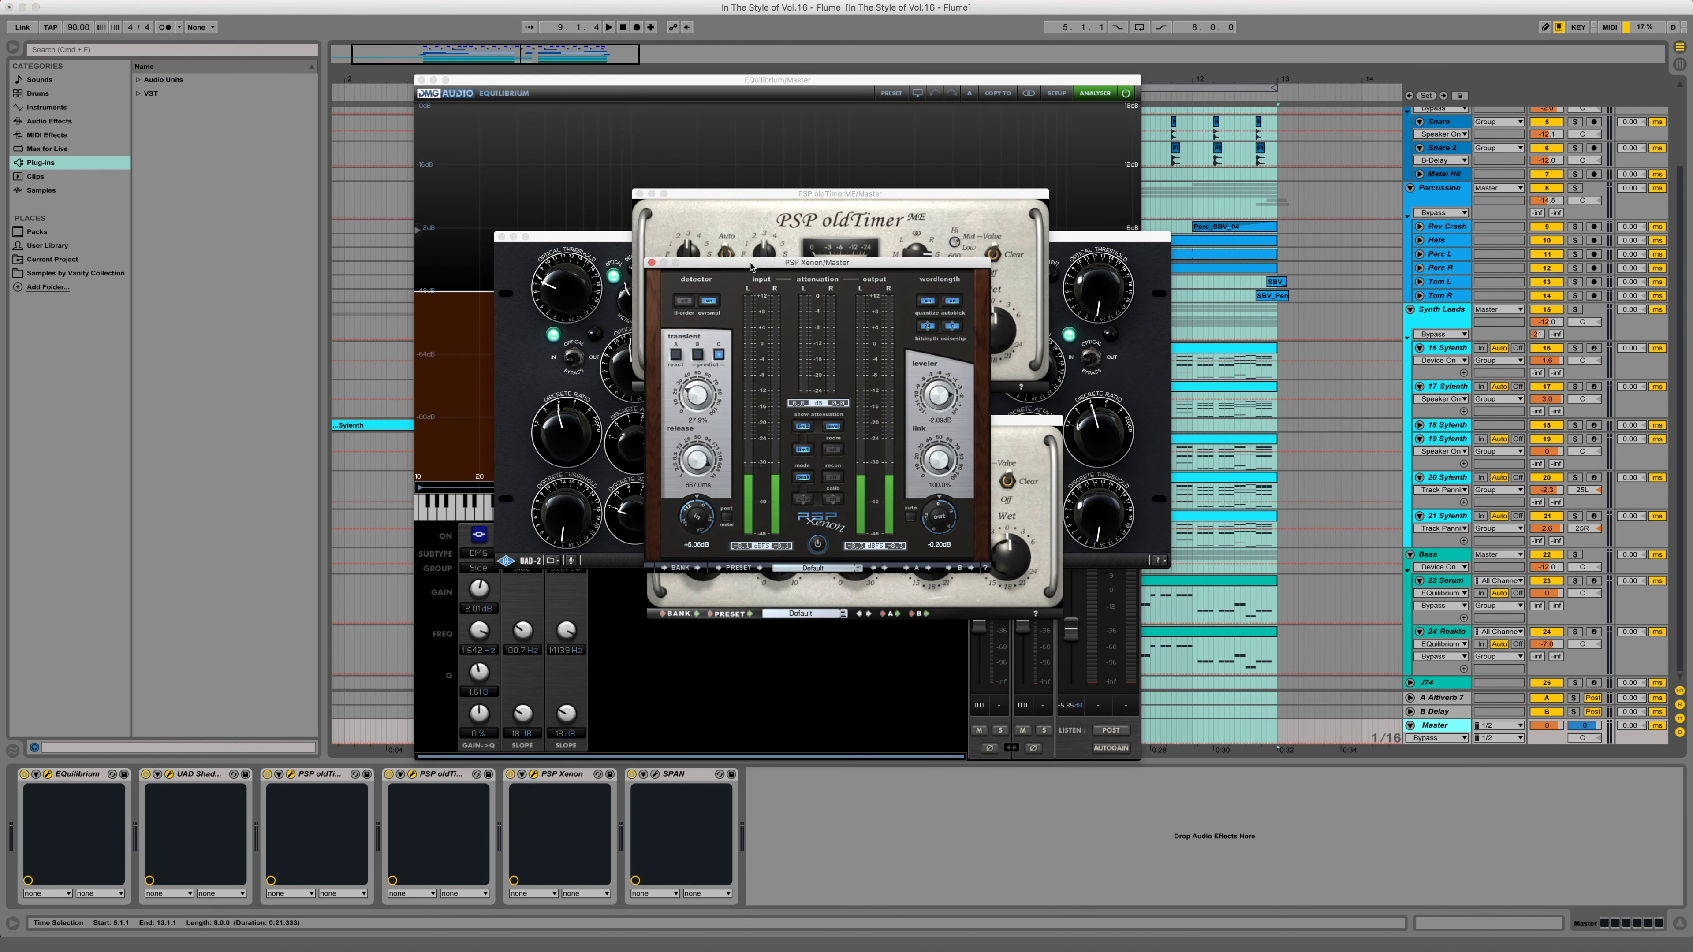